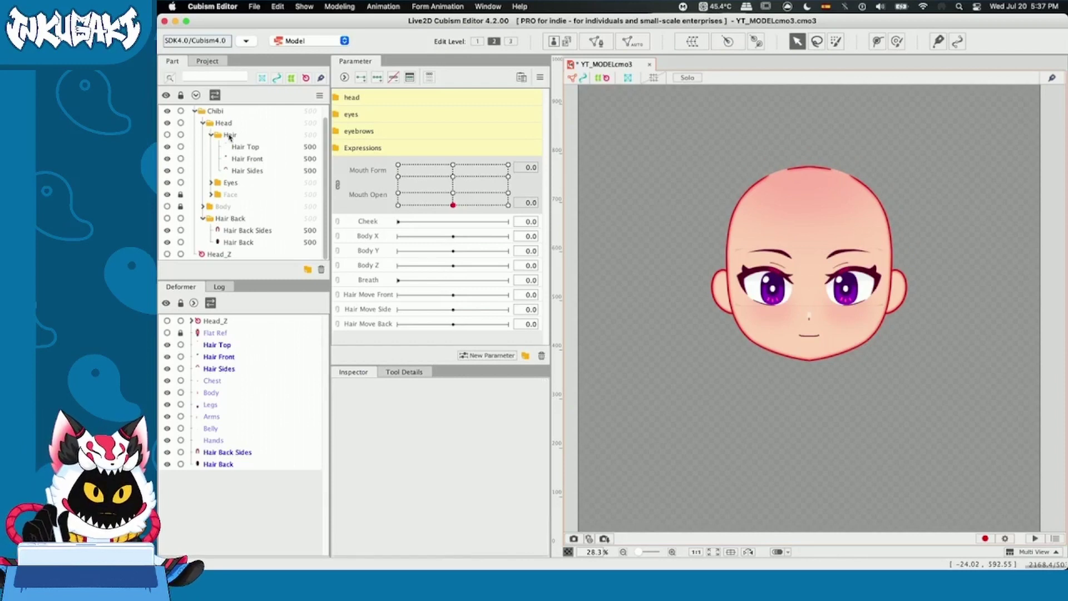
# Show the Hair group and switch Hair Top, Hair Front and Hair Sides off and on to examine each part.
pyautogui.click(167, 134)
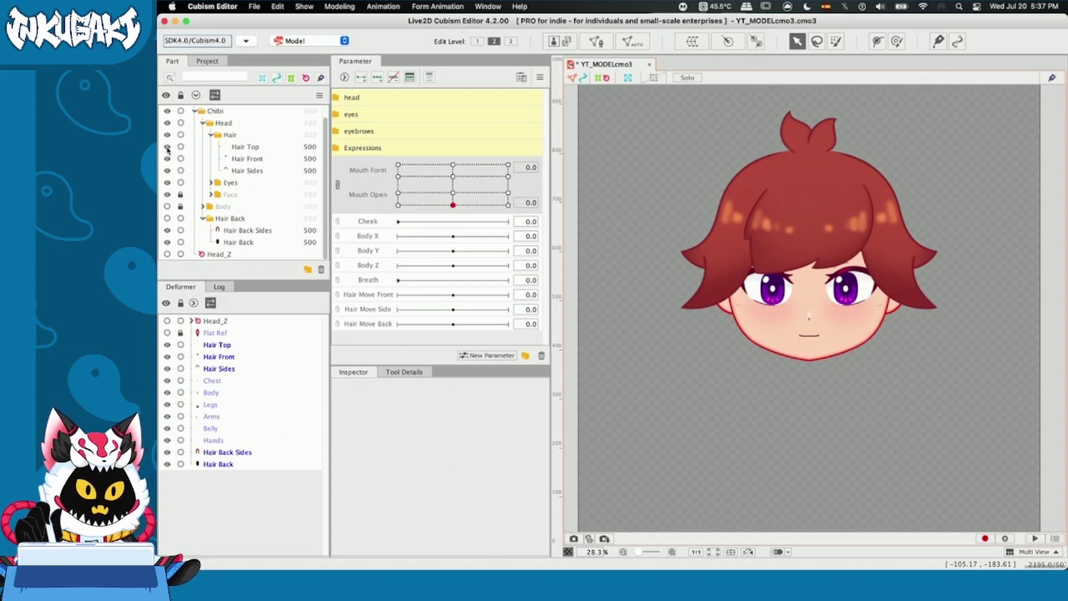
pyautogui.click(168, 146)
pyautogui.click(167, 147)
pyautogui.click(167, 159)
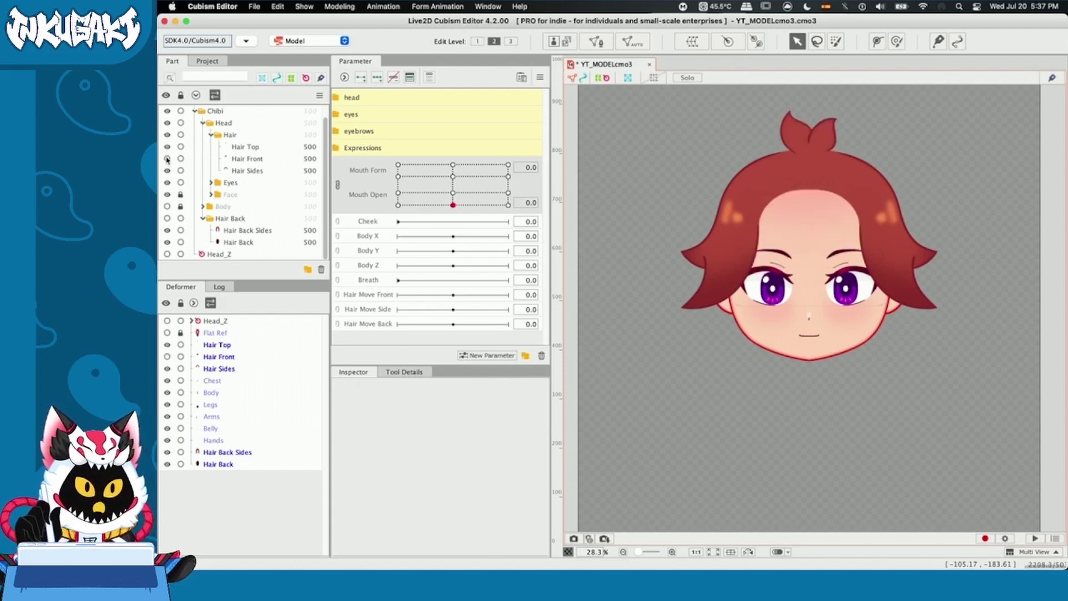
pyautogui.click(167, 160)
pyautogui.click(167, 171)
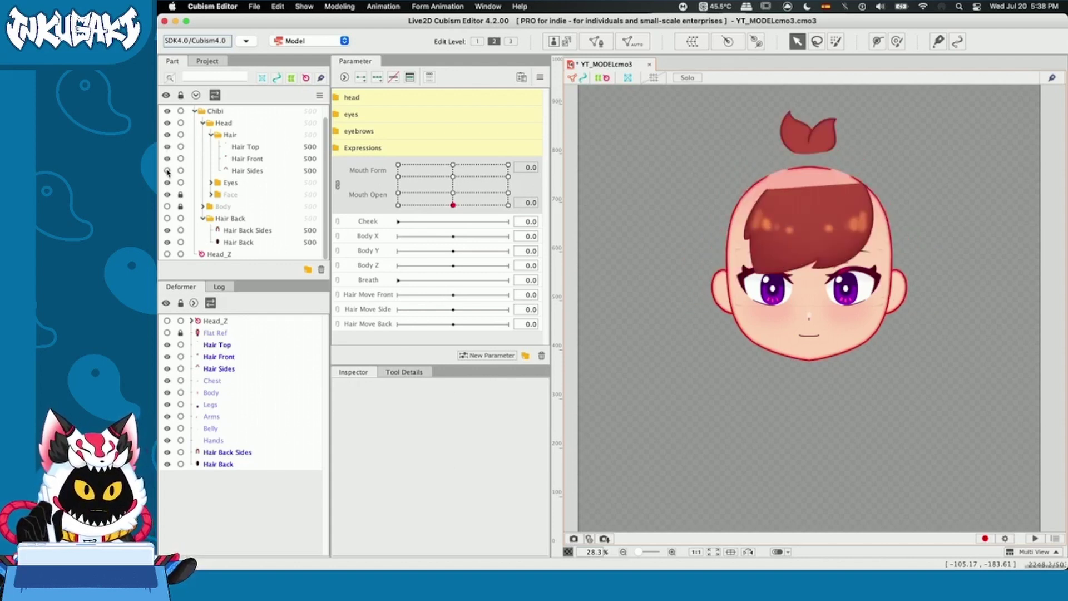
pyautogui.click(168, 171)
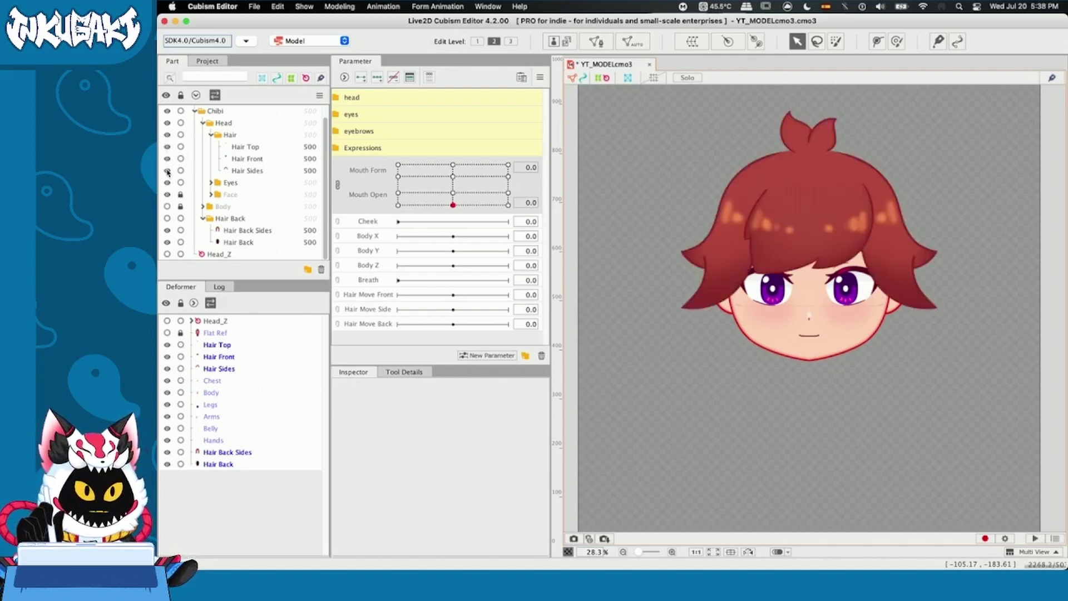
# Show the Hair Back group and toggle the visibility of its parts to examine them.
pyautogui.click(167, 219)
pyautogui.click(167, 230)
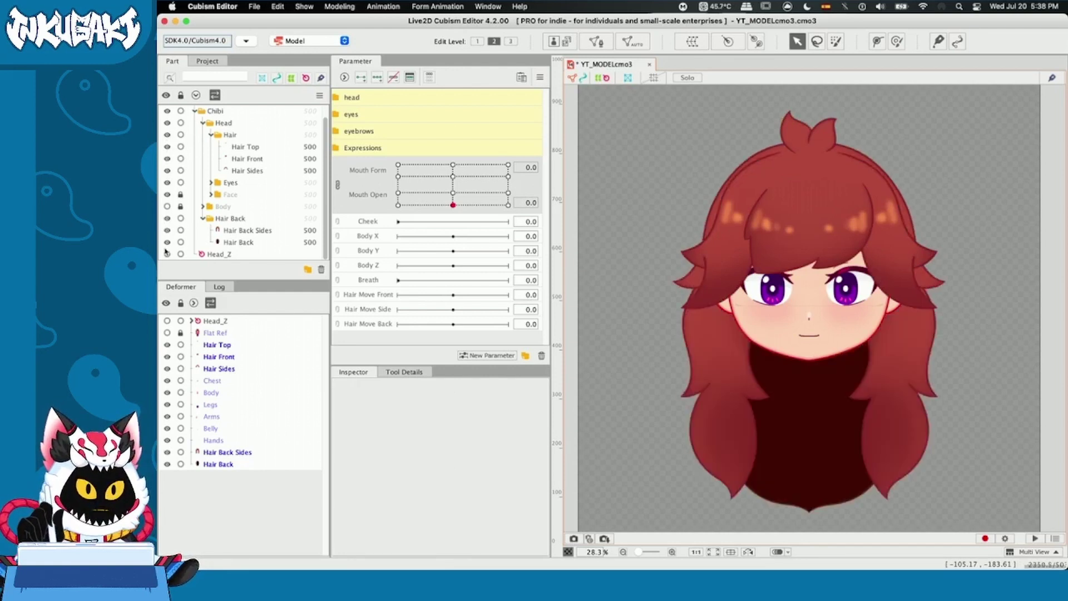
pyautogui.click(168, 243)
pyautogui.click(168, 243)
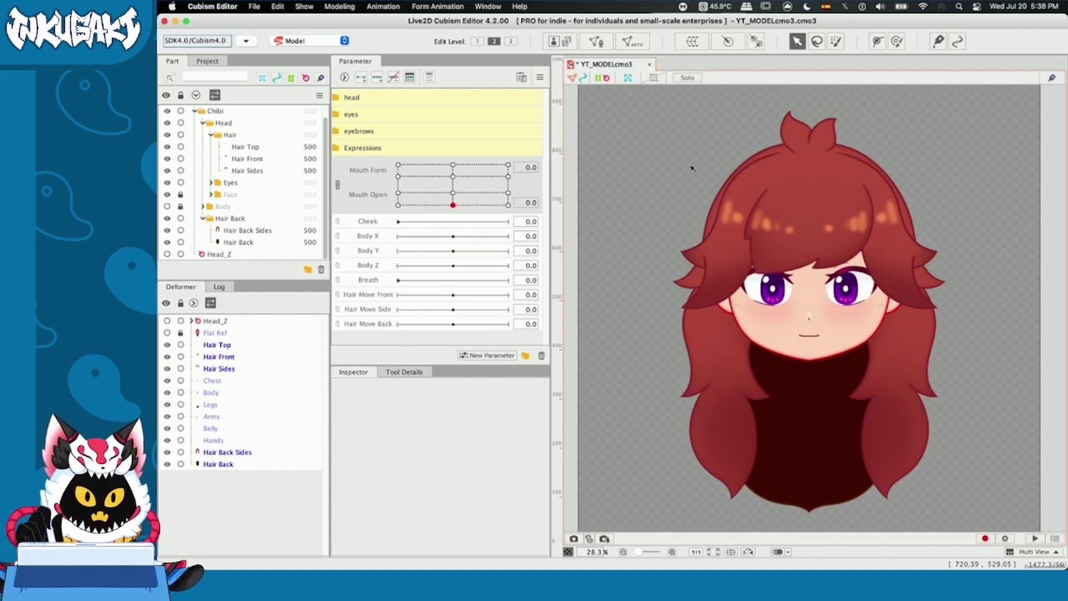
# Create a warp deformer named WD_Hair_Top as the parent of the Hair Top mesh.
pyautogui.click(259, 148)
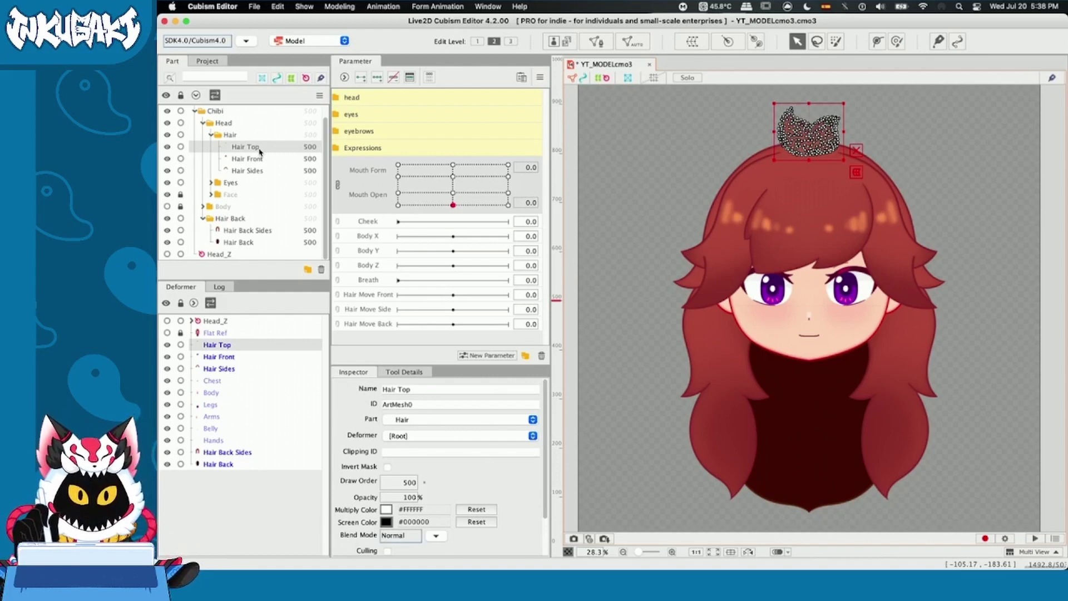
pyautogui.click(245, 147)
pyautogui.click(692, 41)
pyautogui.write('WD_Hair_Top')
pyautogui.moveTo(737, 335); pyautogui.dragTo(702, 334)
pyautogui.click(745, 489)
# Create a warp deformer named WD_Hair_Front as the parent of the Hair Front mesh.
pyautogui.click(247, 159)
pyautogui.click(692, 41)
pyautogui.write('WD_Hair_')
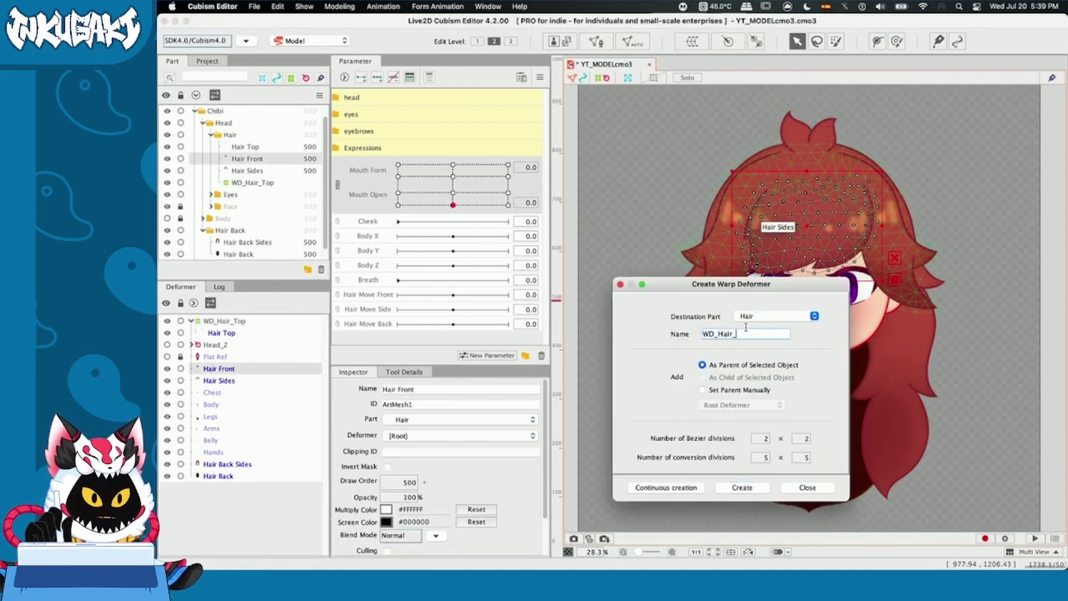
pyautogui.write('Front')
pyautogui.click(742, 488)
# Create a warp deformer named WD_Hair_Sides as the parent of the Hair Sides mesh.
pyautogui.click(247, 171)
pyautogui.click(692, 41)
pyautogui.tripleClick(744, 334)
pyautogui.write('WD_Hair_Sides')
pyautogui.click(742, 488)
# Create a warp deformer named WD_Hair_Back_sides as the parent of the Hair Back Sides mesh.
pyautogui.click(685, 46)
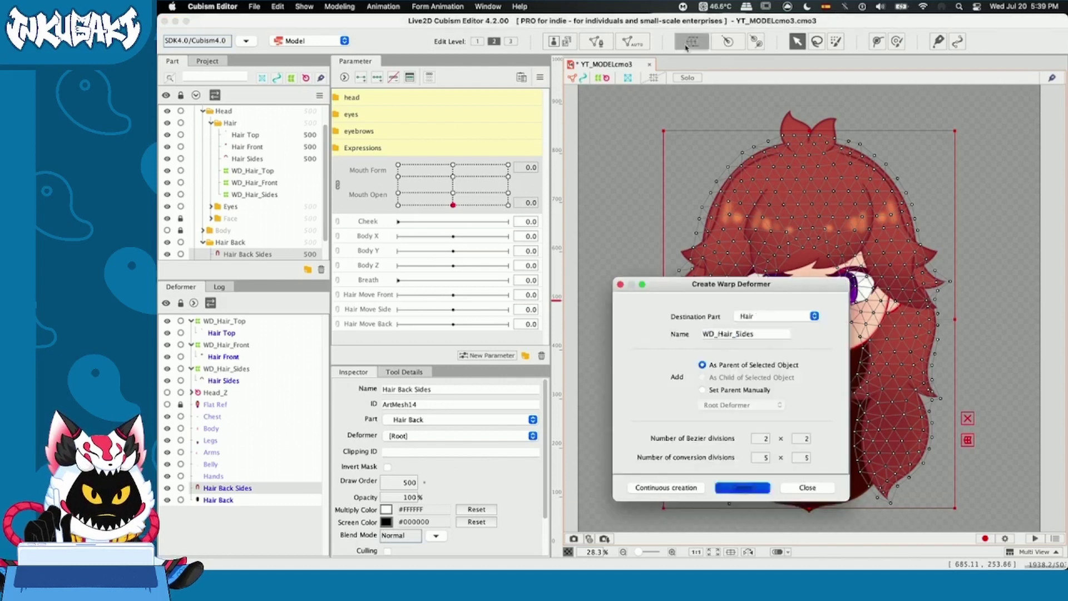
pyautogui.press('BackSpace')
pyautogui.press('BackSpace')
pyautogui.press('BackSpace')
pyautogui.press('BackSpace')
pyautogui.press('BackSpace')
pyautogui.write('Back_sides')
pyautogui.press('Return')
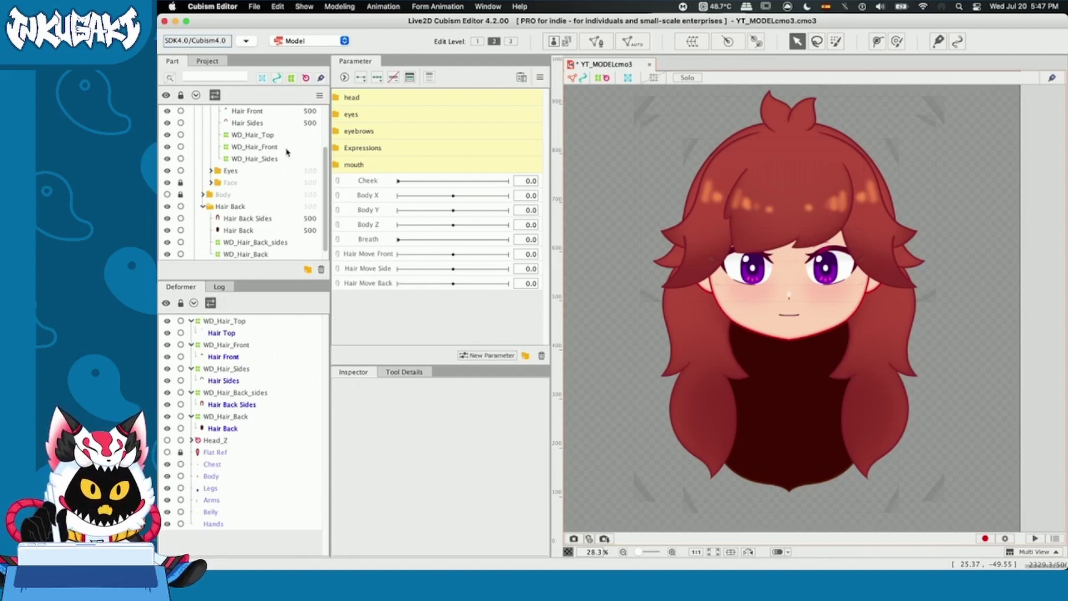
# Expand the head parameter group and unlink Angle X from Angle Y.
pyautogui.click(336, 97)
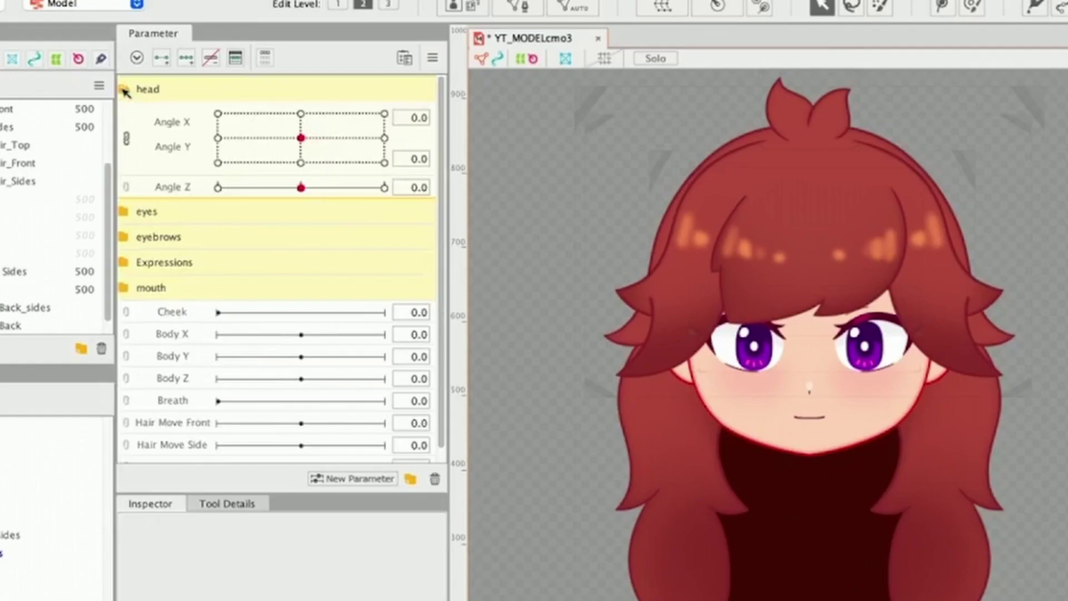
pyautogui.click(127, 138)
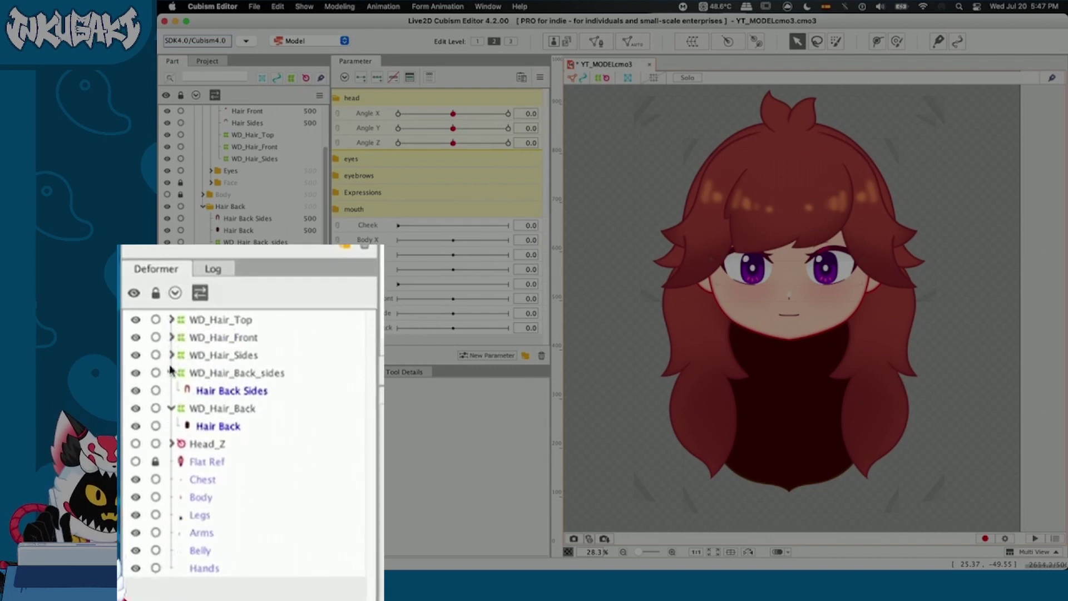
# Collapse the hair warp deformers in the deformer hierarchy and inspect the Hair Front mesh nested under WD_Hair_Front.
pyautogui.click(171, 372)
pyautogui.click(172, 391)
pyautogui.click(192, 390)
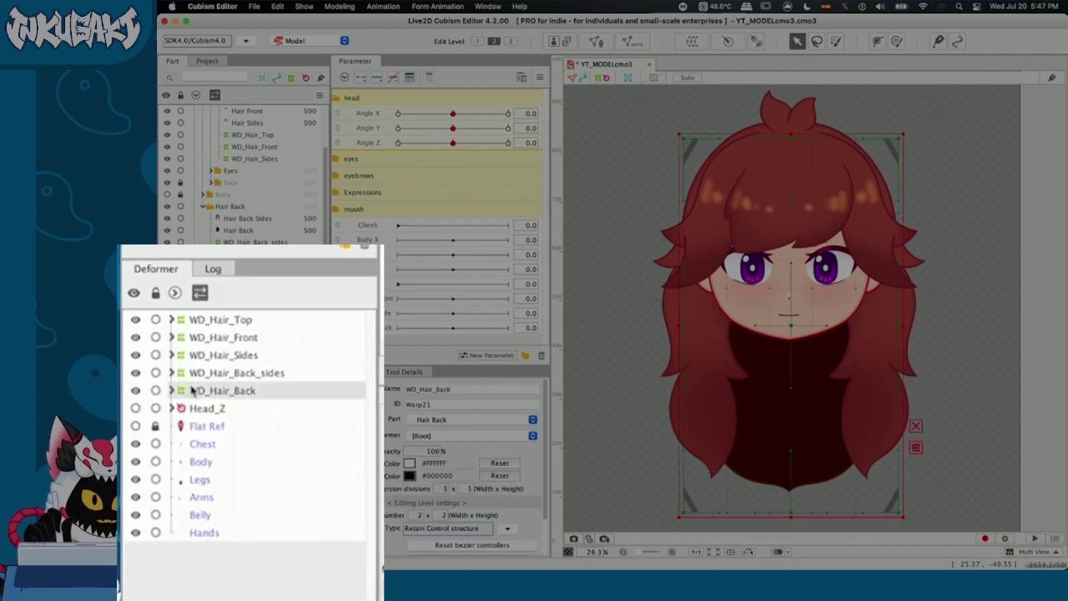
pyautogui.keyDown('shift'); pyautogui.click(194, 323); pyautogui.keyUp('shift')
pyautogui.click(171, 337)
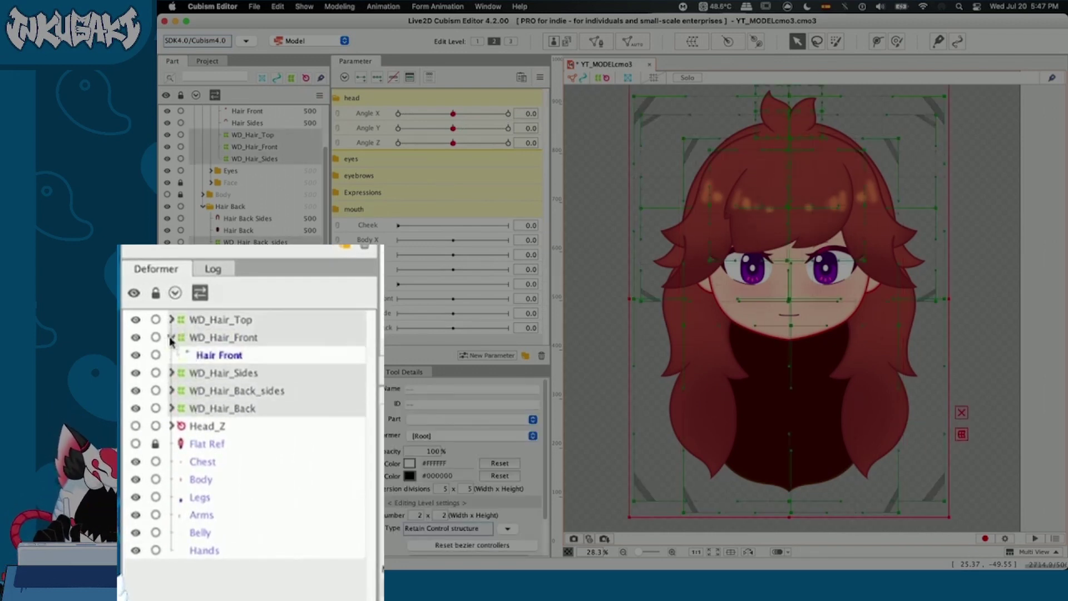
pyautogui.click(219, 356)
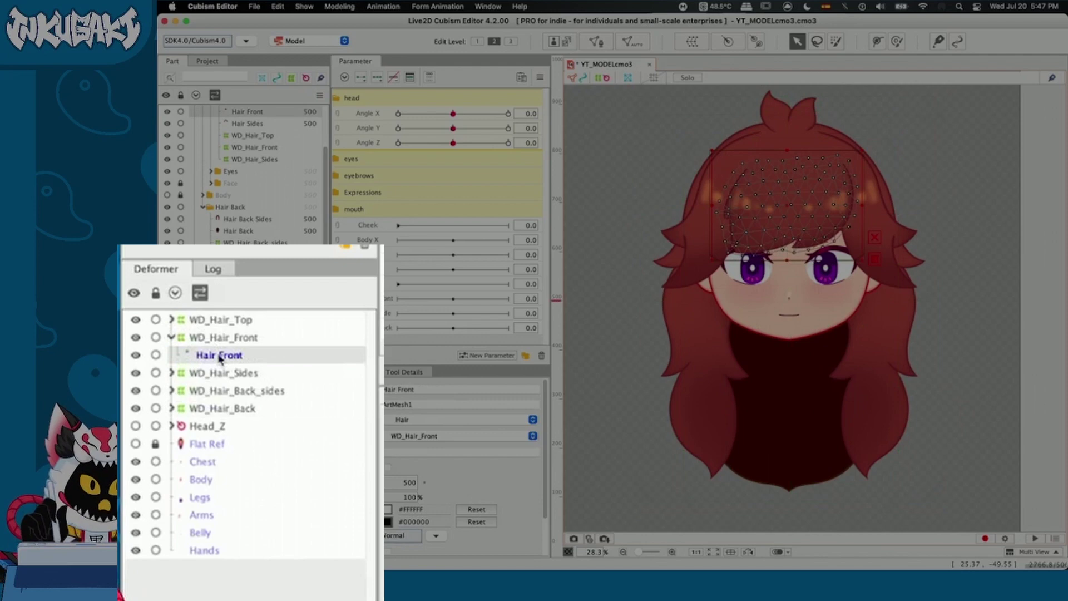
pyautogui.click(169, 337)
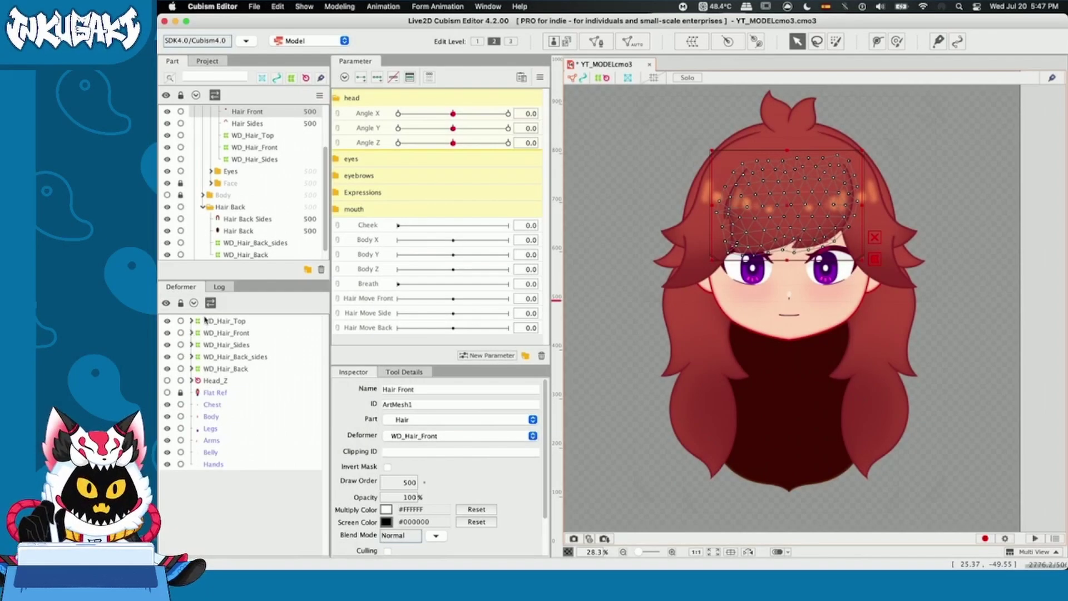
# Select the five hair warp deformers from WD_Hair_Top to WD_Hair_Back and add three keyforms on Angle X.
pyautogui.click(204, 321)
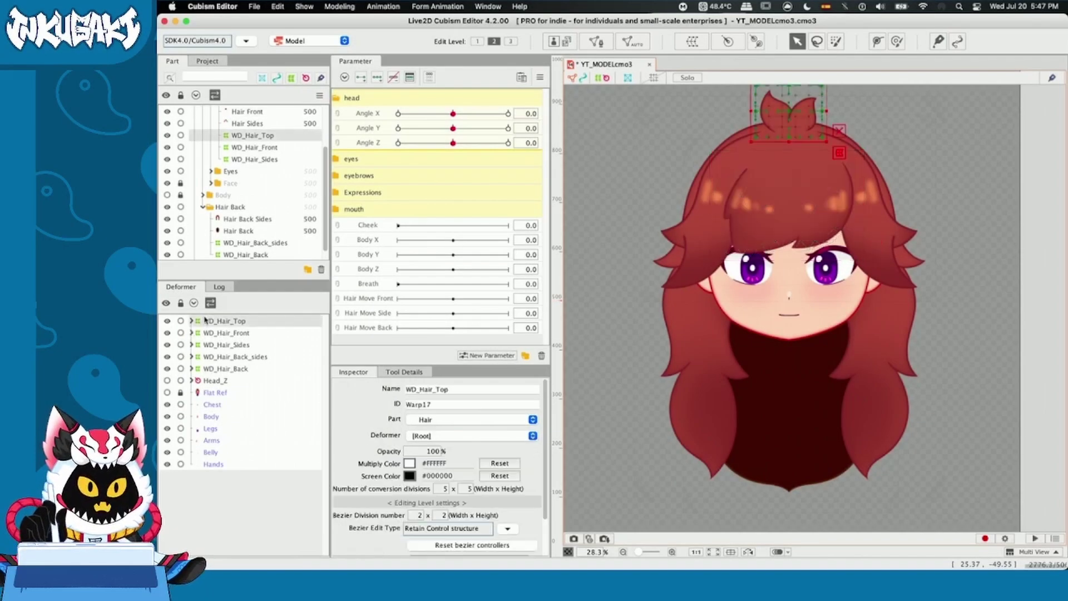
pyautogui.keyDown('shift'); pyautogui.click(217, 369); pyautogui.keyUp('shift')
pyautogui.click(191, 357)
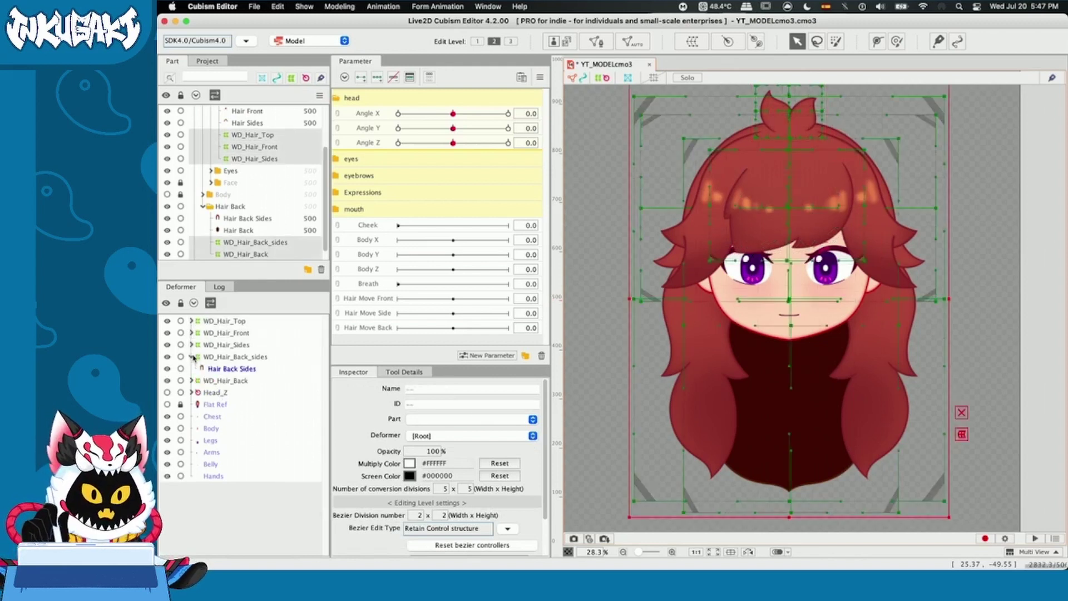
pyautogui.click(192, 357)
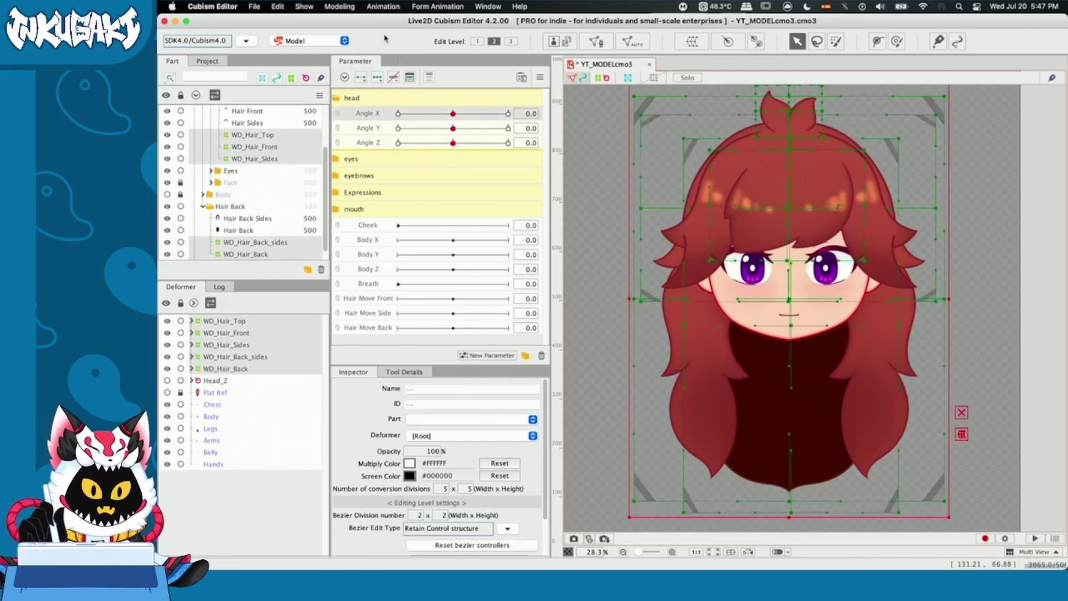
pyautogui.click(376, 77)
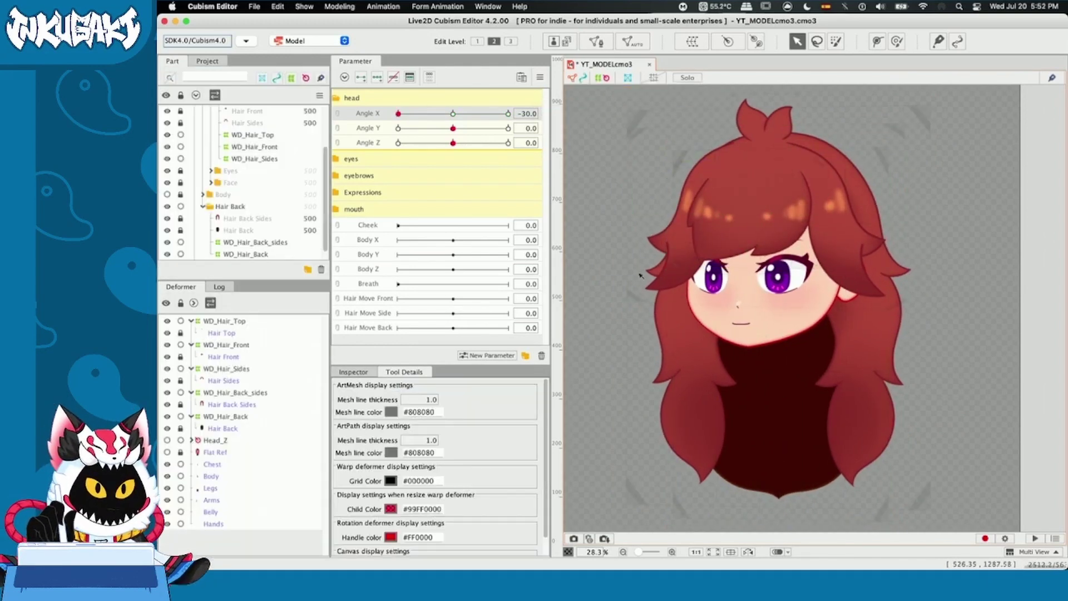
# Reshape the hair warp deformers to follow the turned head at Angle X -30 and at Angle X 30, Angle Y -30.
pyautogui.click(908, 310)
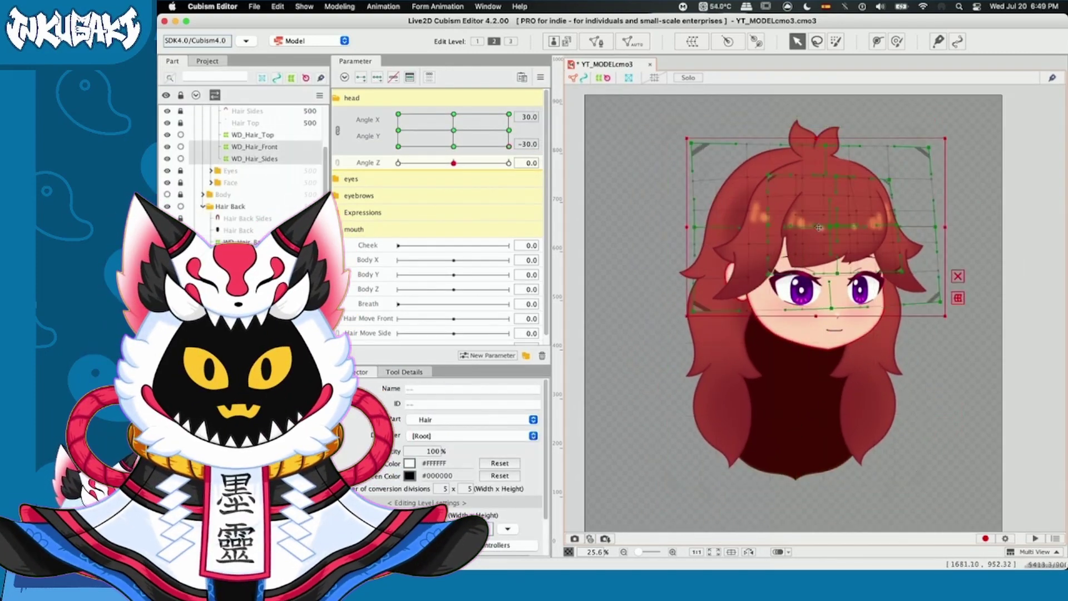
pyautogui.click(809, 224)
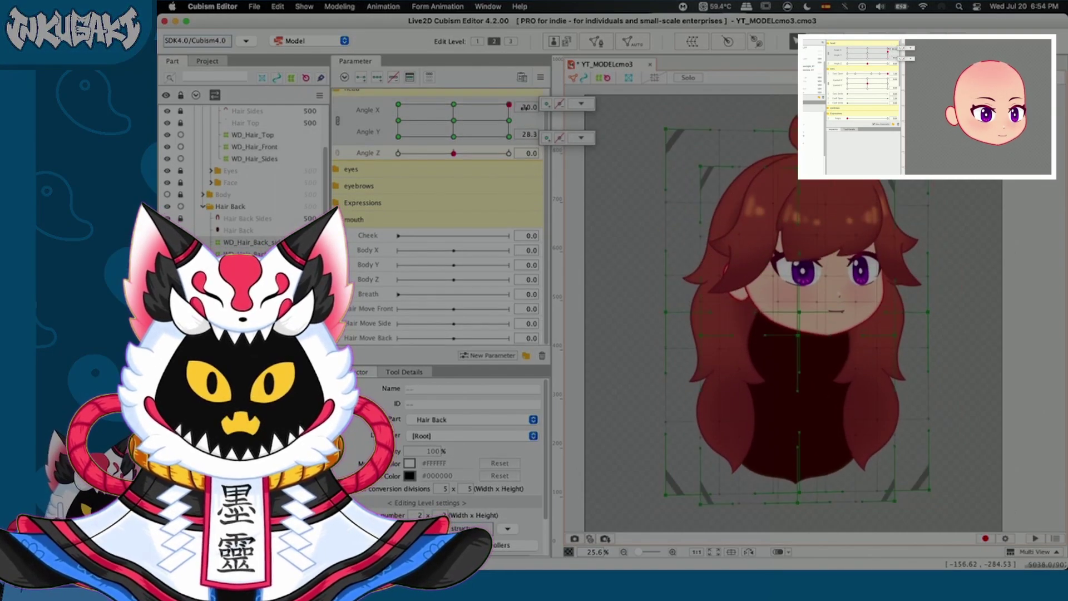
# Refine WD_Hair_Top, WD_Hair_Front and WD_Hair_Sides for the head pose at Angle X 30, Angle Y 30.
pyautogui.click(255, 159)
pyautogui.click(252, 135)
pyautogui.click(581, 104)
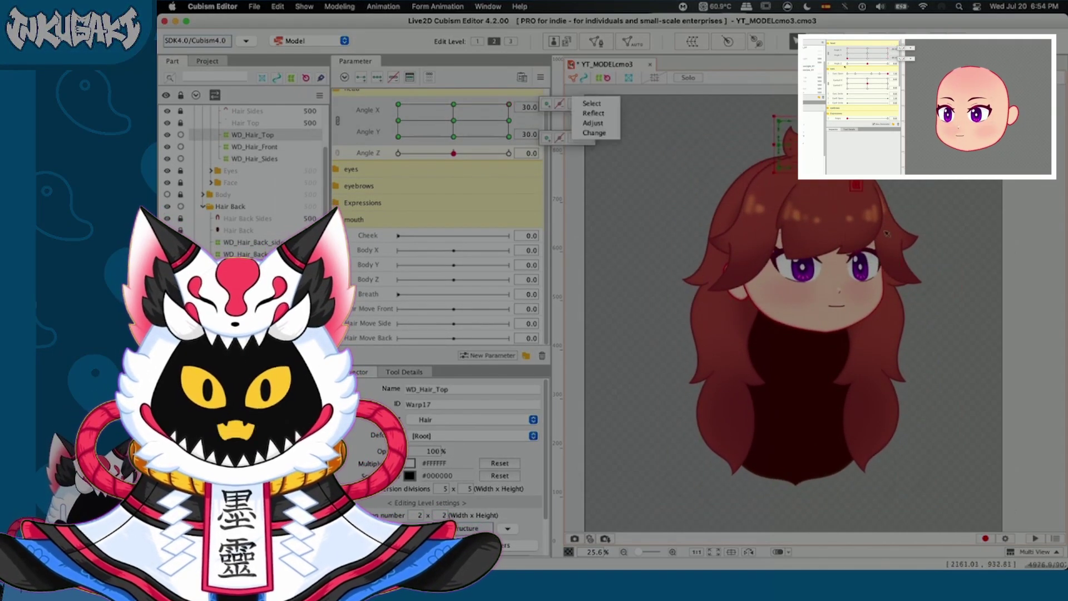
pyautogui.click(254, 147)
pyautogui.click(254, 158)
pyautogui.click(509, 120)
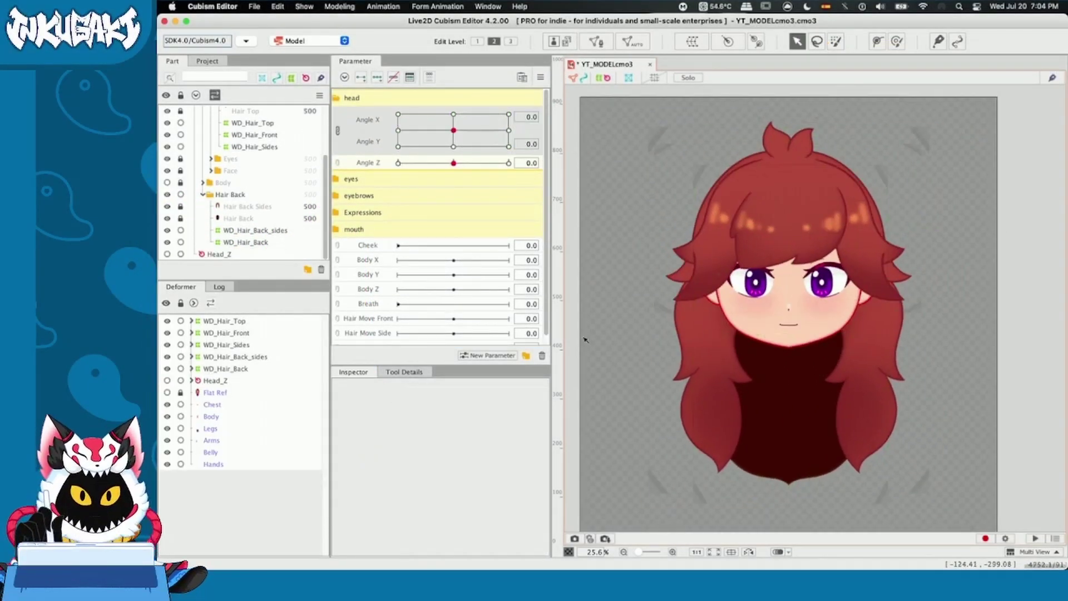
# Select the five hair warp deformers and make them children of the Head_Z rotation deformer.
pyautogui.moveTo(454, 130)
pyautogui.mouseDown()
pyautogui.moveTo(451, 139)
pyautogui.moveTo(449, 94)
pyautogui.moveTo(445, 139)
pyautogui.moveTo(463, 142)
pyautogui.moveTo(449, 131)
pyautogui.mouseUp()
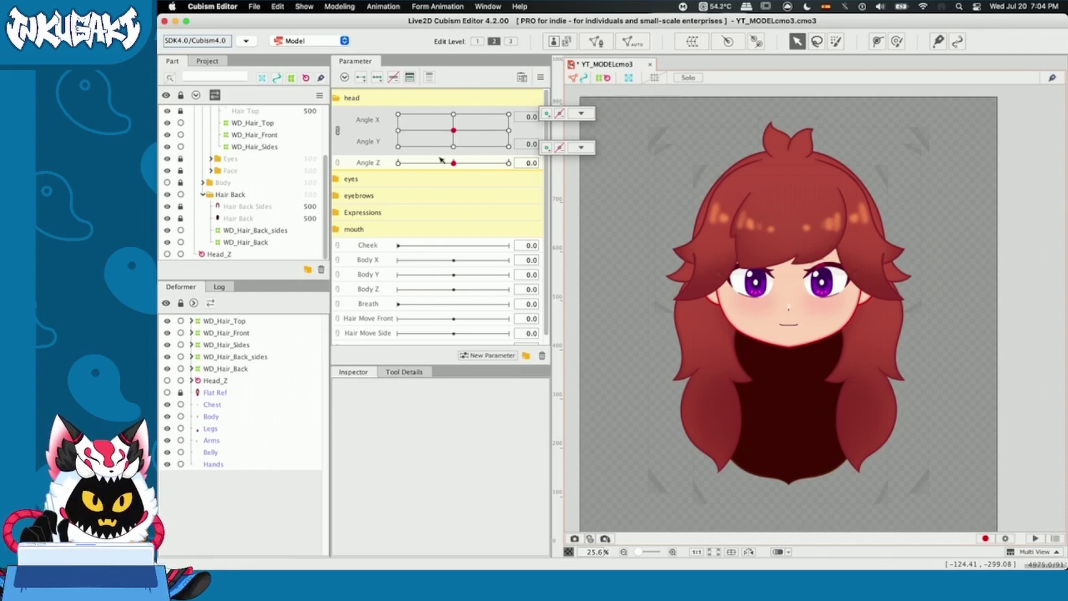
pyautogui.click(233, 321)
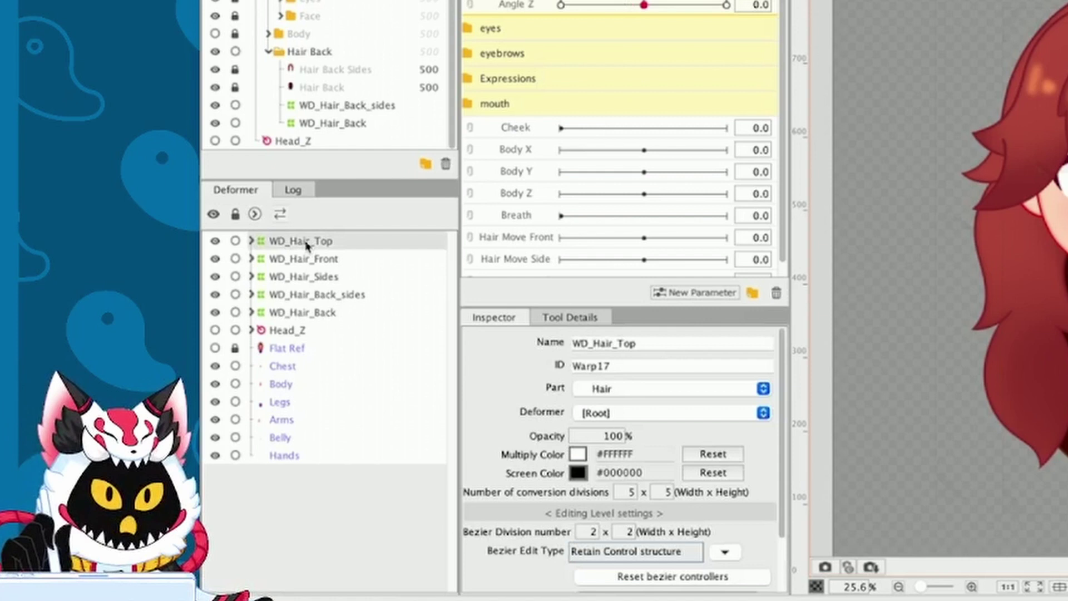
pyautogui.keyDown('shift'); pyautogui.click(272, 312); pyautogui.keyUp('shift')
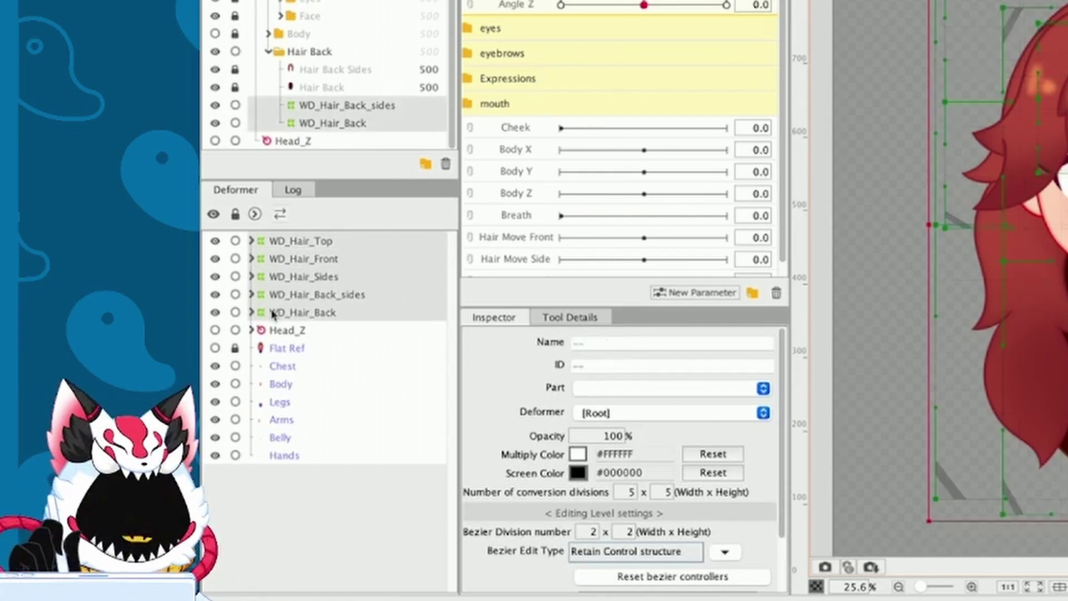
pyautogui.moveTo(272, 314); pyautogui.dragTo(275, 335)
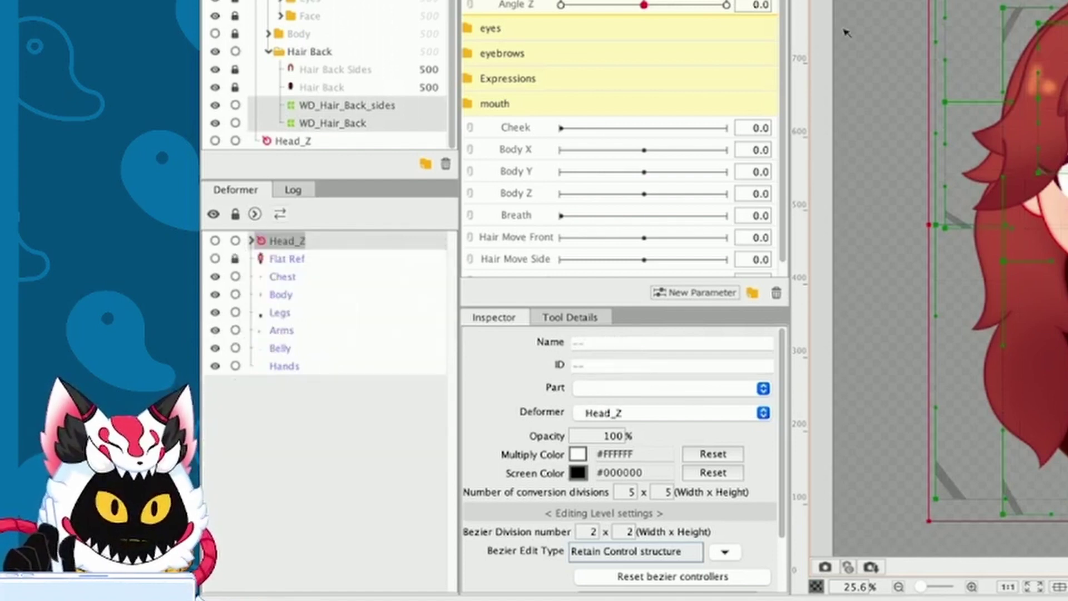
# Preview the head tilt with the hair at Angle Z -30 and 30, and return Angle Z to 0.
pyautogui.moveTo(644, 6); pyautogui.dragTo(564, 7)
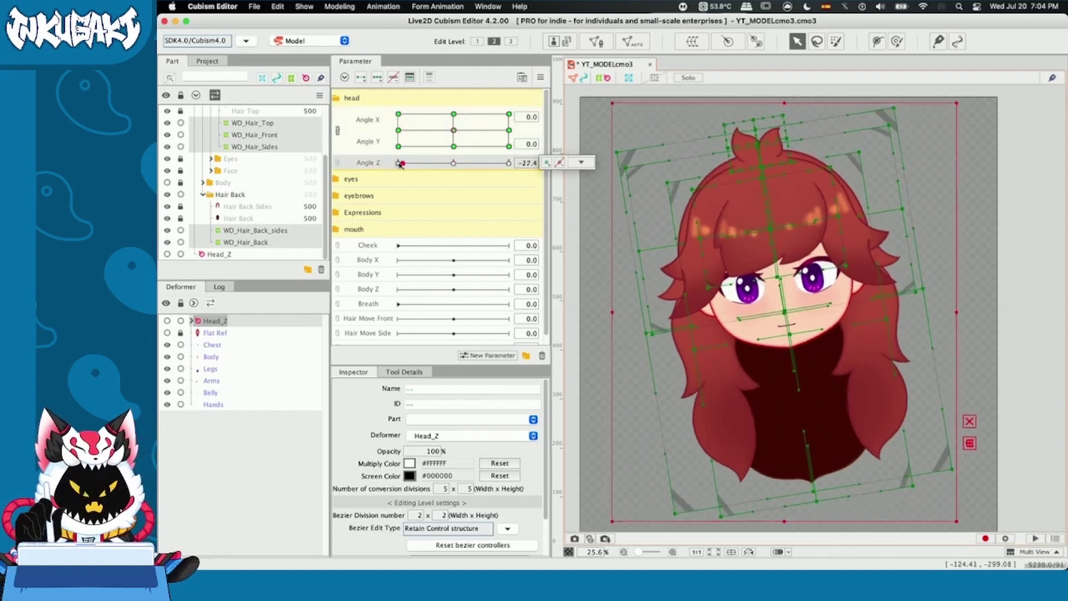
pyautogui.moveTo(400, 164)
pyautogui.mouseDown()
pyautogui.moveTo(510, 165)
pyautogui.moveTo(398, 164)
pyautogui.mouseUp()
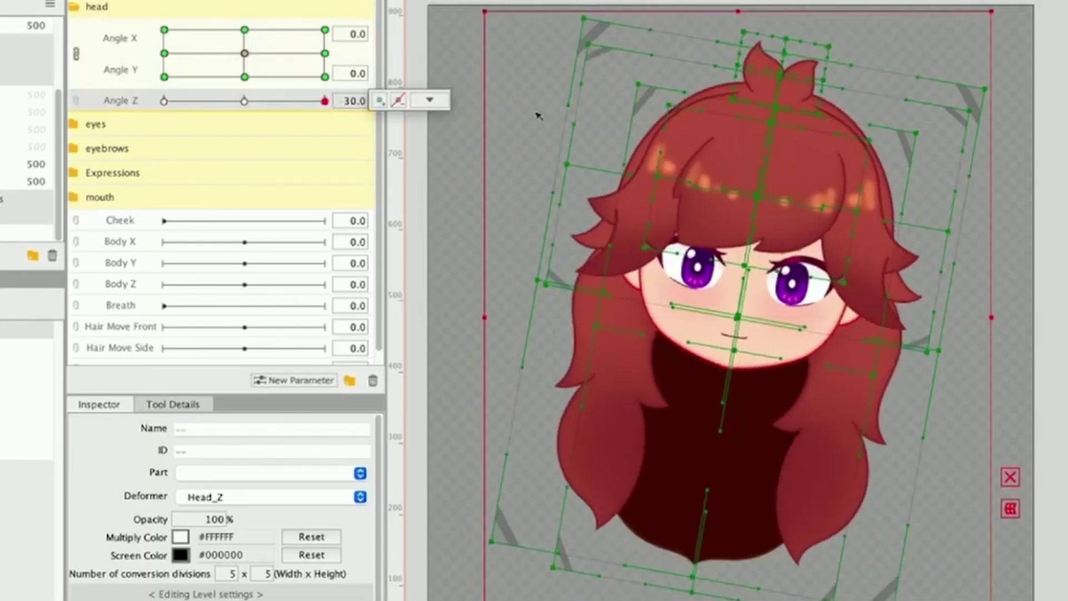
pyautogui.click(429, 100)
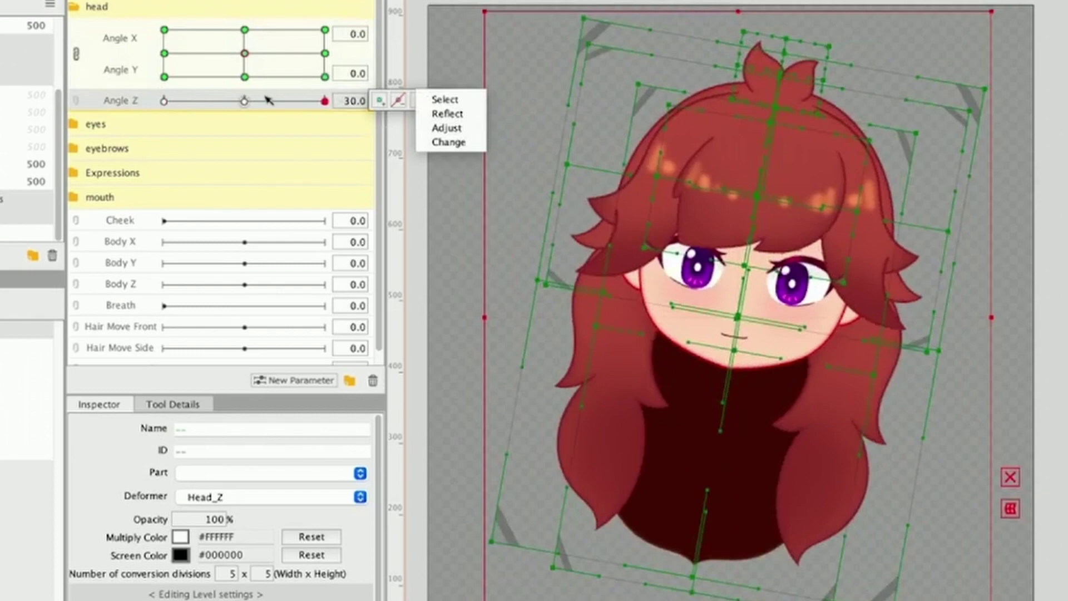
pyautogui.click(246, 100)
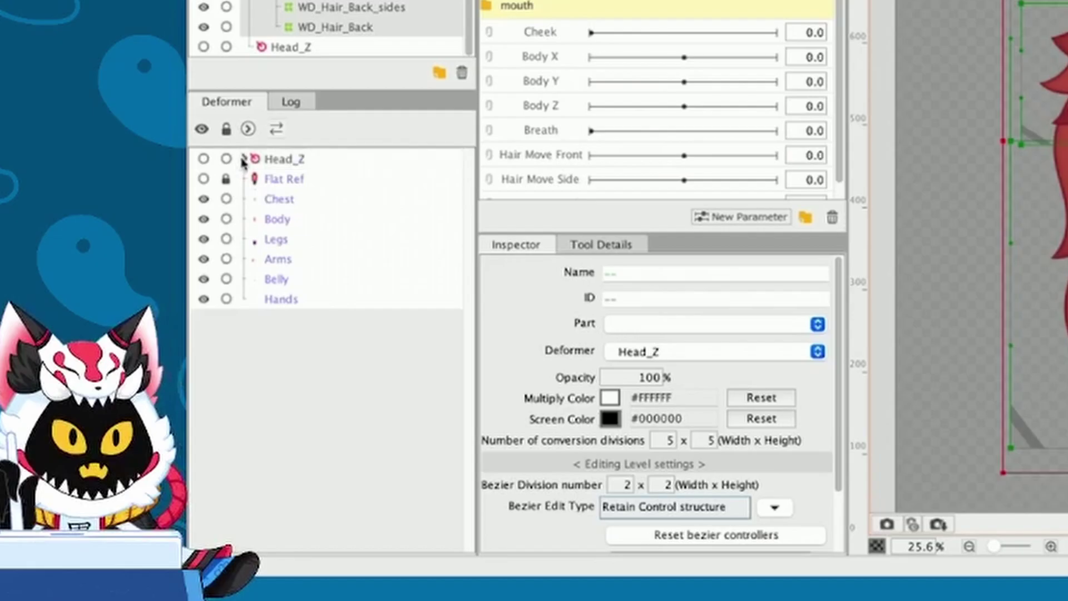
# Unlock and select the Hair Back Sides mesh inside WD_Hair_Back_sides, and create a parent warp deformer named WD_Back_ROT.
pyautogui.click(190, 321)
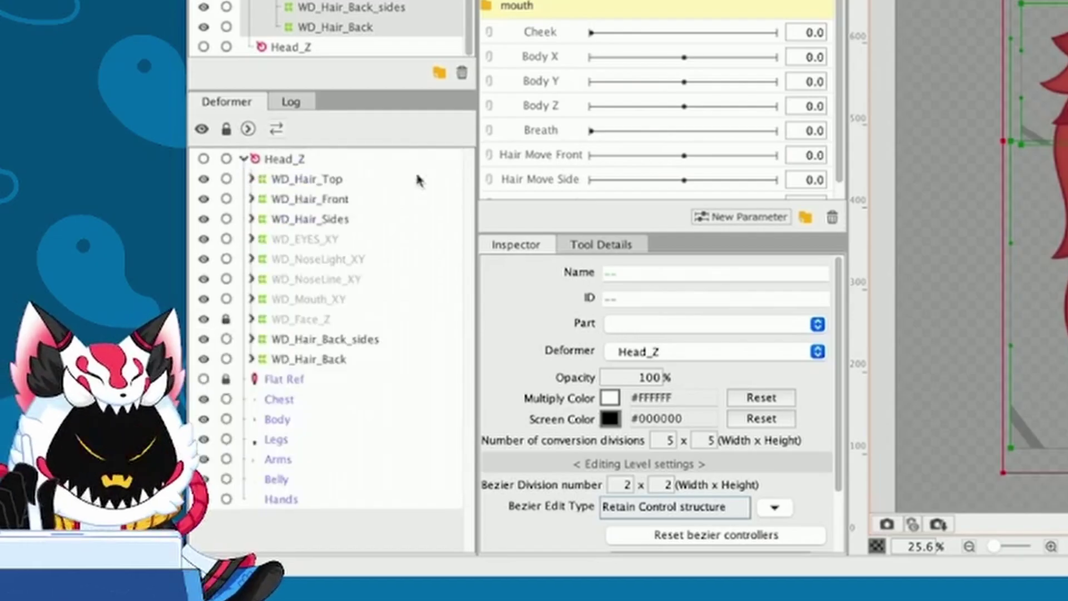
pyautogui.click(314, 339)
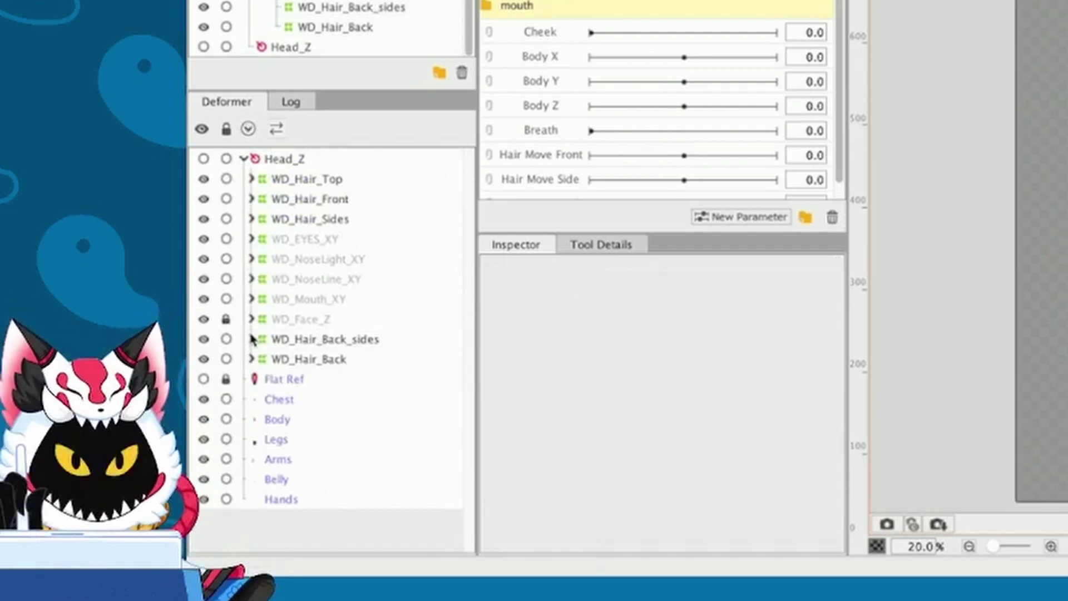
pyautogui.click(250, 338)
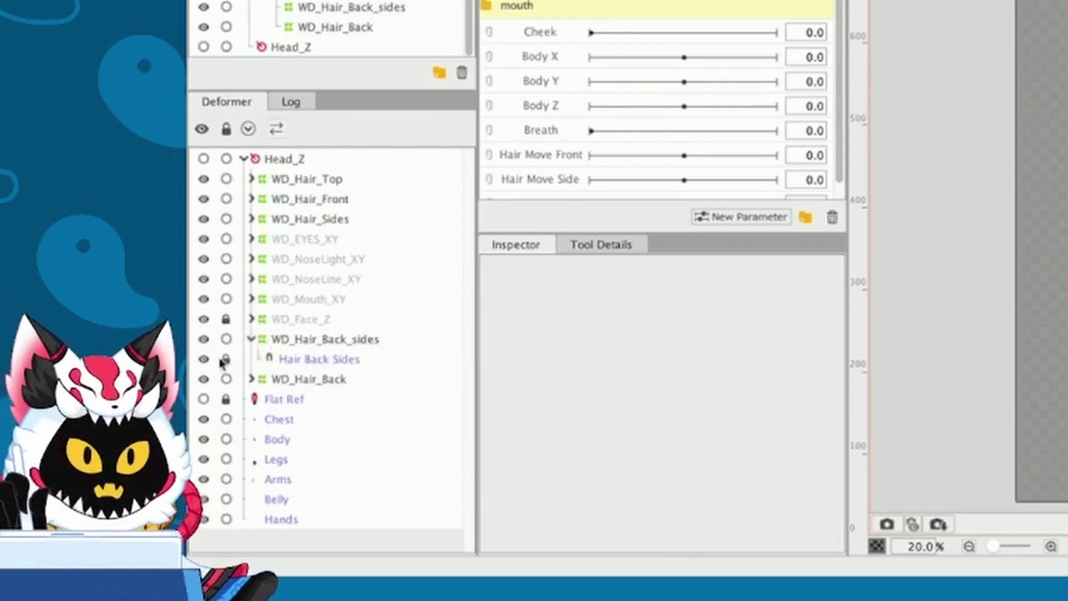
pyautogui.click(298, 360)
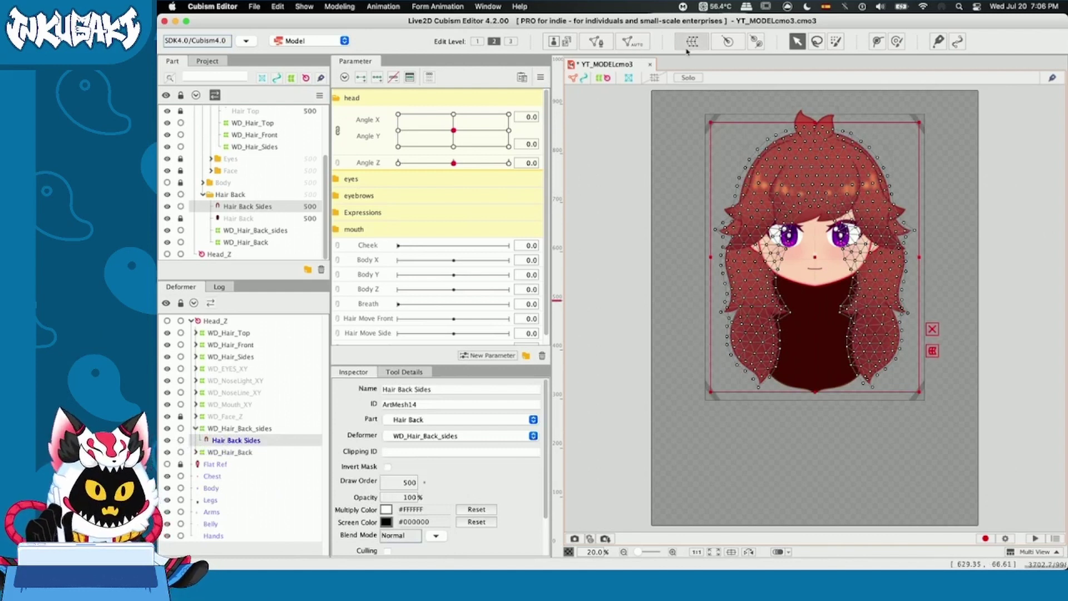
pyautogui.click(687, 48)
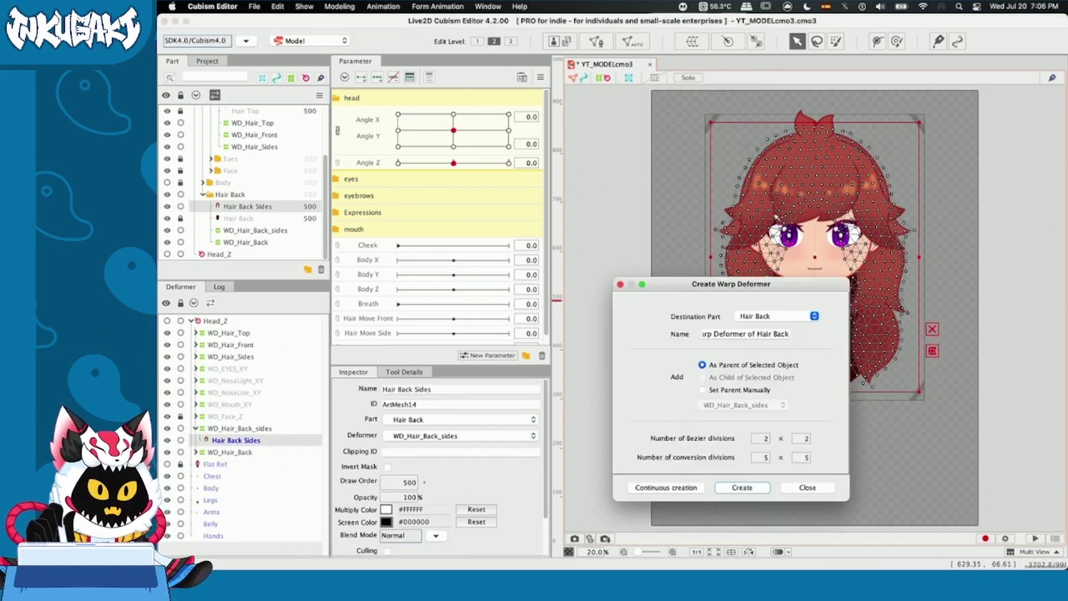
pyautogui.moveTo(771, 334); pyautogui.dragTo(656, 322)
pyautogui.write('WD_Back_Ro')
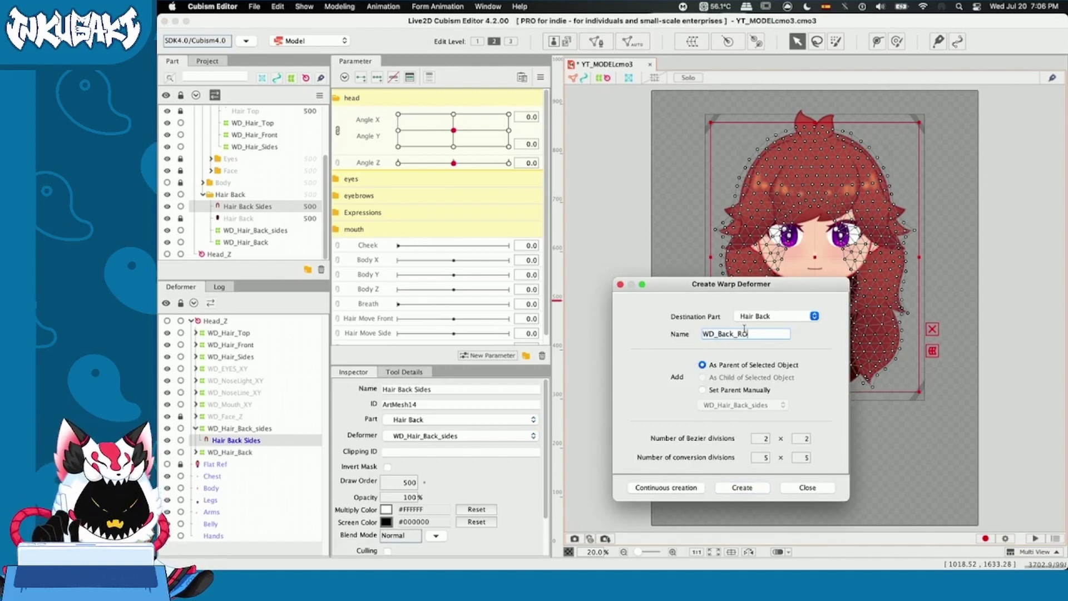
pyautogui.write('T')
pyautogui.click(741, 487)
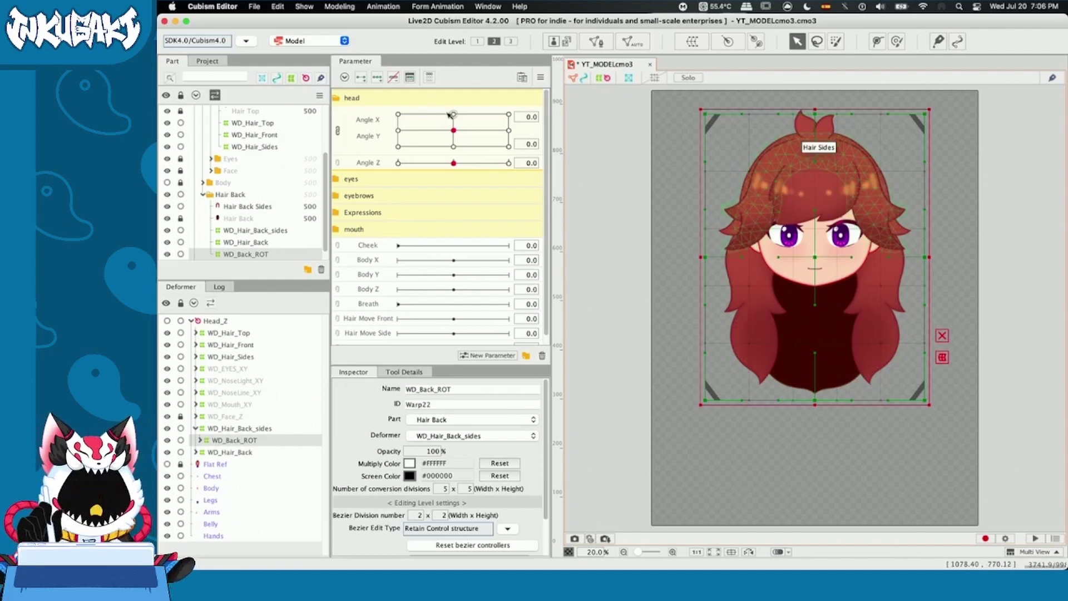
# Expand WD_Back_ROT and compare its parameter keys and place in the hierarchy with those of WD_Hair_Back_sides.
pyautogui.click(201, 440)
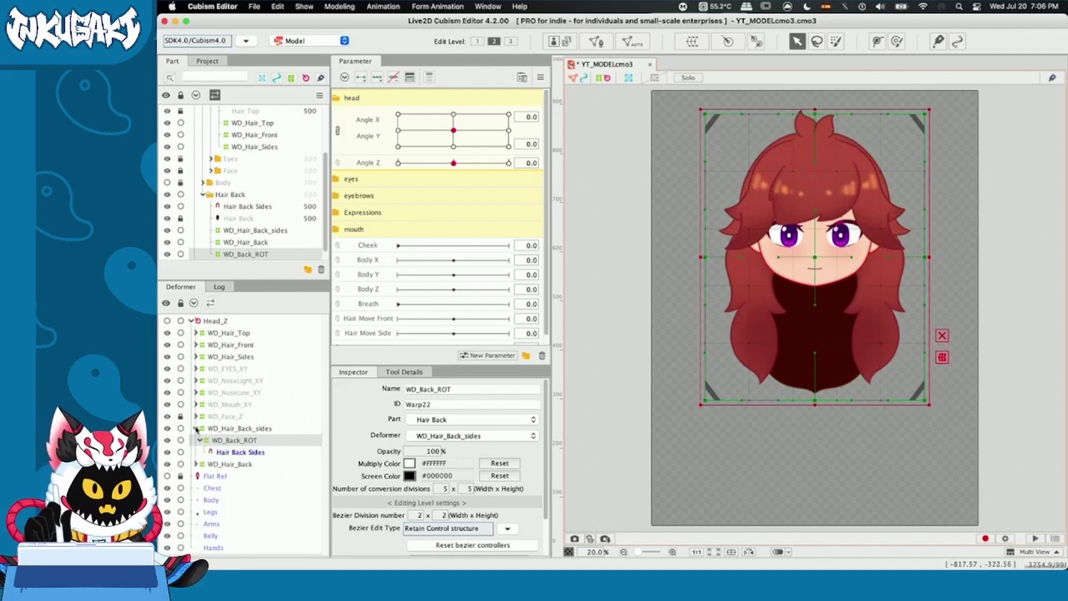
pyautogui.click(205, 429)
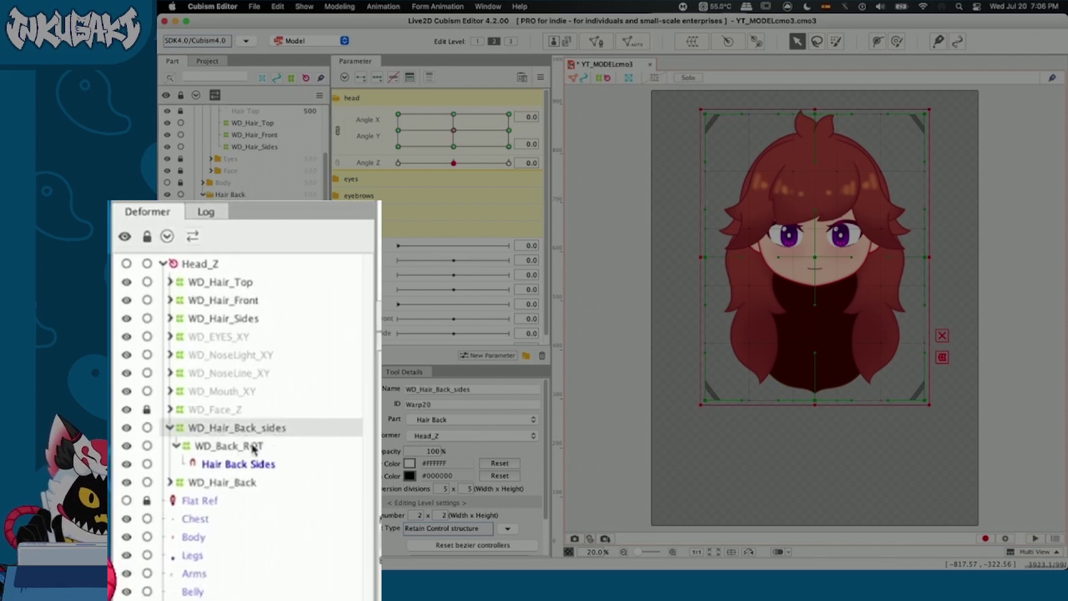
pyautogui.click(221, 450)
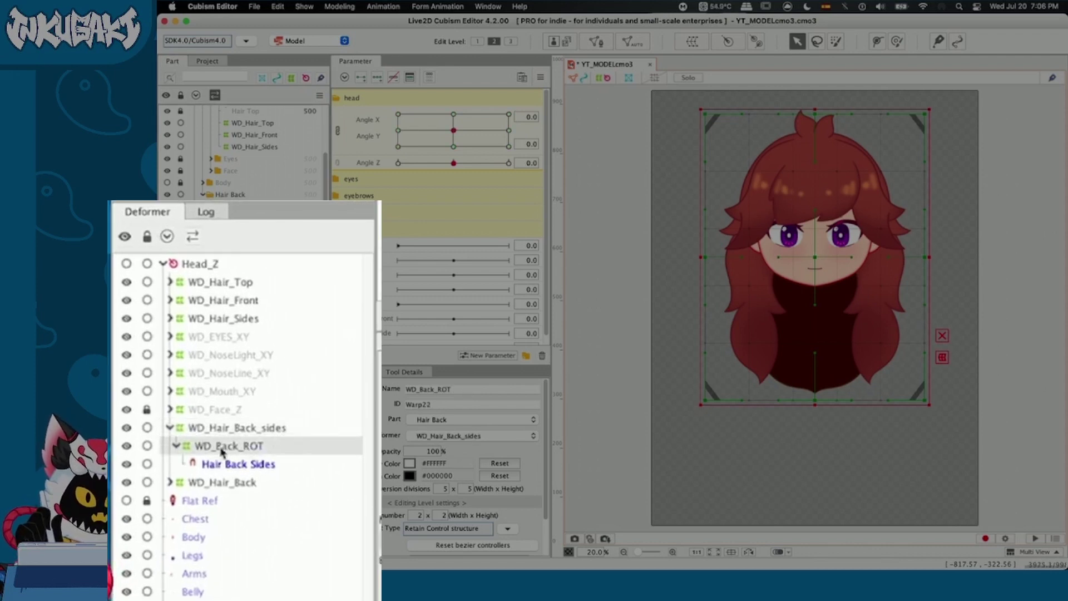
pyautogui.moveTo(452, 132)
pyautogui.mouseDown()
pyautogui.moveTo(497, 145)
pyautogui.moveTo(454, 131)
pyautogui.mouseUp()
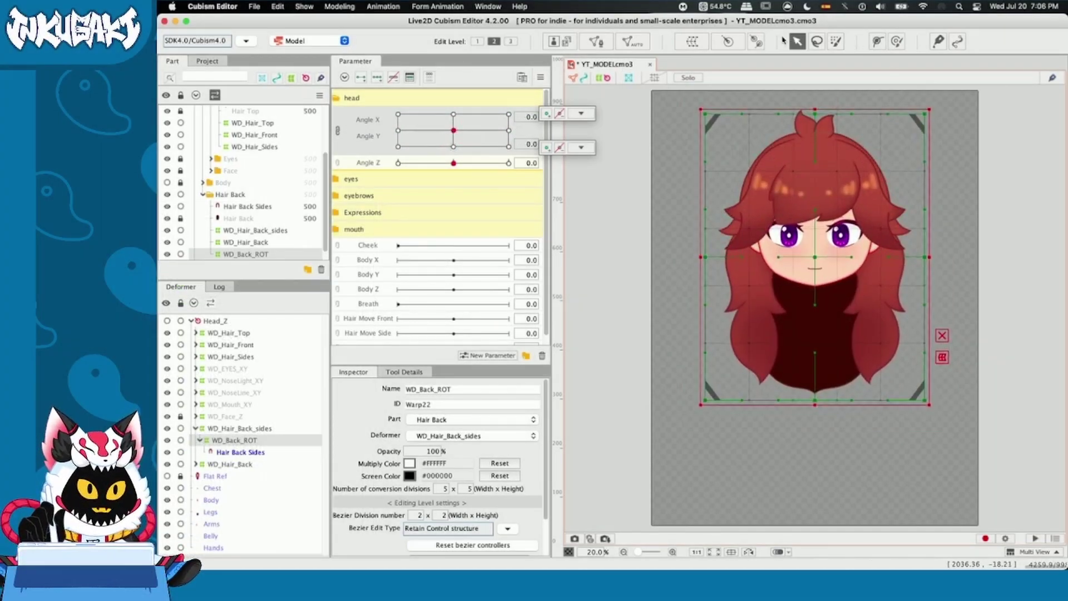
# Create a rotation deformer under WD_Hair_Back_sides, make WD_Back_ROT its child, and check the nested hierarchy.
pyautogui.click(760, 43)
pyautogui.moveTo(785, 164); pyautogui.dragTo(807, 283)
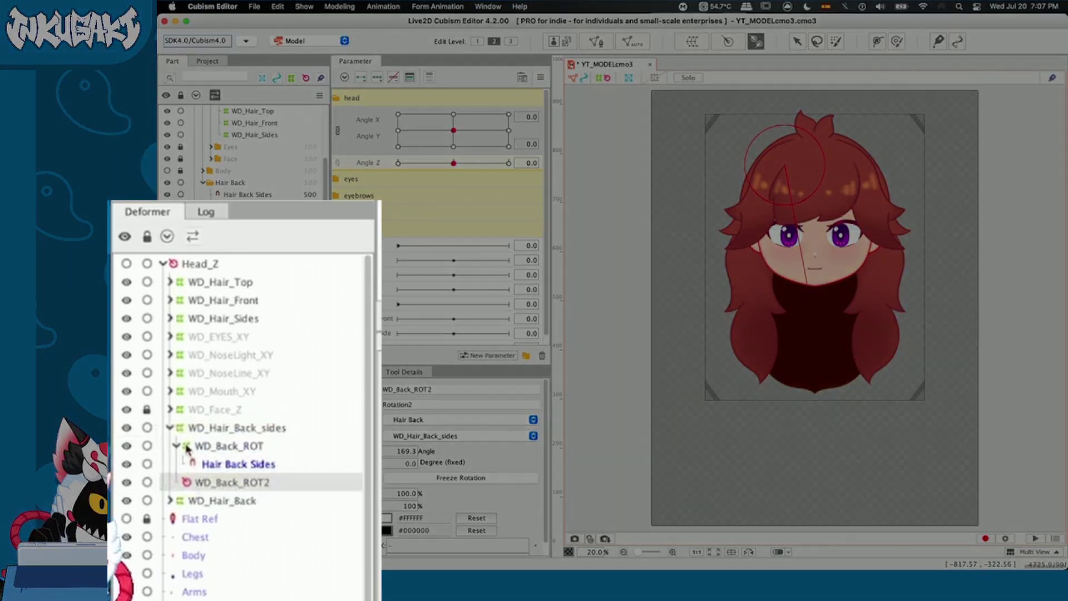
pyautogui.moveTo(189, 447); pyautogui.dragTo(200, 483)
pyautogui.click(174, 445)
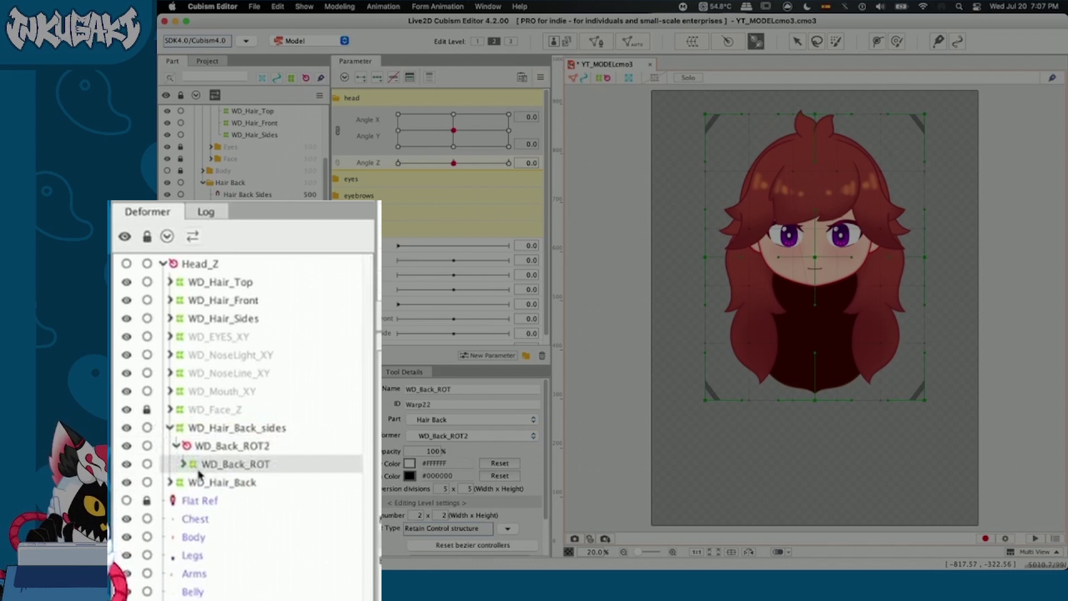
pyautogui.click(183, 464)
pyautogui.click(222, 483)
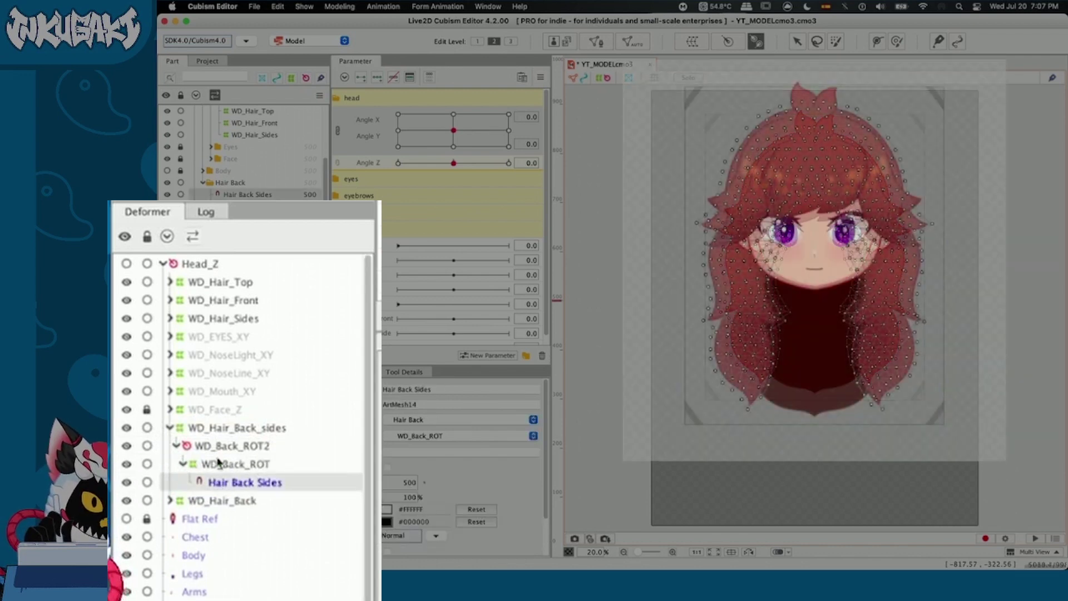
pyautogui.click(232, 445)
pyautogui.moveTo(453, 130); pyautogui.dragTo(415, 138)
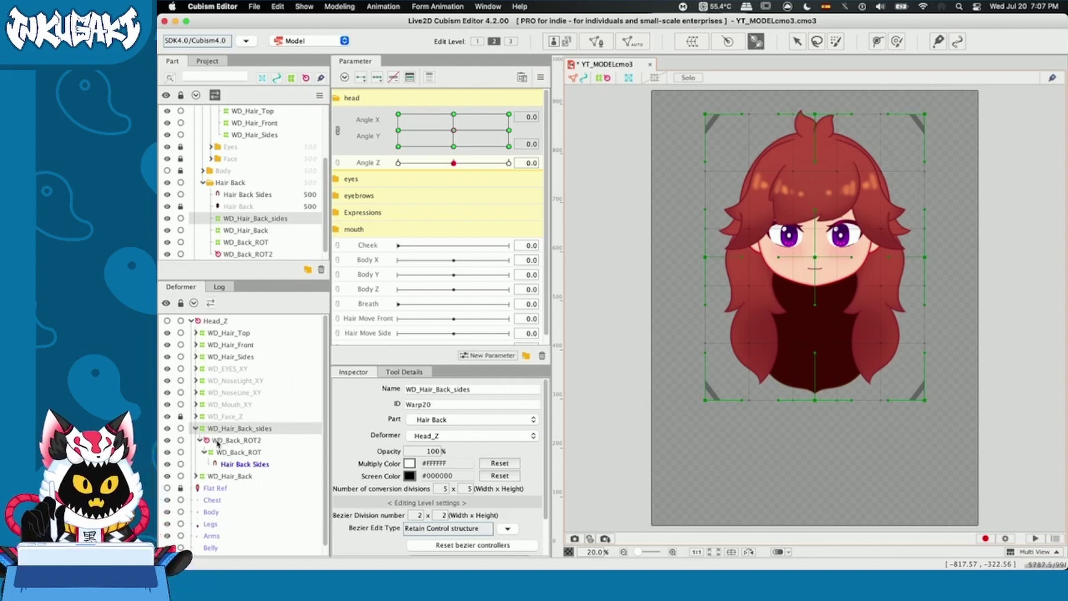
# Move WD_Back_ROT back directly under WD_Hair_Back_sides and delete the rotation deformer WD_Back_ROT2.
pyautogui.click(217, 442)
pyautogui.moveTo(217, 455); pyautogui.dragTo(218, 437)
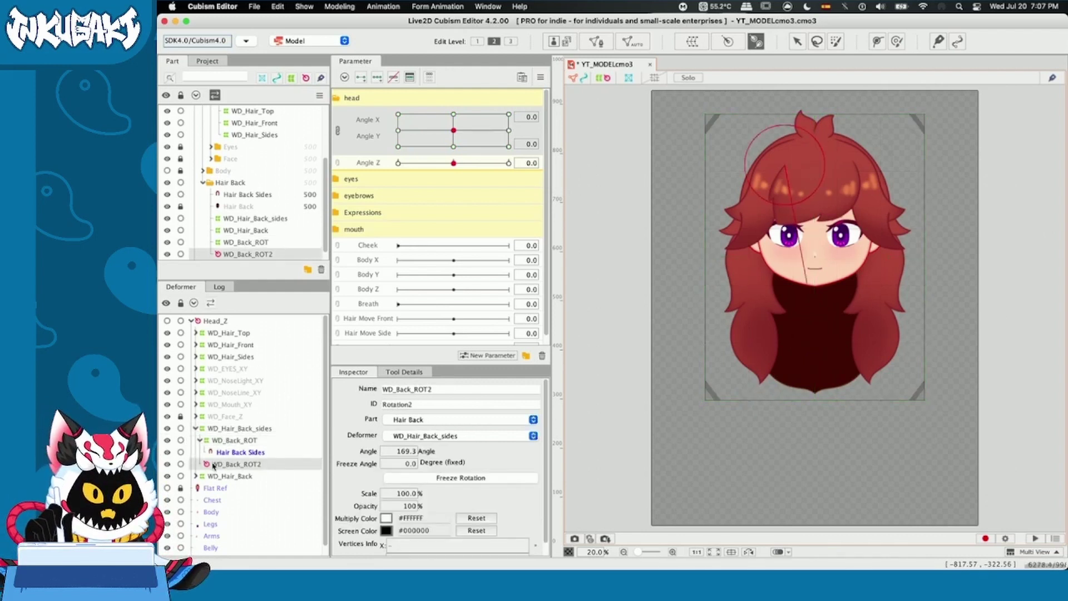
pyautogui.press('Delete')
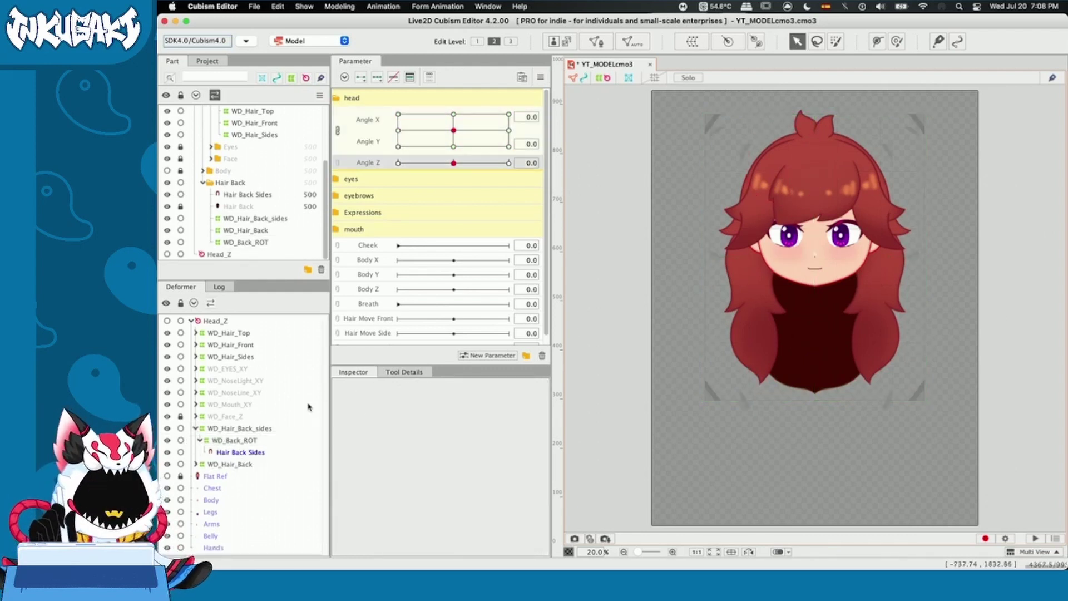
# Add three Angle Z keys to WD_Back_ROT and rotate it upright at Angle Z -30 so the back side hair hangs straight.
pyautogui.click(215, 441)
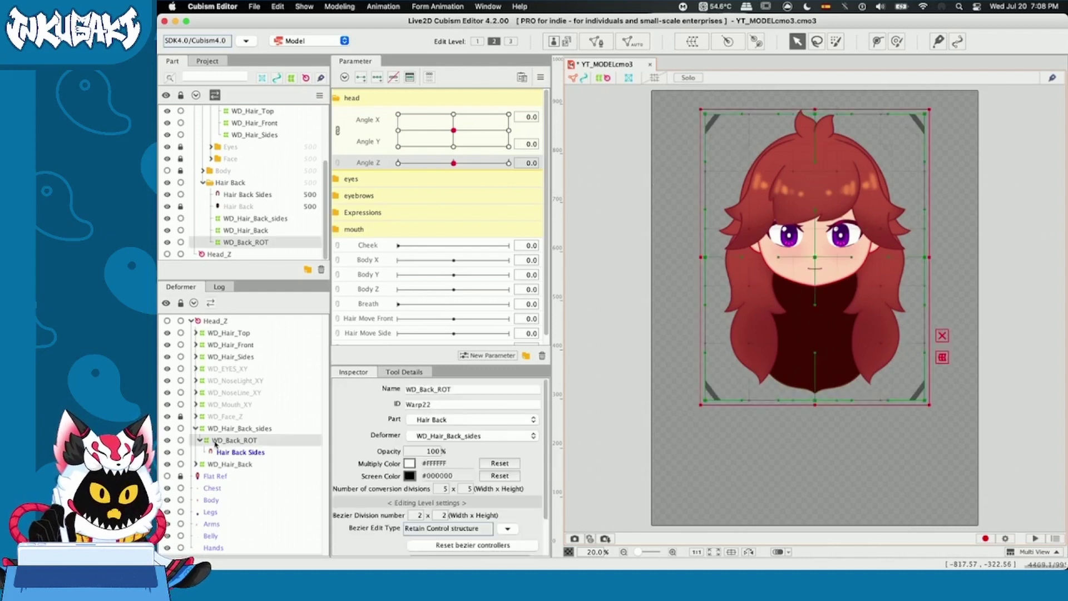
pyautogui.click(377, 77)
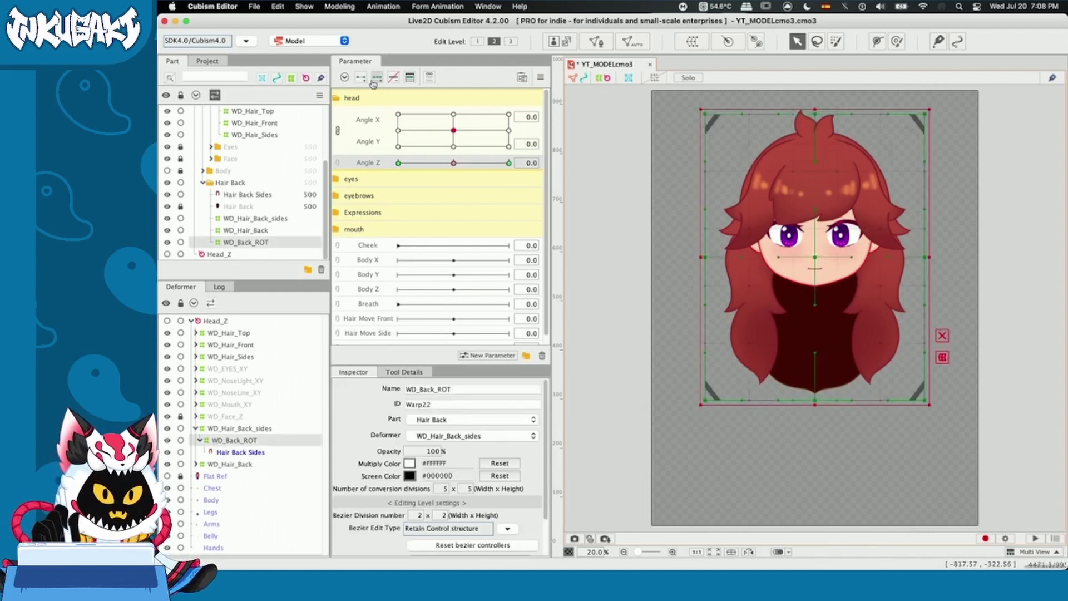
pyautogui.moveTo(453, 162); pyautogui.dragTo(369, 162)
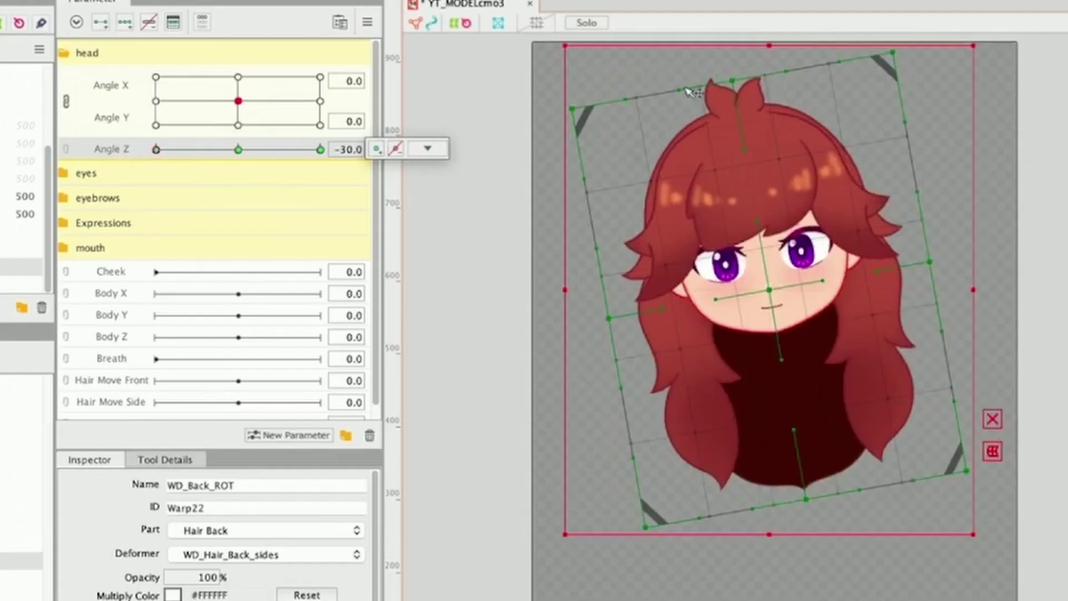
pyautogui.moveTo(979, 539); pyautogui.dragTo(927, 559)
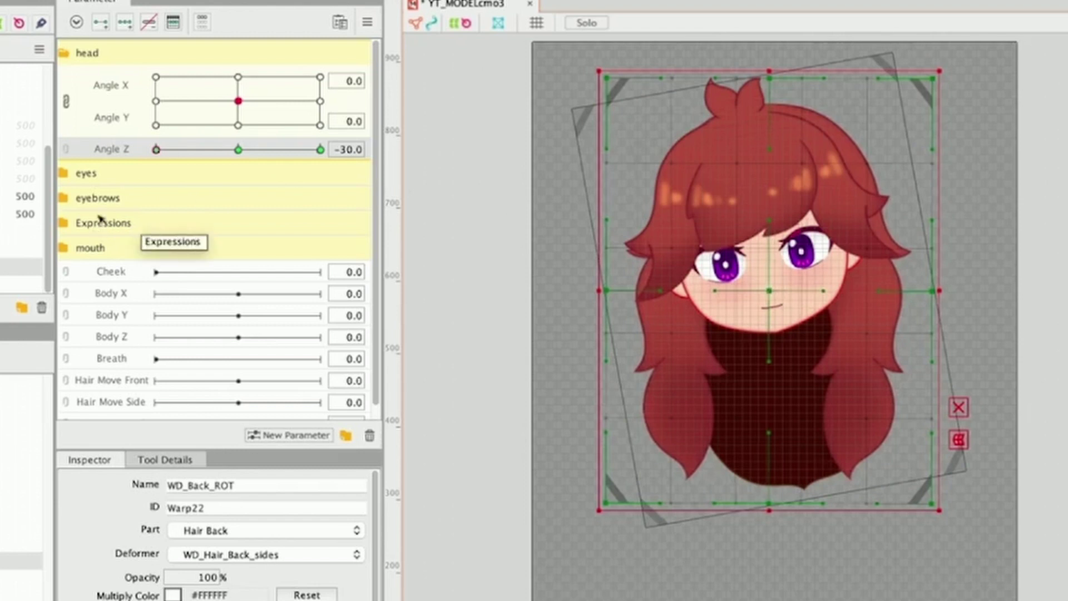
pyautogui.moveTo(156, 149)
pyautogui.mouseDown()
pyautogui.moveTo(241, 149)
pyautogui.moveTo(155, 151)
pyautogui.mouseUp()
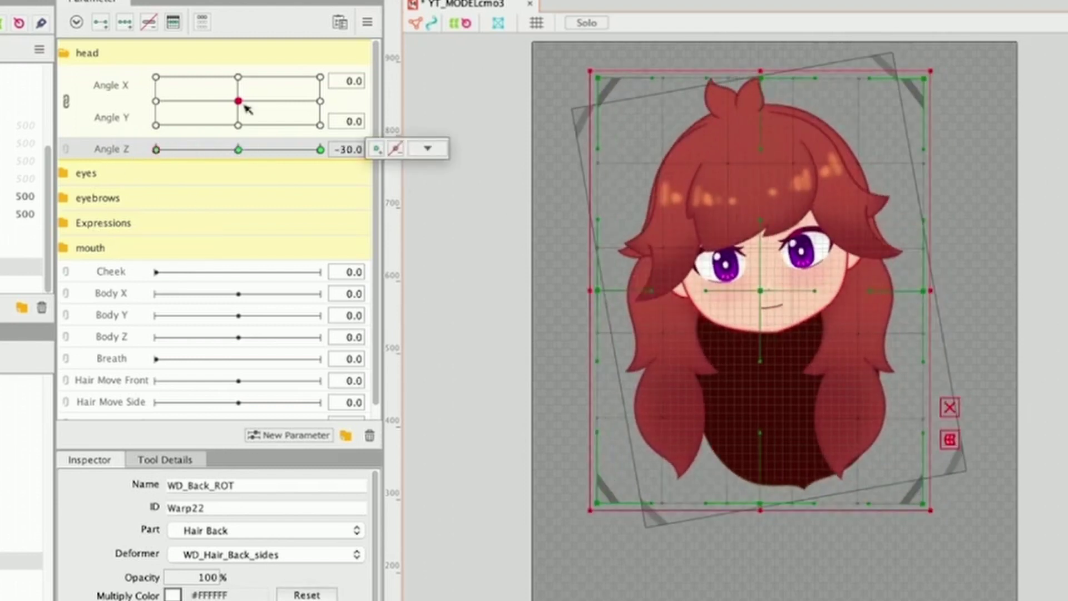
# Preview the back side hair by varying the head angles, and return Angle Z to 0.
pyautogui.moveTo(246, 109); pyautogui.dragTo(165, 109)
pyautogui.moveTo(177, 64); pyautogui.dragTo(276, 51)
pyautogui.moveTo(205, 105); pyautogui.dragTo(233, 106)
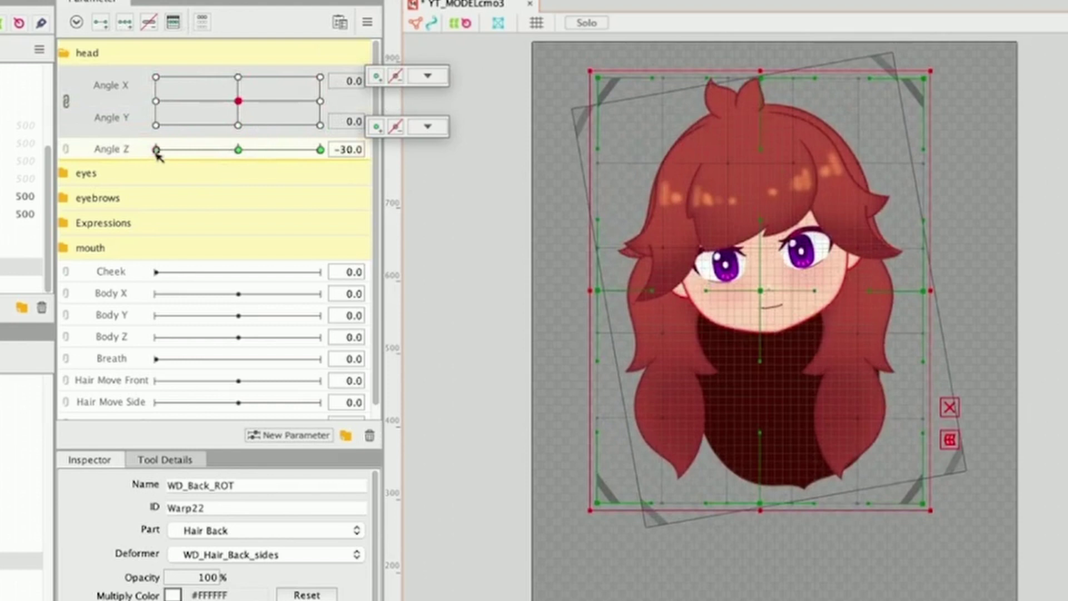
pyautogui.moveTo(156, 152); pyautogui.dragTo(234, 144)
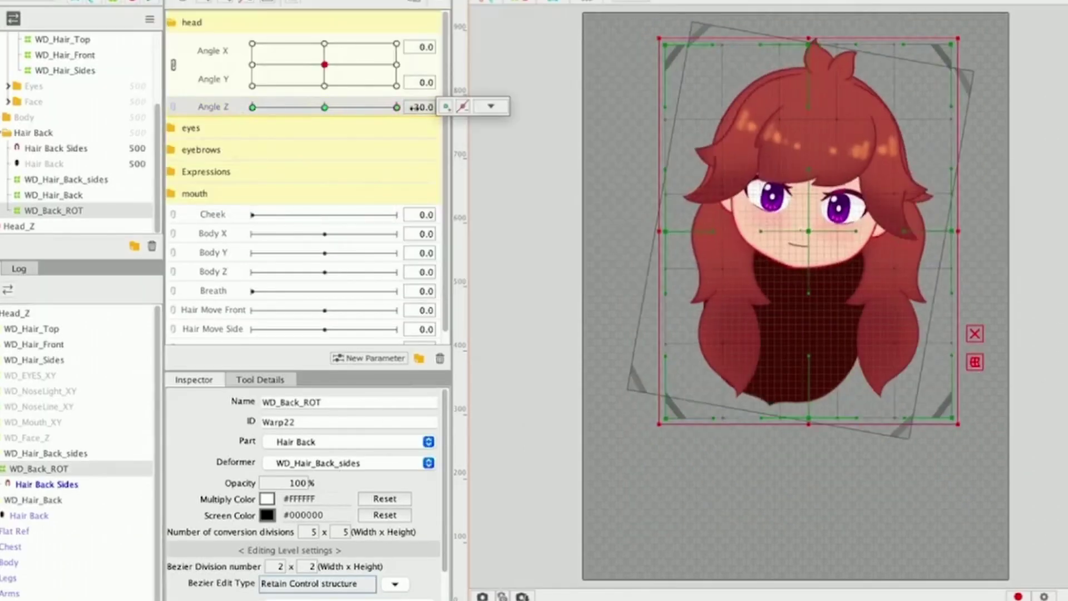
# Select the Hair Back mesh and create a parent warp deformer named WD_Back_Rot2 in the Hair Back part.
pyautogui.click(44, 164)
pyautogui.doubleClick(679, 331)
pyautogui.write('WD_')
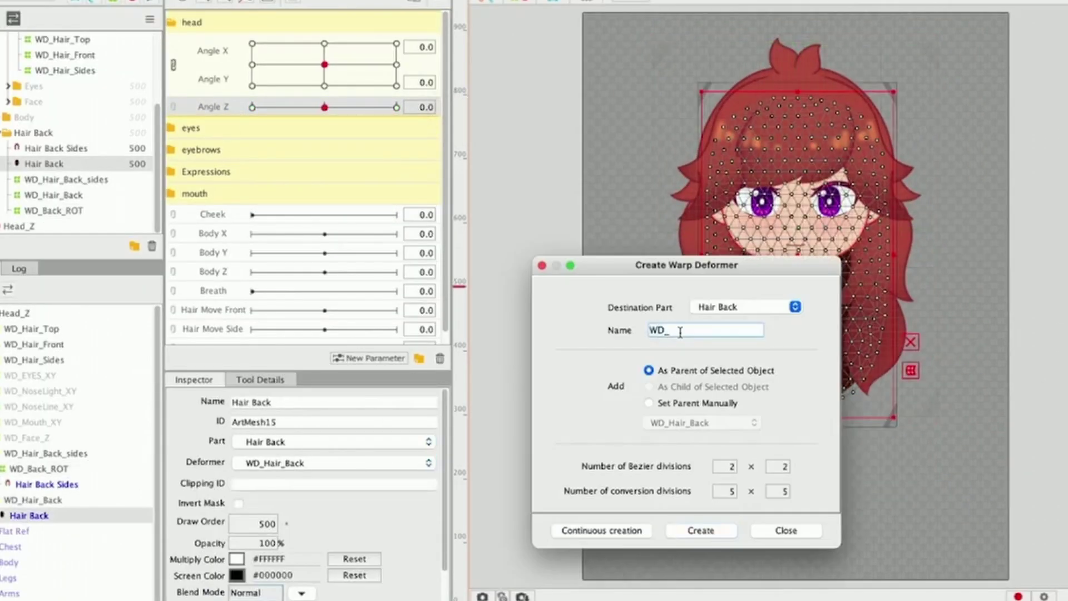
pyautogui.write('Back_Rot2')
pyautogui.press('Return')
# Key WD_Back_Rot2 on Angle Z and rotate it upright at Angle Z -30.
pyautogui.click(252, 106)
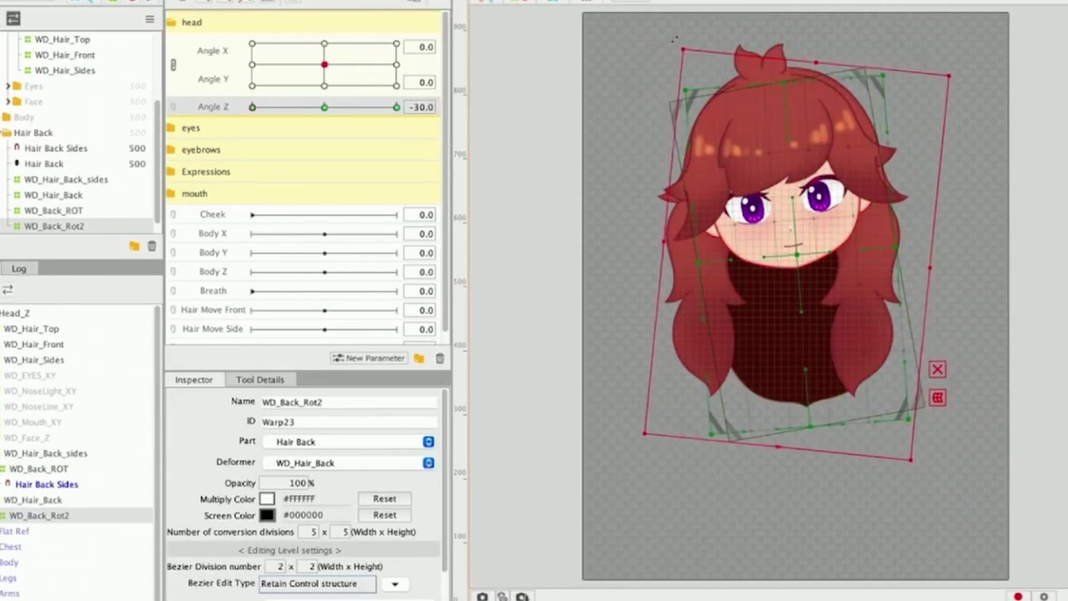
pyautogui.click(617, 233)
pyautogui.moveTo(252, 107)
pyautogui.mouseDown()
pyautogui.moveTo(325, 108)
pyautogui.moveTo(252, 107)
pyautogui.mouseUp()
# Reflect the Angle Z motion of WD_Back_Rot2 to the opposite head tilt and return Angle Z to 0.
pyautogui.click(26, 516)
pyautogui.click(534, 183)
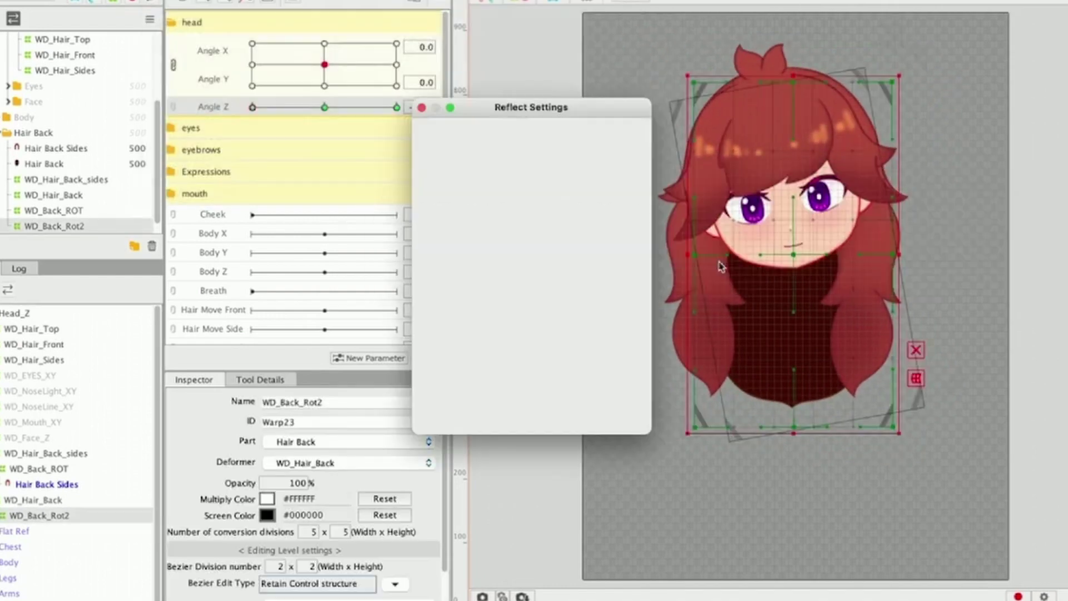
pyautogui.press('Return')
pyautogui.click(617, 234)
pyautogui.click(324, 107)
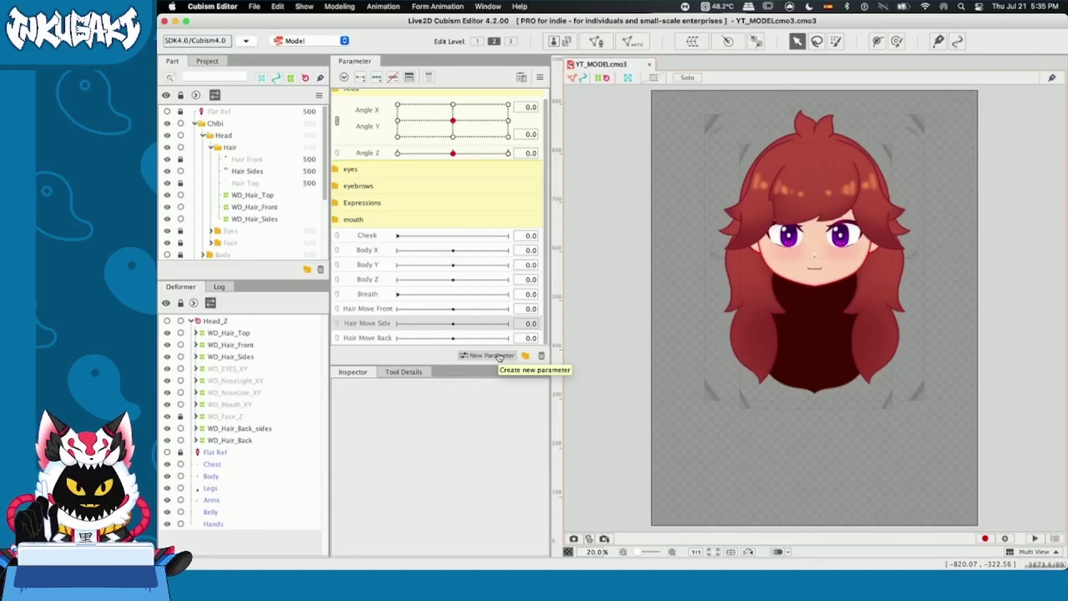
# Preview the head tilt at Angle Z 30, return it to 0, and look through the parameter list.
pyautogui.click(508, 153)
pyautogui.click(453, 153)
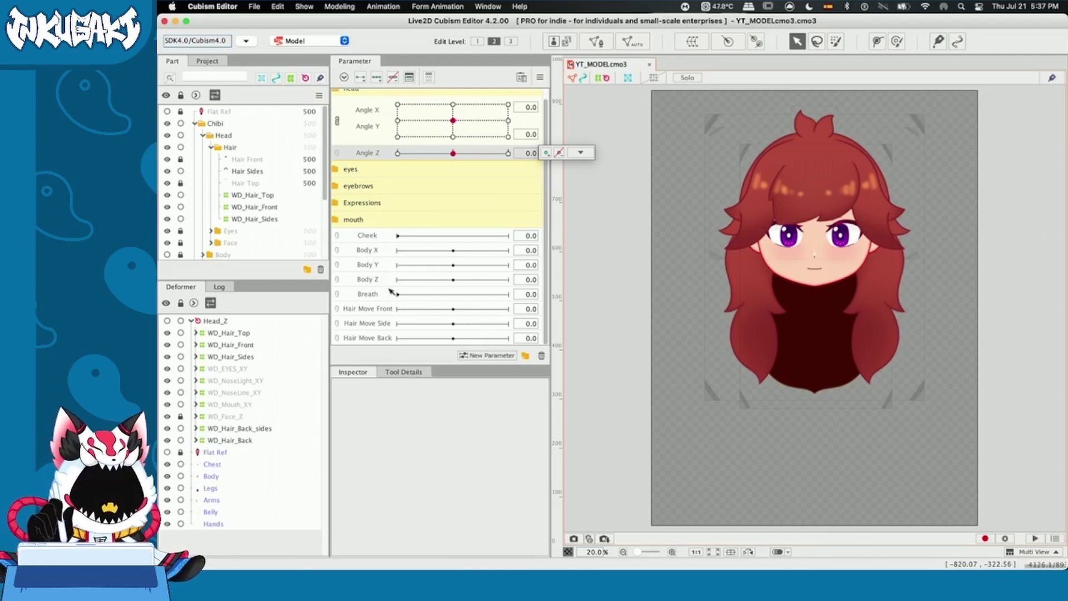
pyautogui.scroll(1, 391, 290)
pyautogui.scroll(-1, 391, 291)
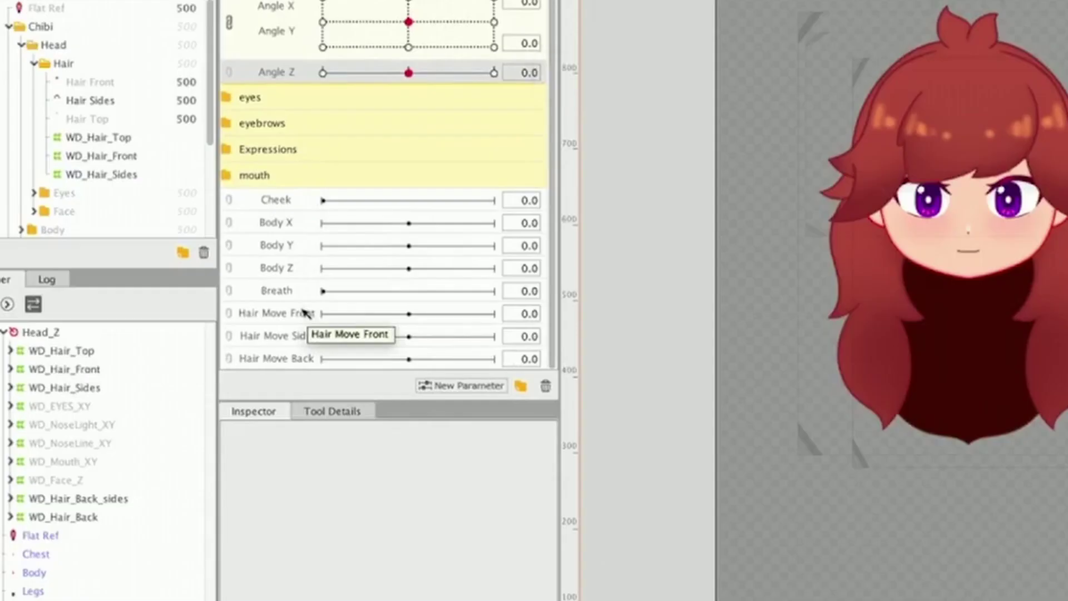
# Create a new parameter named Hair move top with a minimum of -1, a default of 0 and a maximum of 1.
pyautogui.click(386, 308)
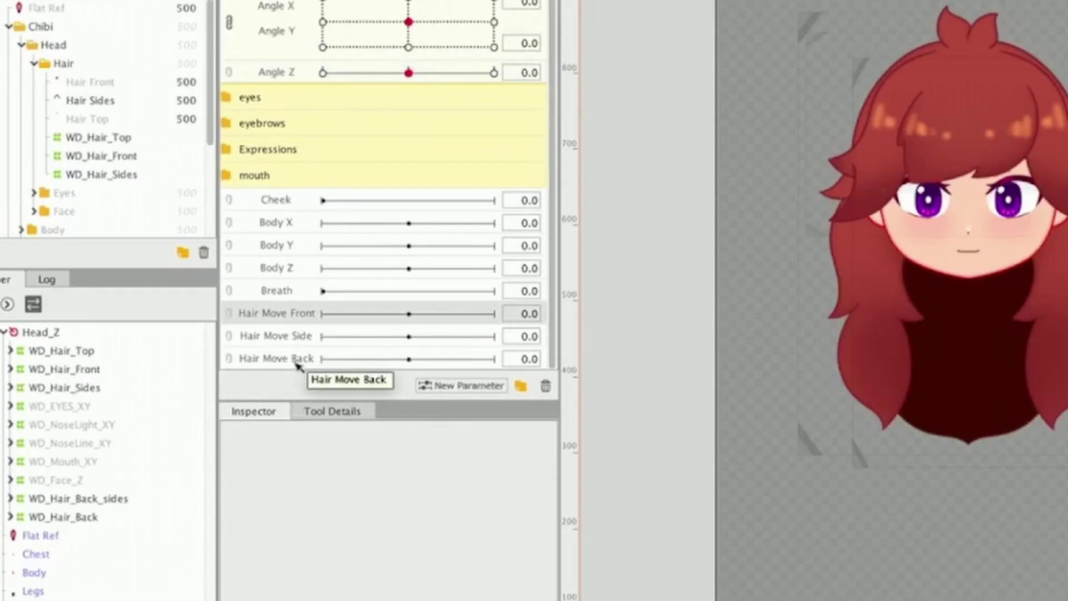
pyautogui.keyDown('shift'); pyautogui.click(296, 364); pyautogui.keyUp('shift')
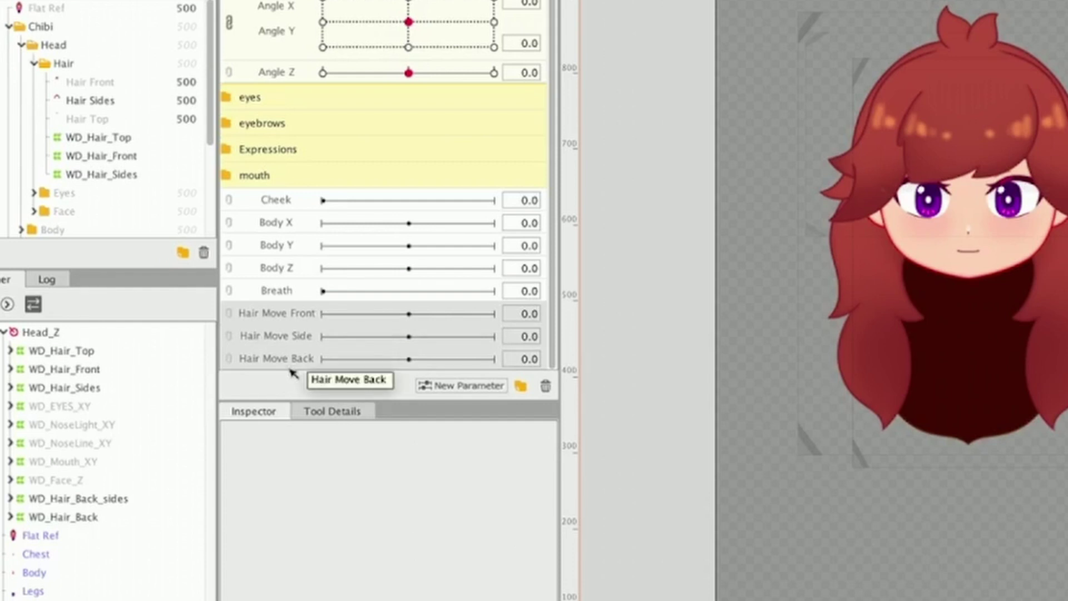
pyautogui.click(429, 386)
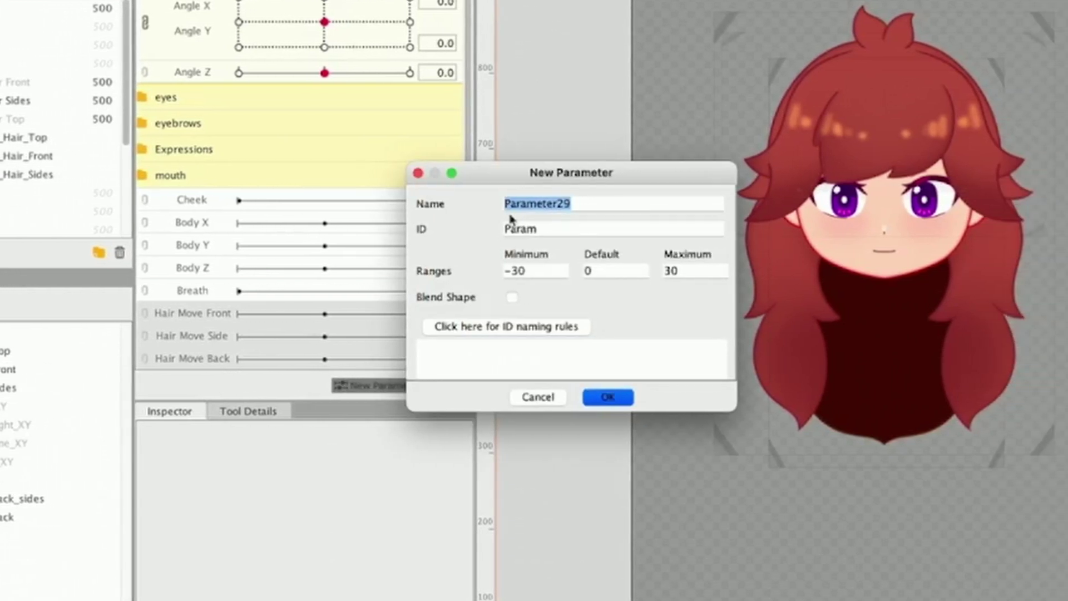
pyautogui.write('Hair move top')
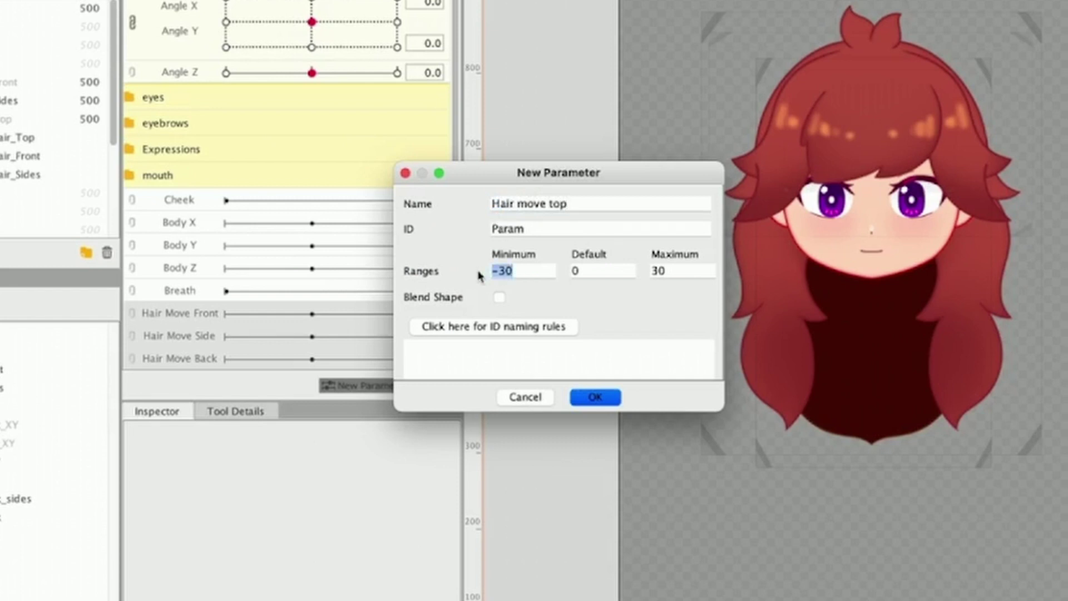
pyautogui.write('-1')
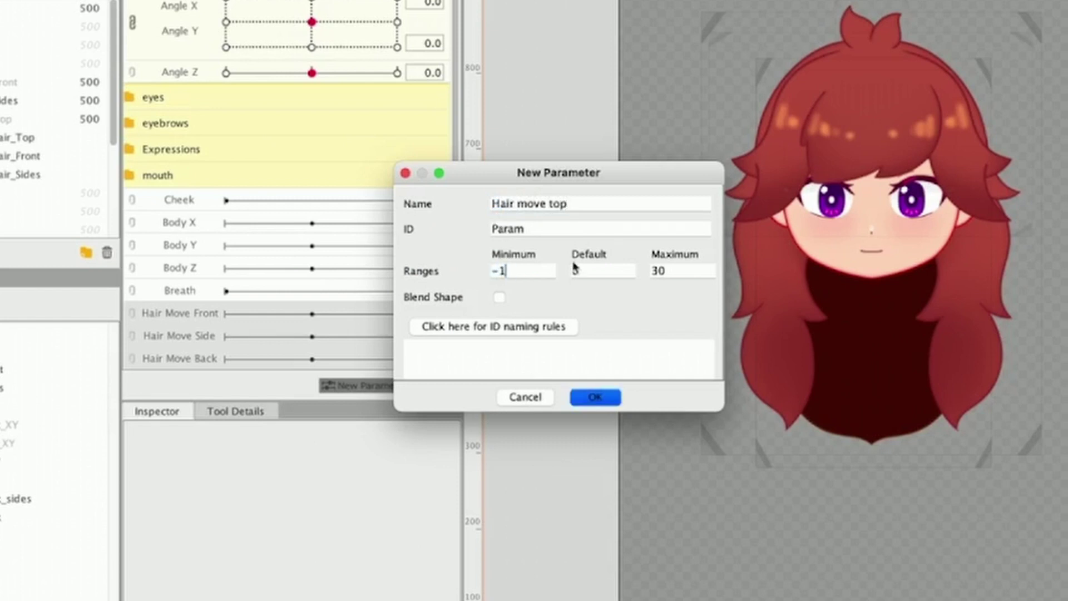
pyautogui.doubleClick(676, 273)
pyautogui.write('1')
pyautogui.click(595, 396)
# Create a parameter folder named Hair below the mouth folder.
pyautogui.scroll(-1, 421, 335)
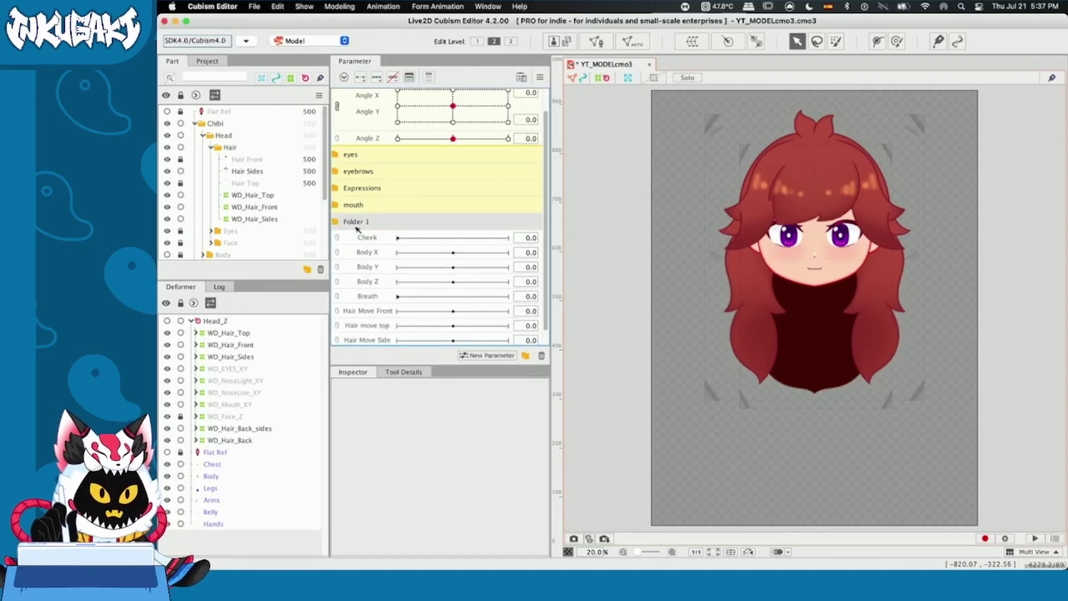
pyautogui.doubleClick(357, 223)
pyautogui.write('h')
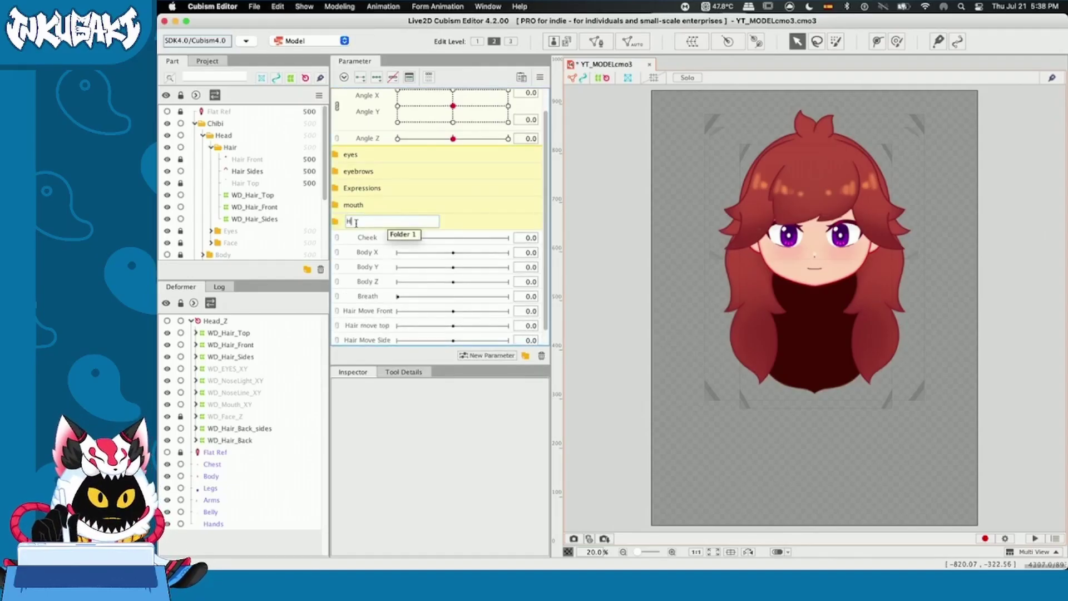
pyautogui.write('air')
pyautogui.press('Return')
# Move the Hair Move Front, Hair move top and Hair Move Side parameters into the Hair folder.
pyautogui.click(367, 311)
pyautogui.keyDown('shift'); pyautogui.click(361, 338); pyautogui.keyUp('shift')
pyautogui.moveTo(362, 338); pyautogui.dragTo(353, 221)
pyautogui.click(336, 247)
pyautogui.click(367, 292)
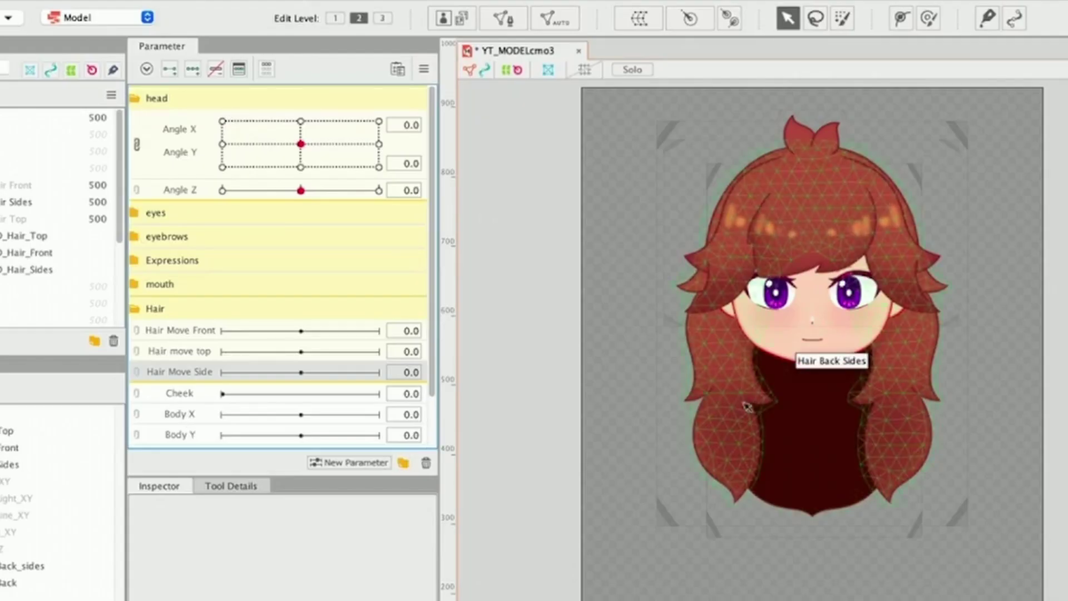
# Draw a vertical five-point deform path down the middle of the Hair Back Sides mesh, then test-bend its lower end and undo the bend.
pyautogui.click(747, 407)
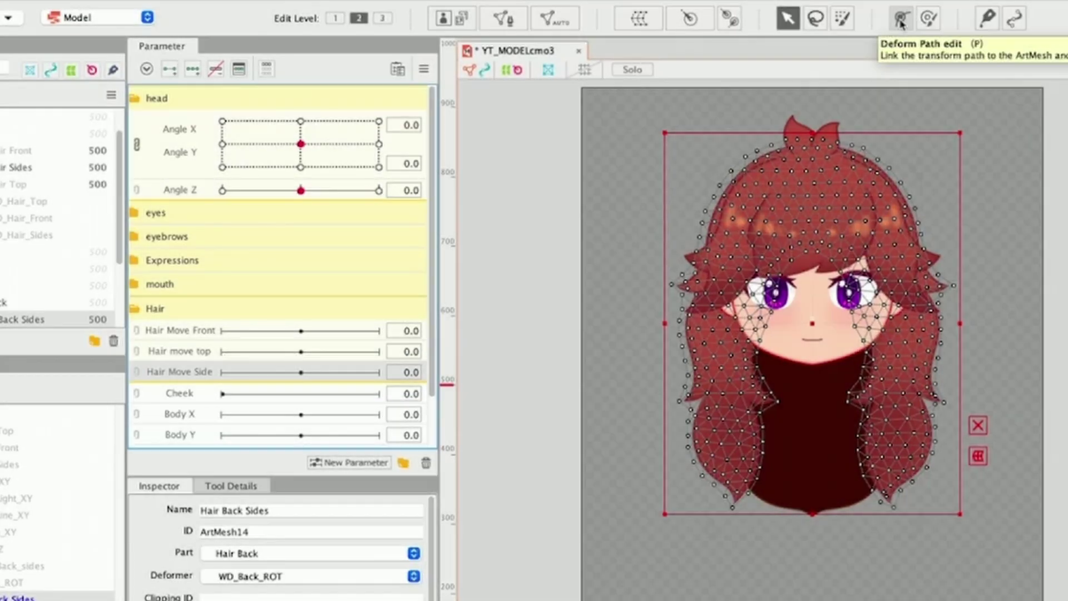
pyautogui.click(901, 19)
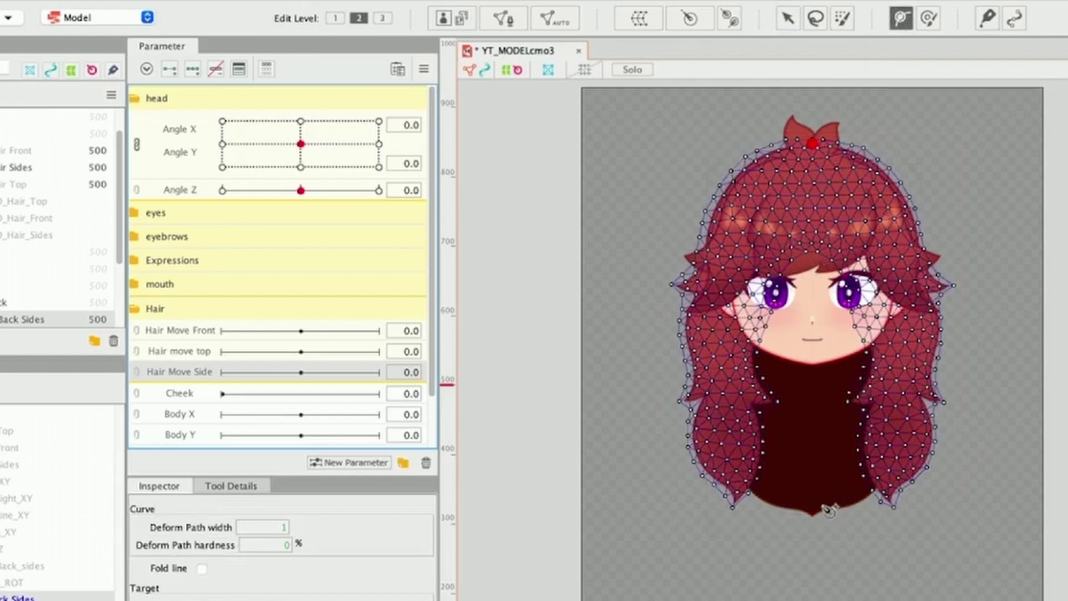
pyautogui.click(814, 535)
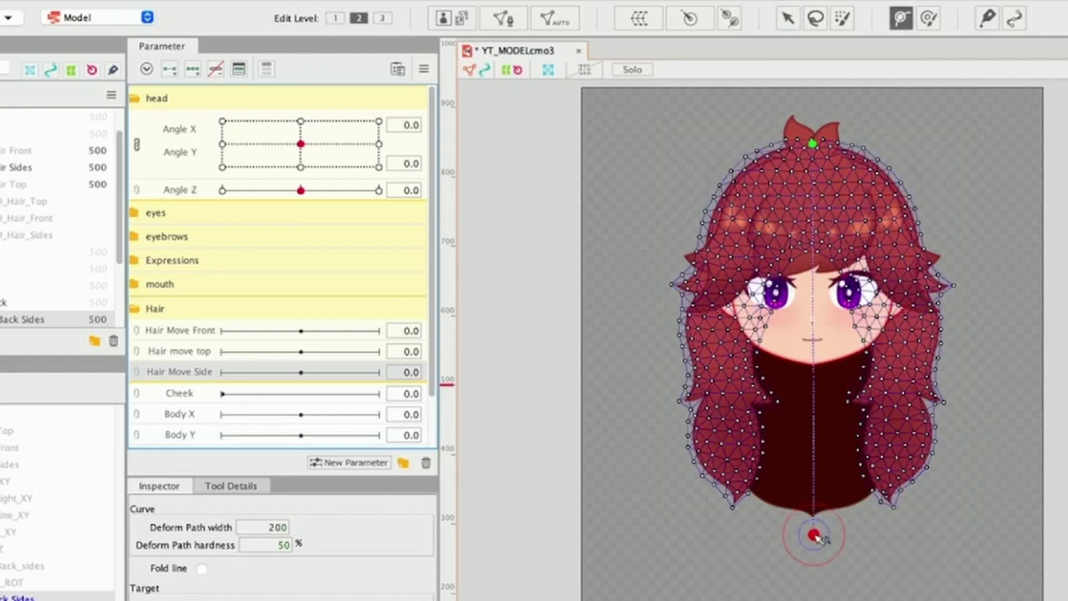
pyautogui.click(813, 334)
pyautogui.click(813, 223)
pyautogui.click(813, 442)
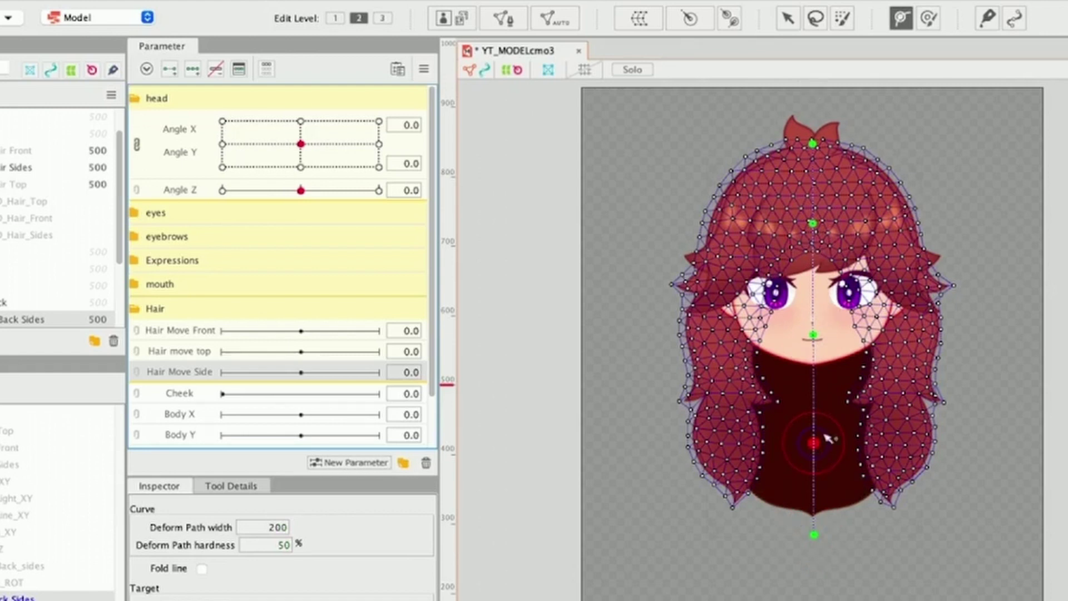
pyautogui.press('v')
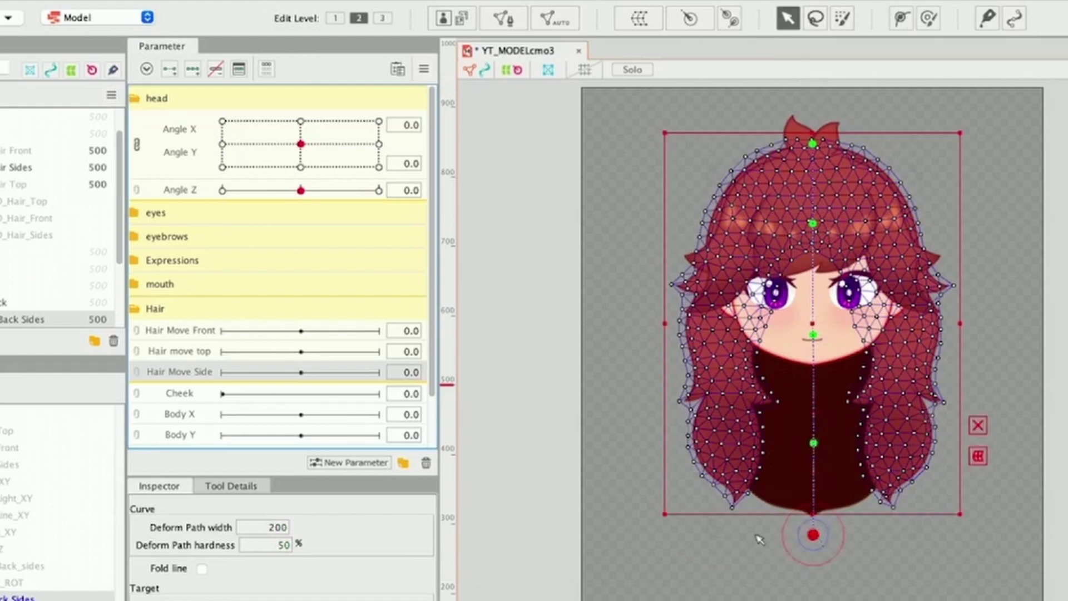
pyautogui.moveTo(813, 534); pyautogui.dragTo(871, 486)
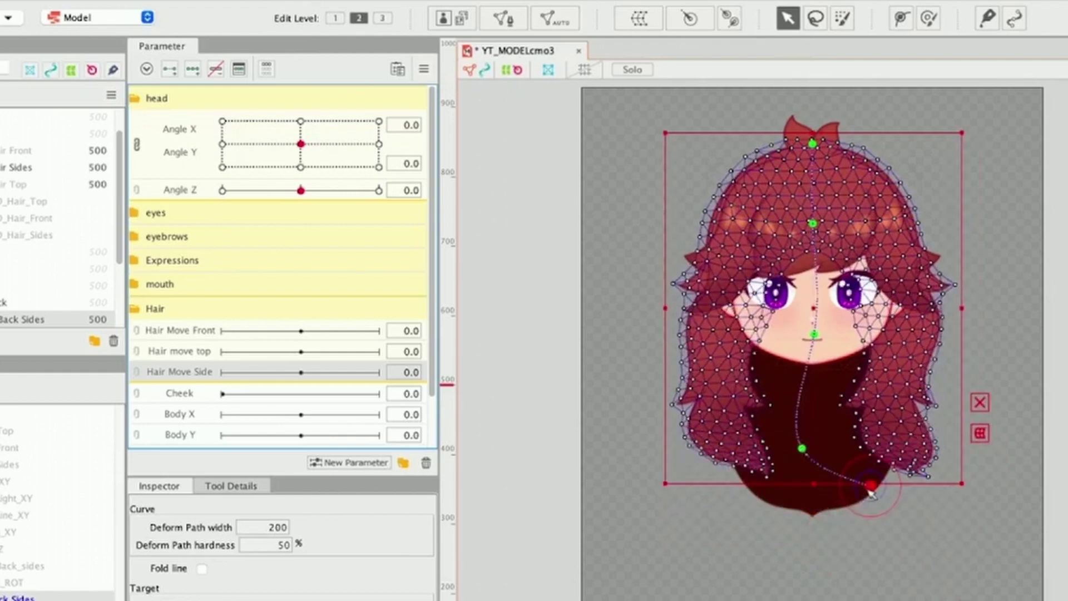
pyautogui.press('super+z')
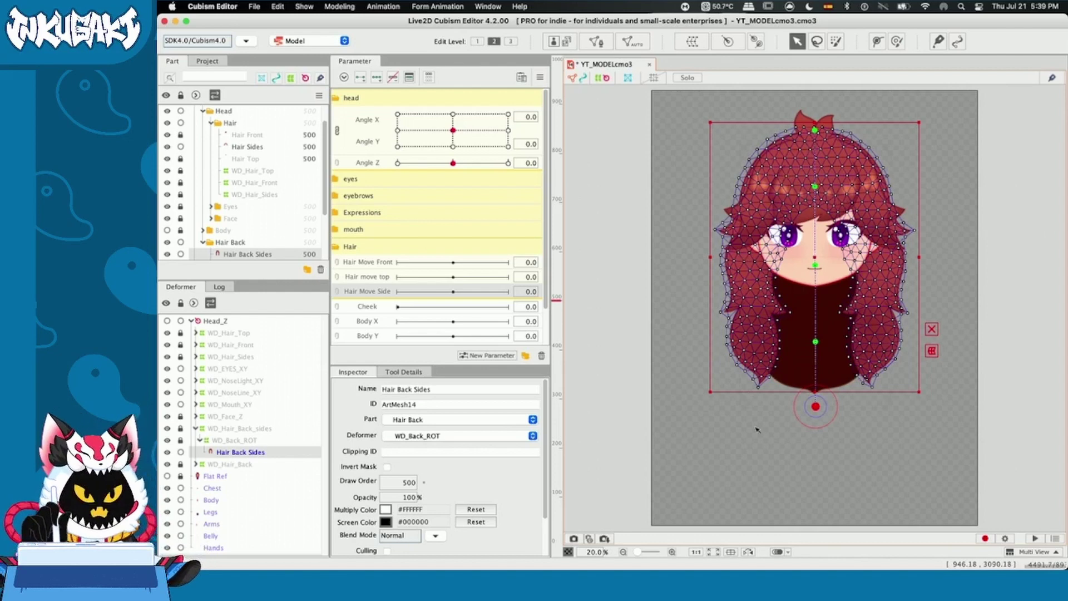
# Reselect the Hair Back Sides mesh and add three keyforms to it on Hair Move Back.
pyautogui.click(626, 320)
pyautogui.click(742, 303)
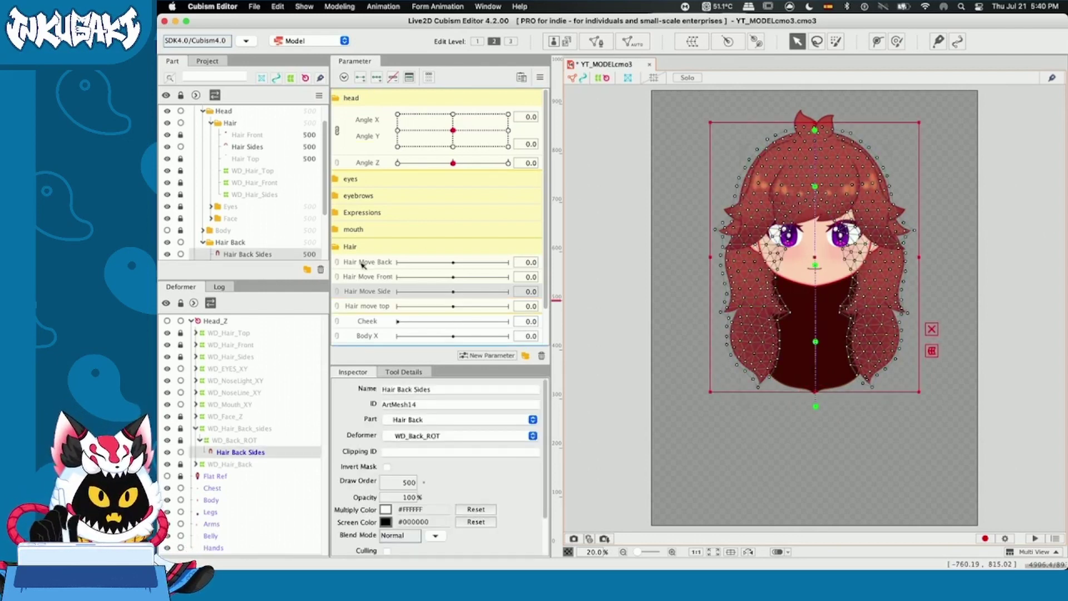
pyautogui.click(362, 265)
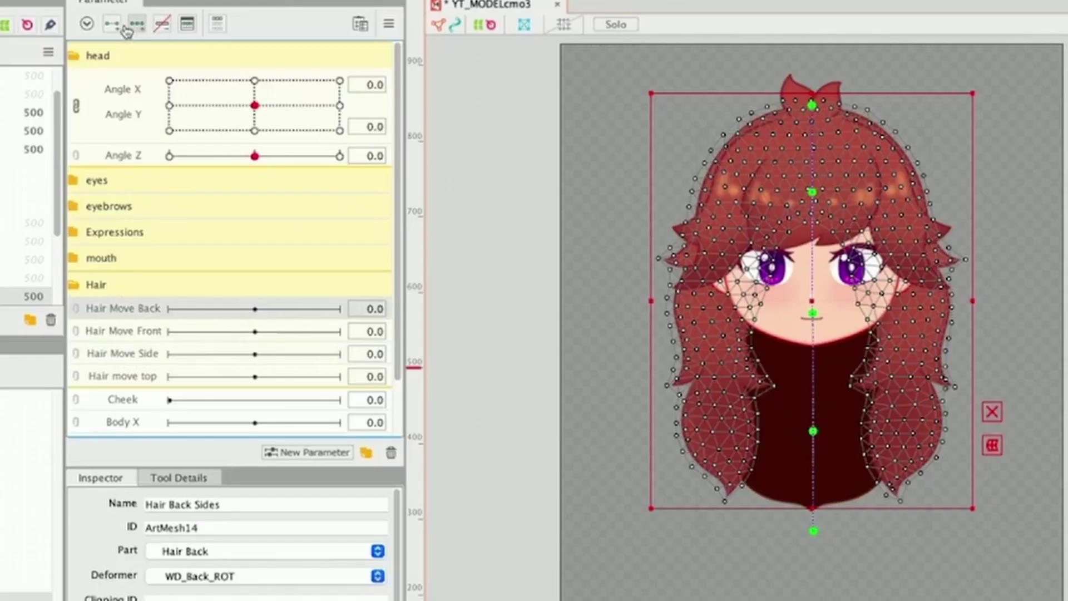
pyautogui.click(377, 77)
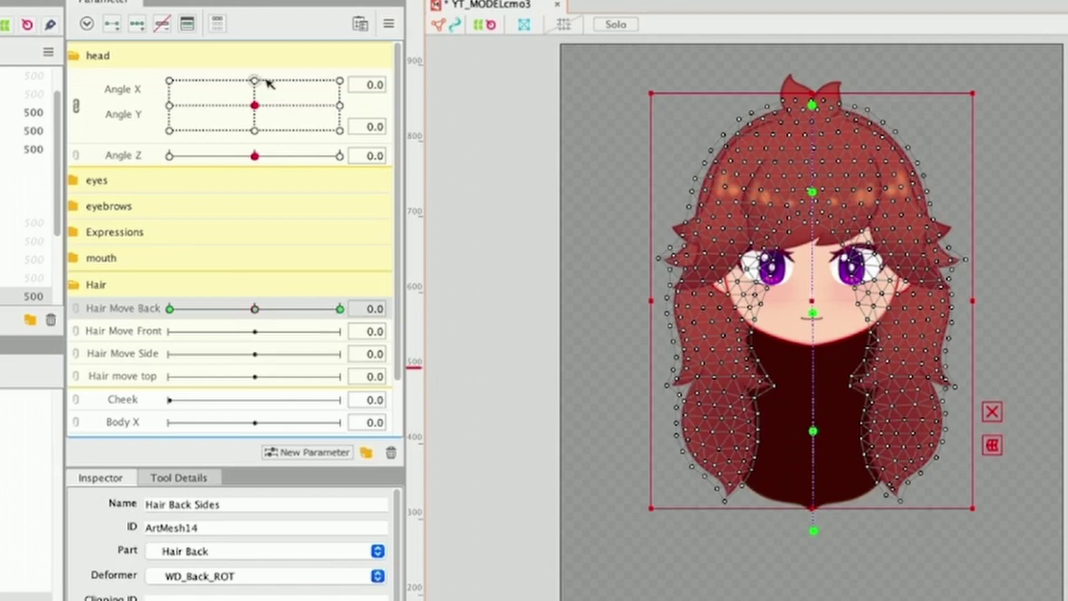
# Preview the head at Angle X -30, return it to 0 and reselect the Hair Back Sides mesh.
pyautogui.moveTo(254, 105); pyautogui.dragTo(169, 105)
pyautogui.click(576, 347)
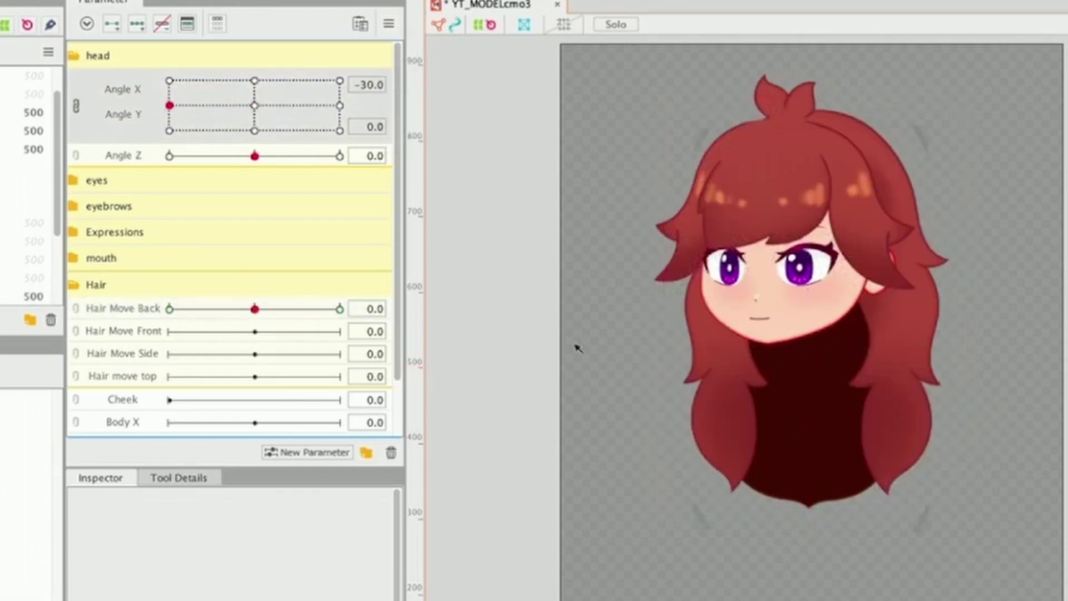
pyautogui.click(254, 105)
pyautogui.click(717, 412)
pyautogui.click(690, 380)
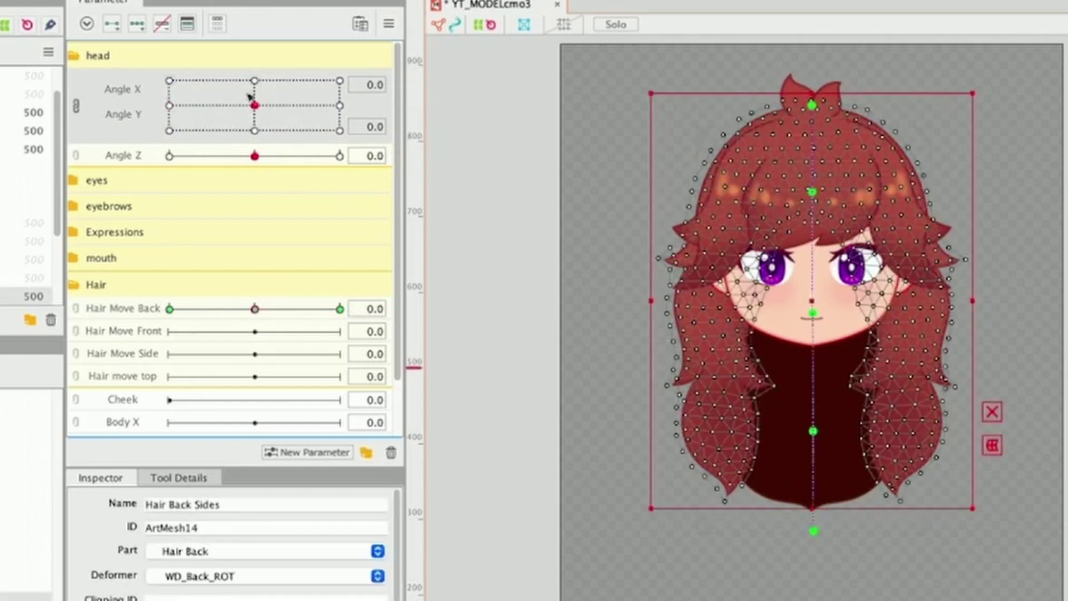
# With Angle X at -30 and Hair Move Back at -1, bend the lower deform path points of Hair Back Sides slightly away from the facing direction.
pyautogui.moveTo(259, 107); pyautogui.dragTo(170, 106)
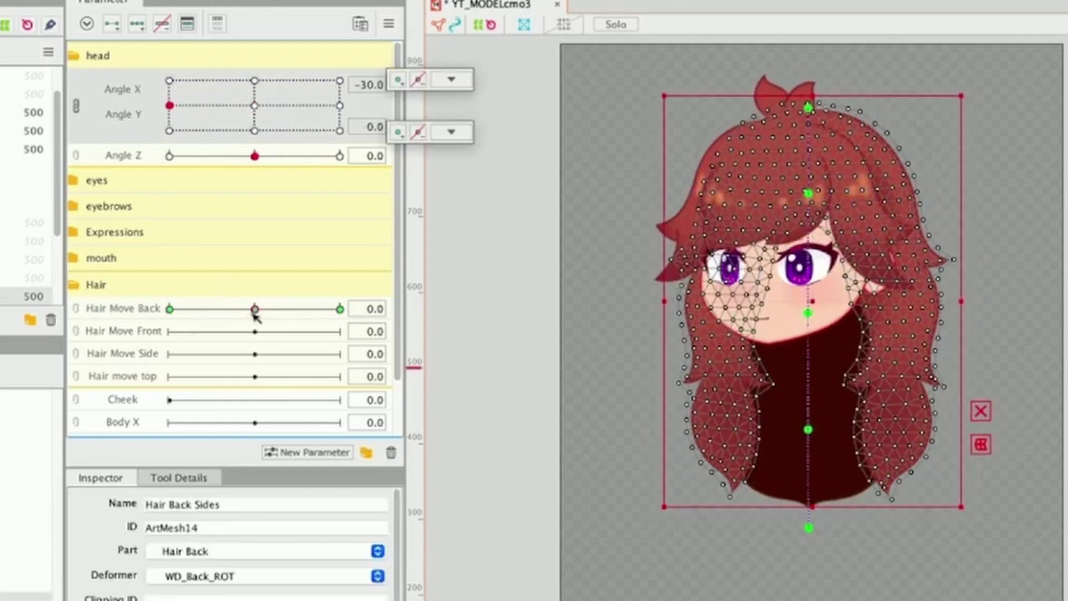
pyautogui.moveTo(255, 312); pyautogui.dragTo(170, 309)
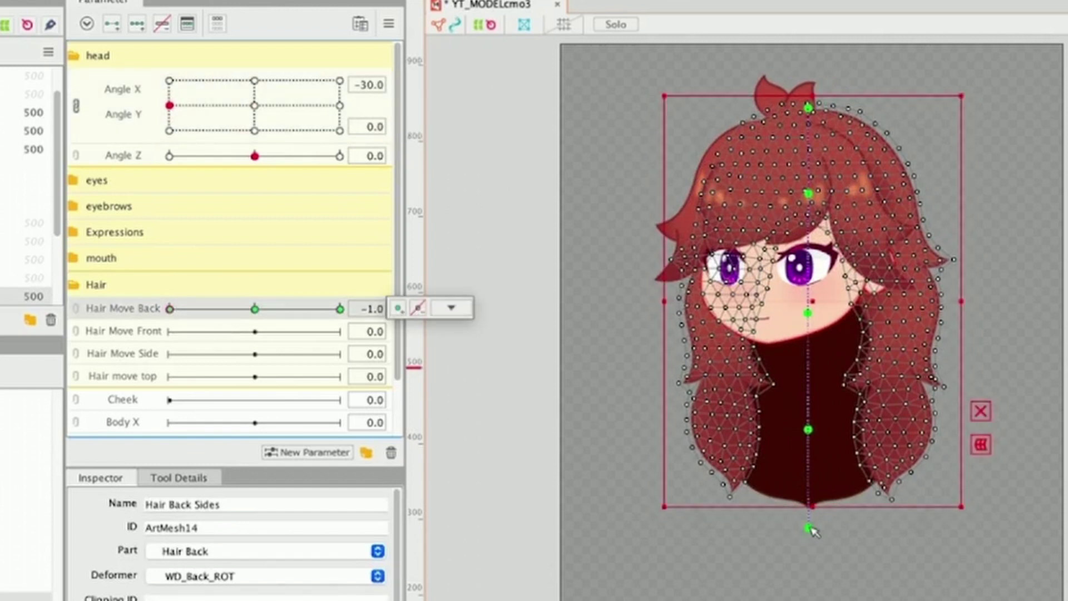
pyautogui.moveTo(809, 527); pyautogui.dragTo(838, 525)
pyautogui.moveTo(805, 429); pyautogui.dragTo(816, 431)
pyautogui.click(629, 423)
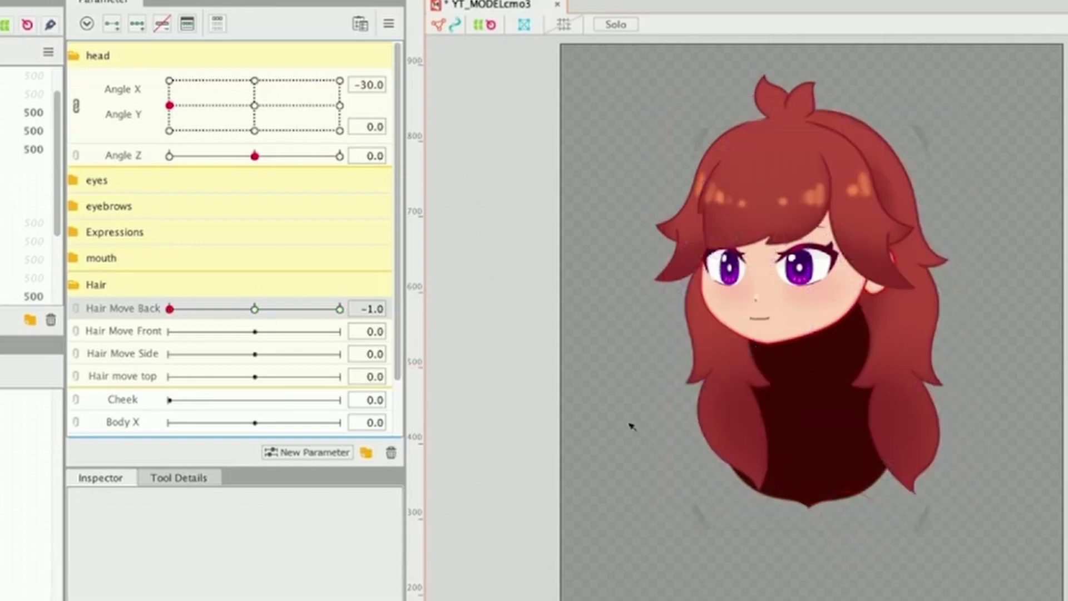
# Return Angle X to 0 and preview the back hair sway by sweeping Hair Move Back between -1 and 0.
pyautogui.click(255, 105)
pyautogui.moveTo(170, 309); pyautogui.dragTo(246, 309)
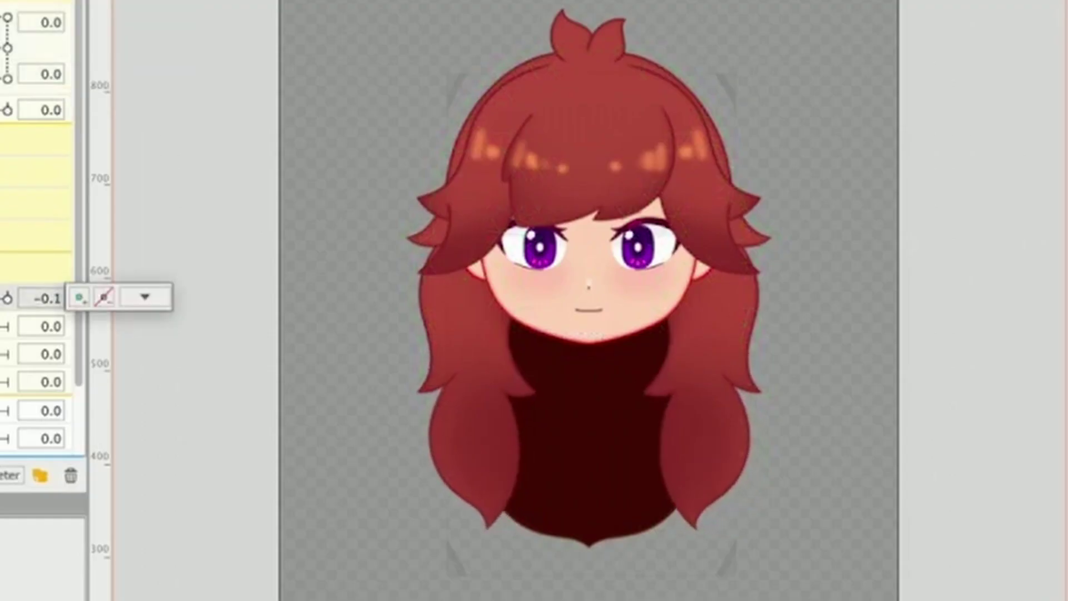
pyautogui.moveTo(1, 298); pyautogui.dragTo(0, 298)
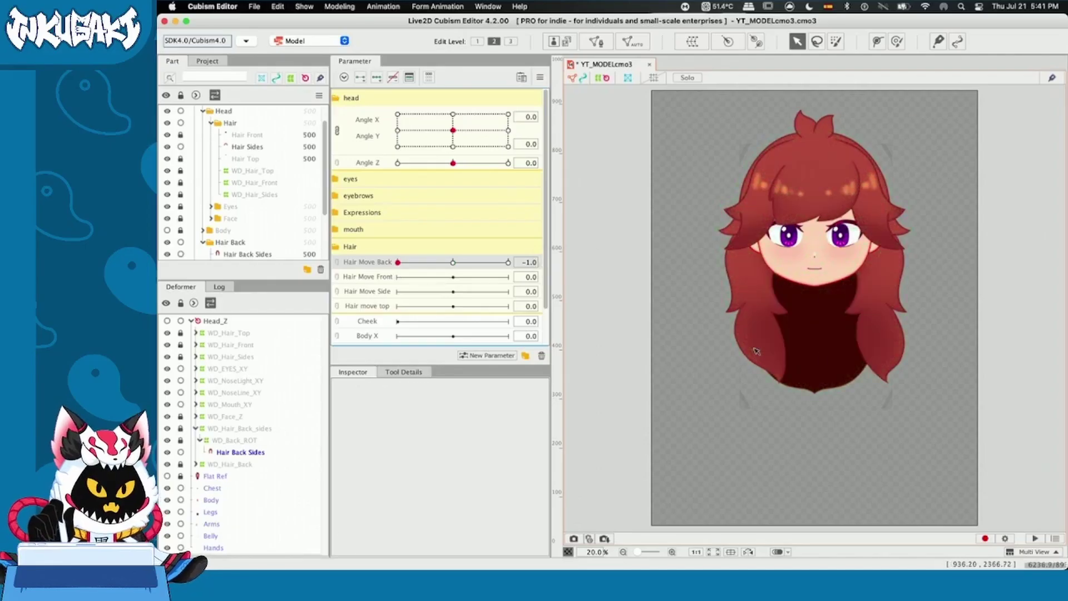
# Reflect the Hair Move Back -1 shape of Hair Back Sides to the opposite key and preview it at Hair Move Back 1.
pyautogui.click(476, 465)
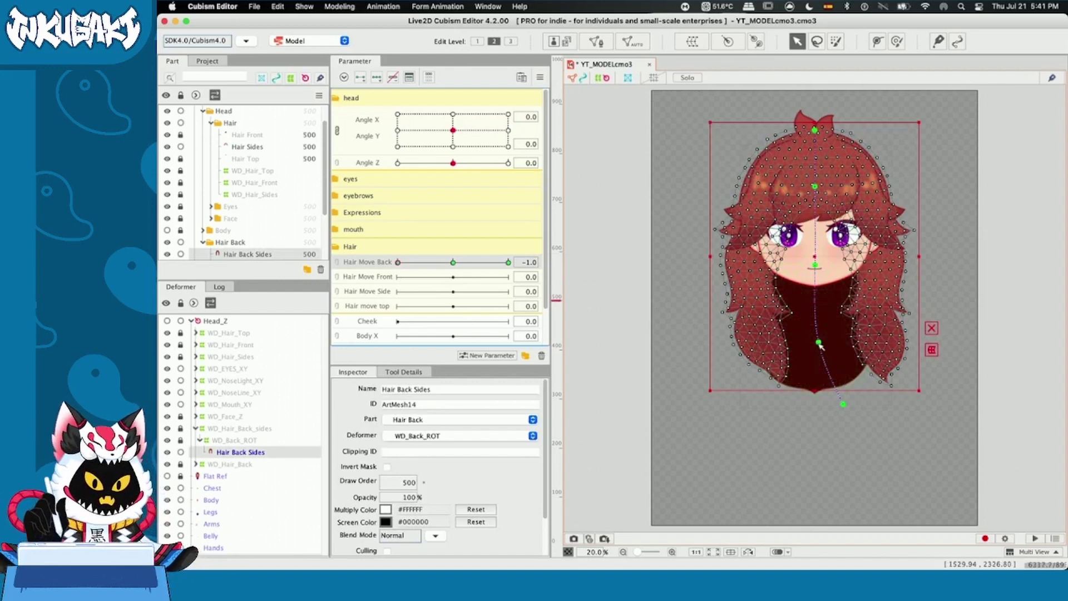
pyautogui.moveTo(397, 263); pyautogui.dragTo(449, 263)
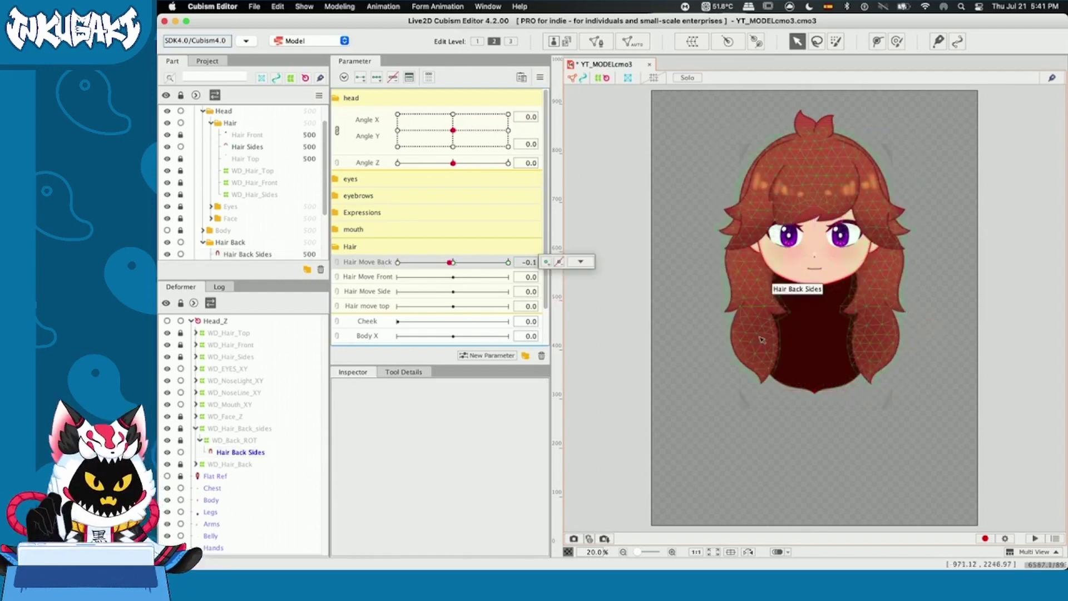
pyautogui.click(397, 264)
pyautogui.click(339, 6)
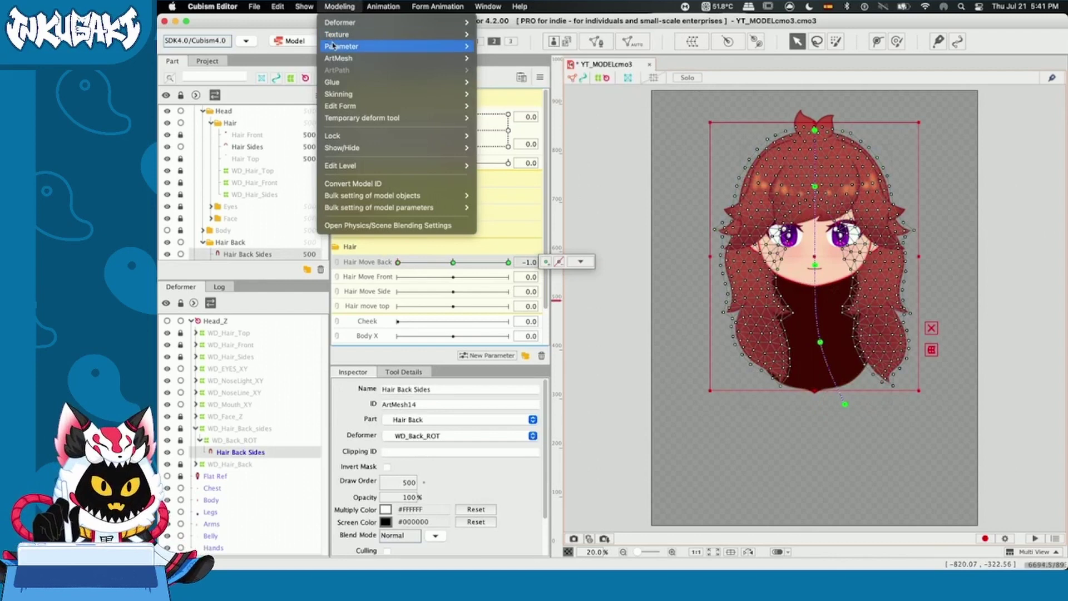
pyautogui.moveTo(341, 46)
pyautogui.click(504, 58)
pyautogui.press('Return')
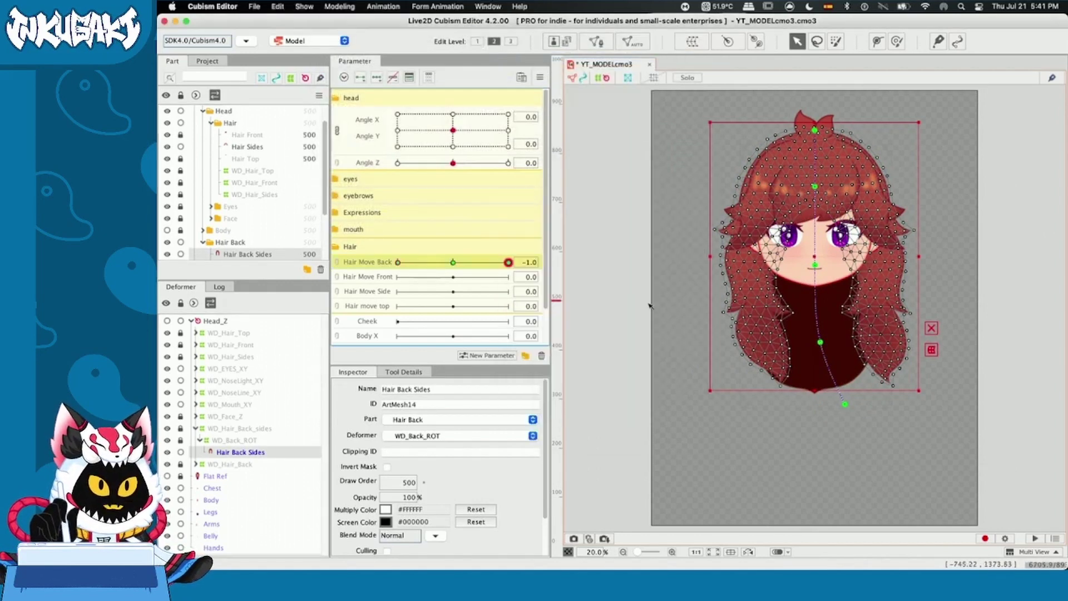
pyautogui.moveTo(398, 262); pyautogui.dragTo(531, 263)
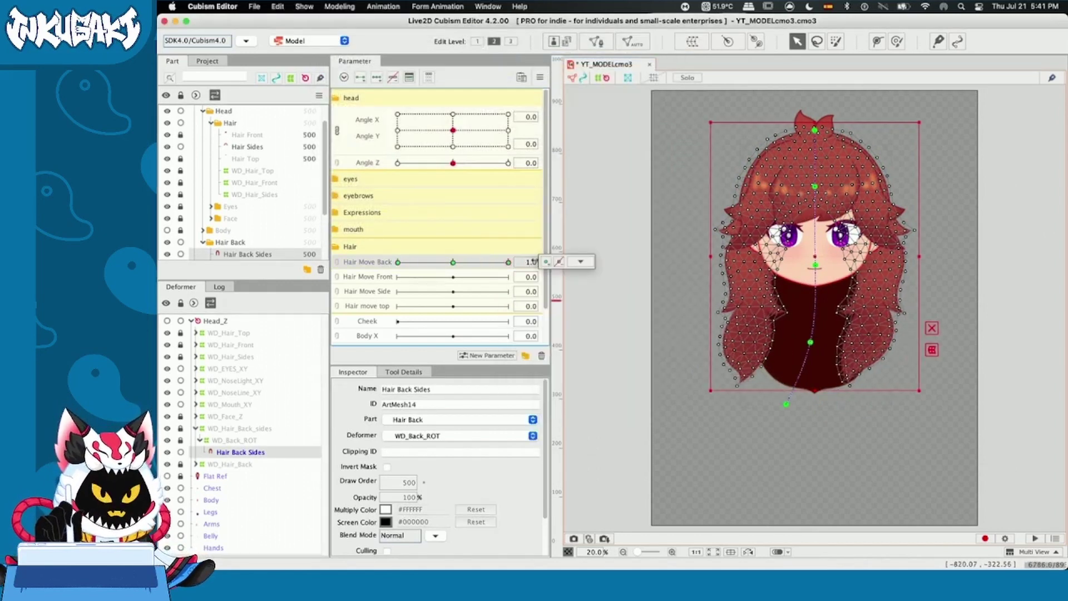
pyautogui.click(612, 322)
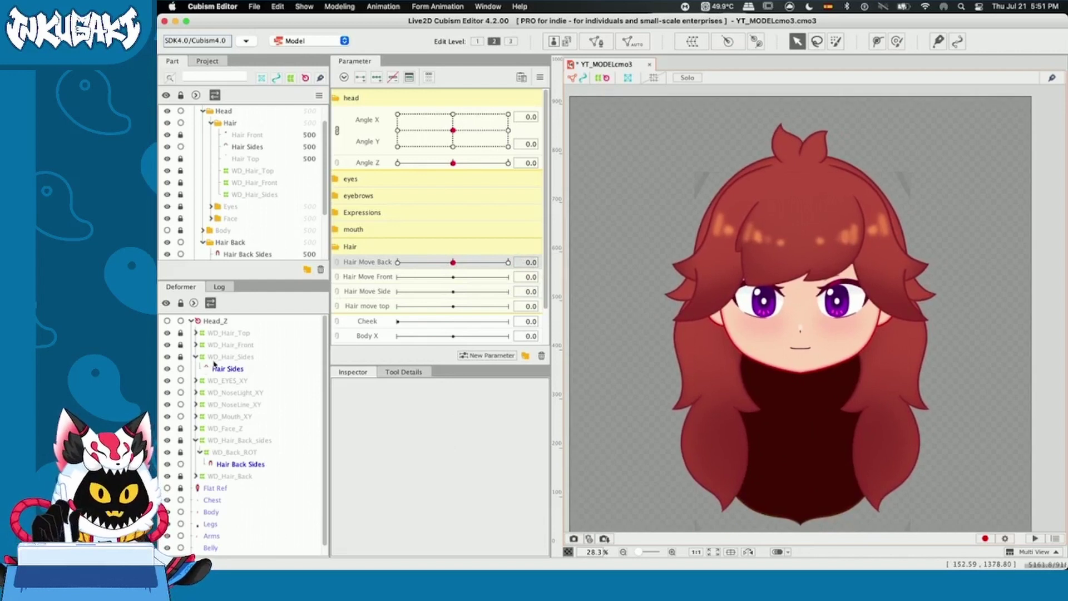
# Select the Hair Sides mesh and add three keyforms to it on Hair Move Side.
pyautogui.click(220, 369)
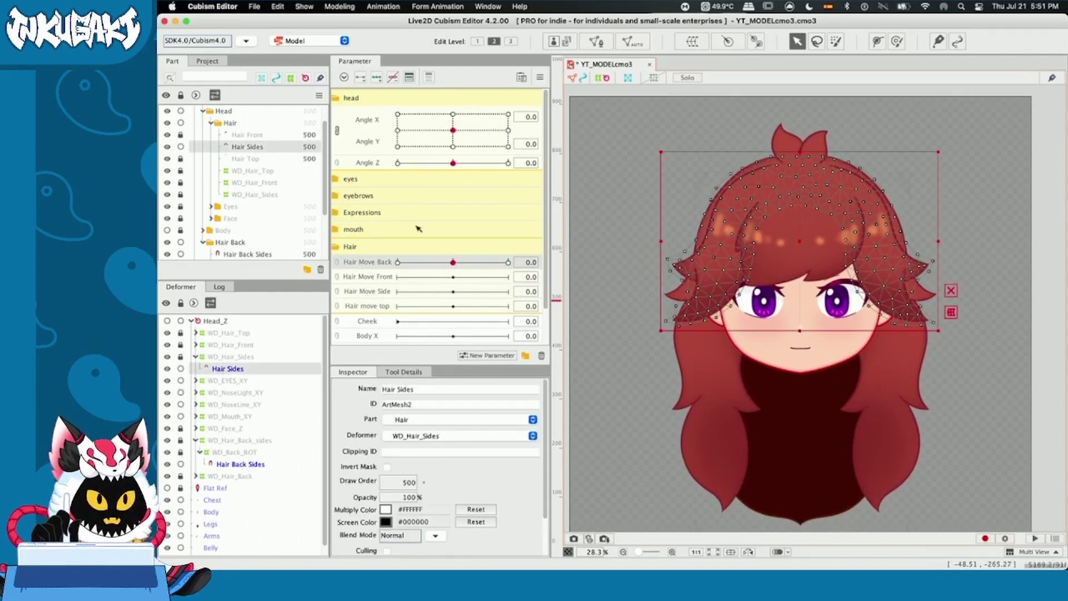
pyautogui.click(371, 292)
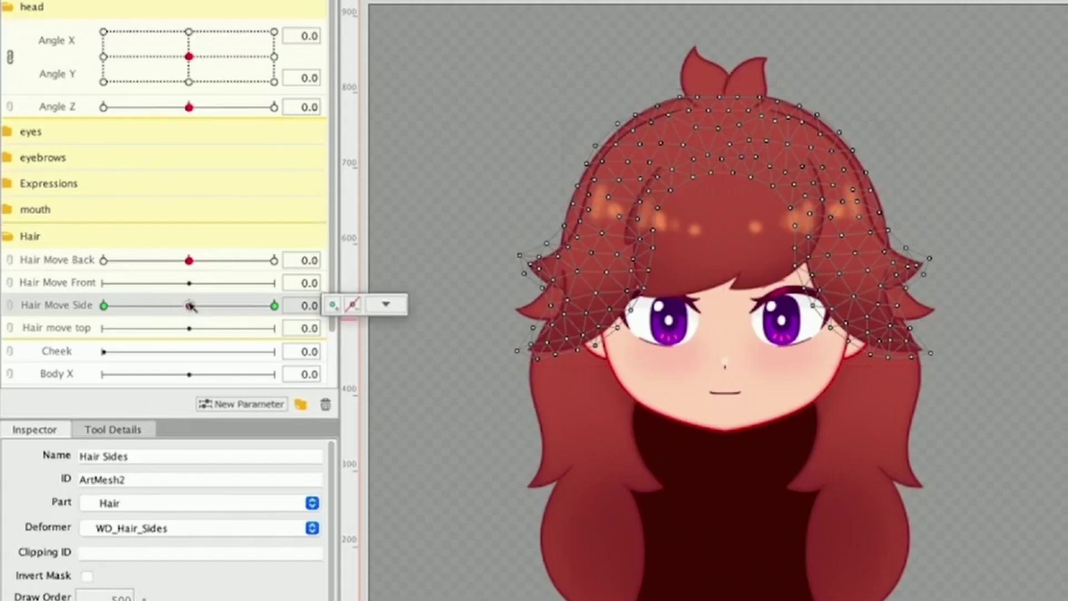
pyautogui.moveTo(450, 290); pyautogui.dragTo(394, 291)
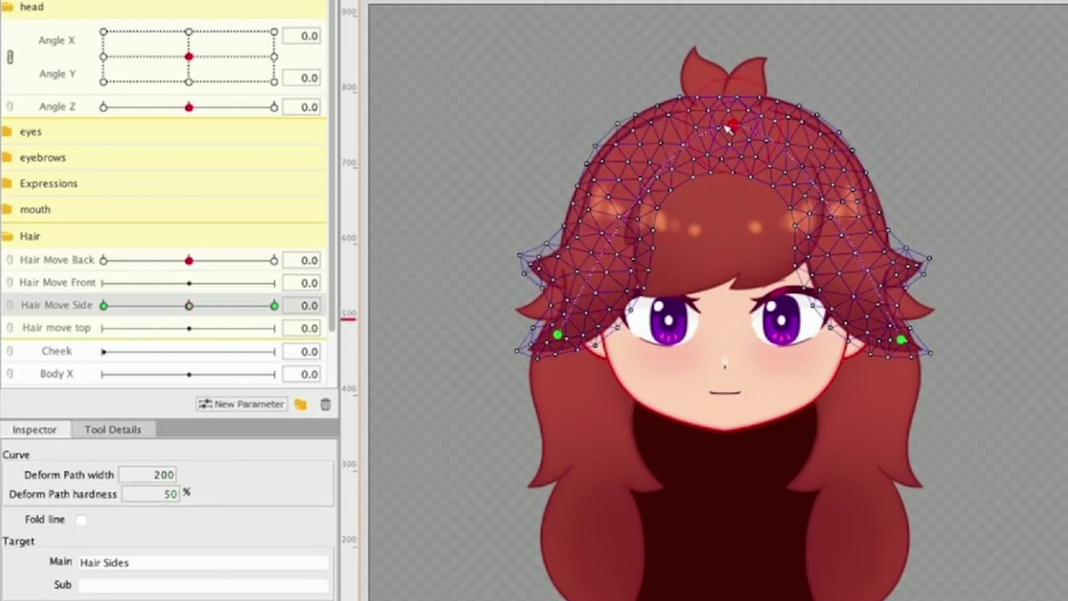
# Add four intermediate points to the Hair Sides deform path, two along each side strand between the crown and the tips.
pyautogui.click(627, 165)
pyautogui.click(820, 164)
pyautogui.click(855, 266)
pyautogui.click(597, 278)
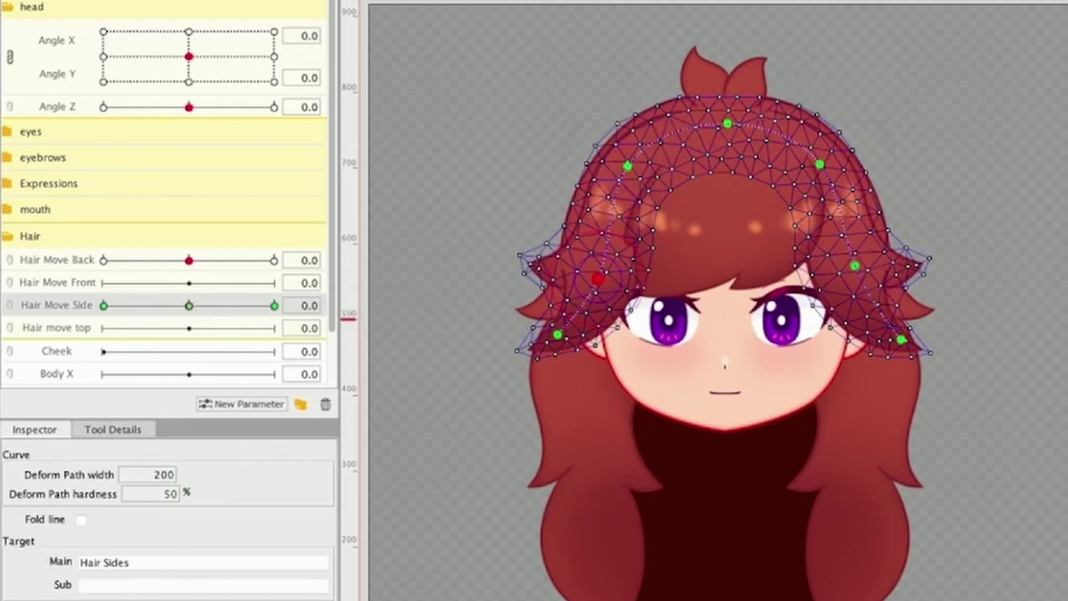
# At Hair Move Side -1, pull the Hair Sides path tips slightly outward and its middle points inward, and preview the sway.
pyautogui.moveTo(190, 306); pyautogui.dragTo(103, 306)
pyautogui.click(558, 334)
pyautogui.keyDown('shift'); pyautogui.click(902, 340); pyautogui.keyUp('shift')
pyautogui.moveTo(904, 341); pyautogui.dragTo(912, 340)
pyautogui.click(855, 266)
pyautogui.keyDown('shift'); pyautogui.click(598, 279); pyautogui.keyUp('shift')
pyautogui.click(549, 334)
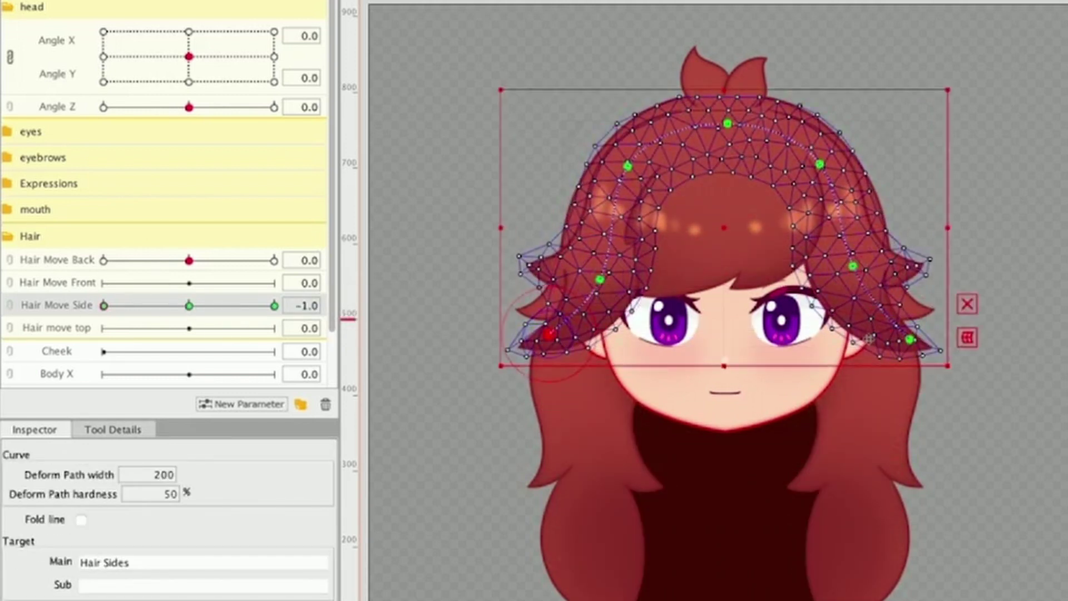
pyautogui.keyDown('shift'); pyautogui.click(910, 339); pyautogui.keyUp('shift')
pyautogui.click(745, 336)
pyautogui.click(549, 335)
pyautogui.keyDown('shift'); pyautogui.click(910, 339); pyautogui.keyUp('shift')
pyautogui.click(445, 222)
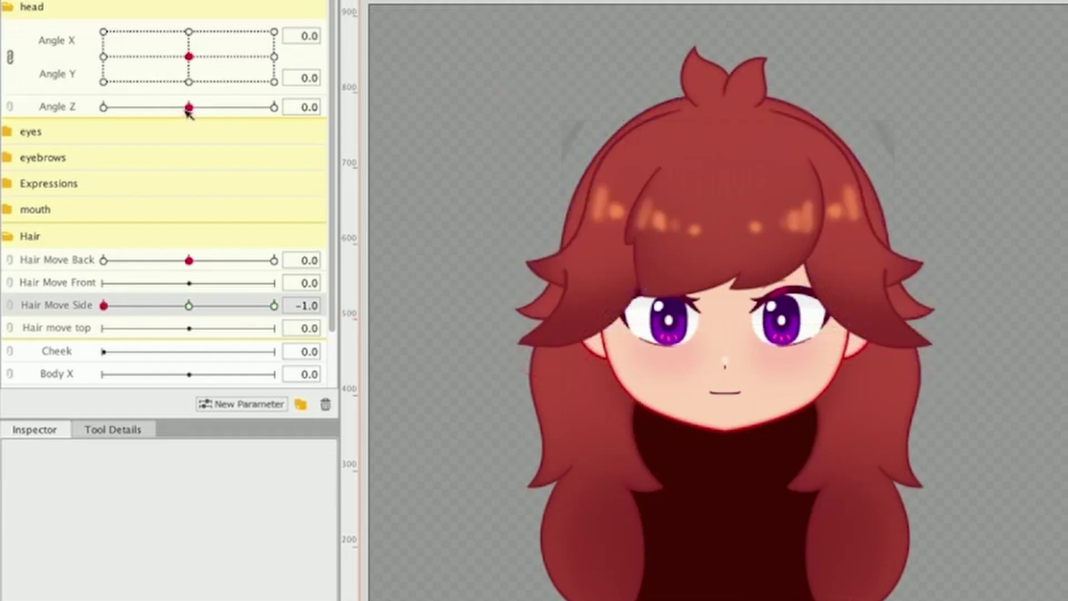
pyautogui.moveTo(105, 305); pyautogui.dragTo(230, 308)
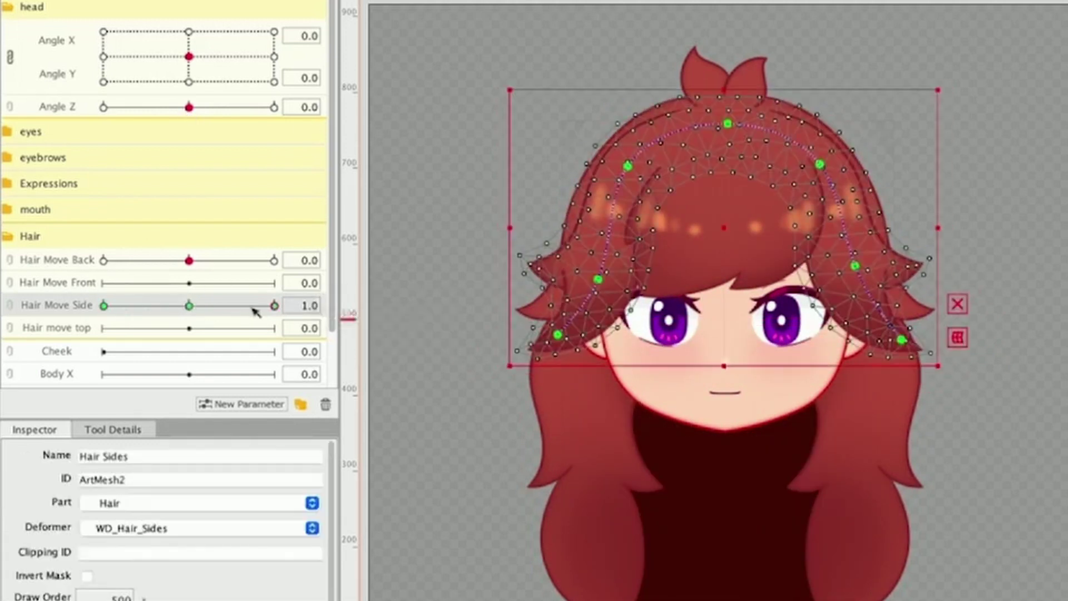
pyautogui.moveTo(252, 307); pyautogui.dragTo(15, 308)
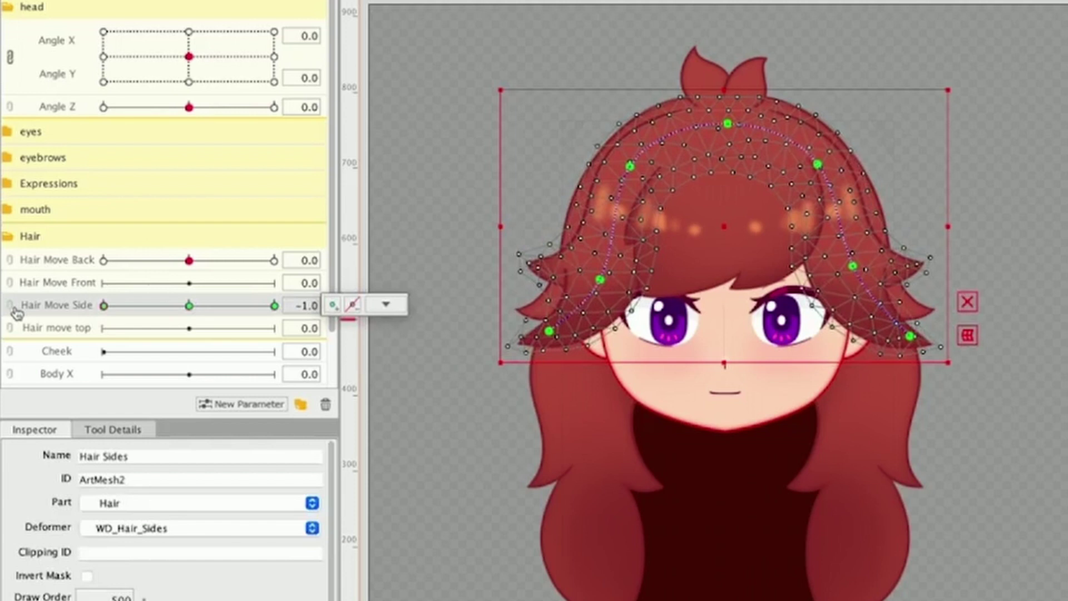
# At Hair Move Side 1, push the Hair Sides path's middle points outward and its tips inward, and preview the movement.
pyautogui.click(275, 306)
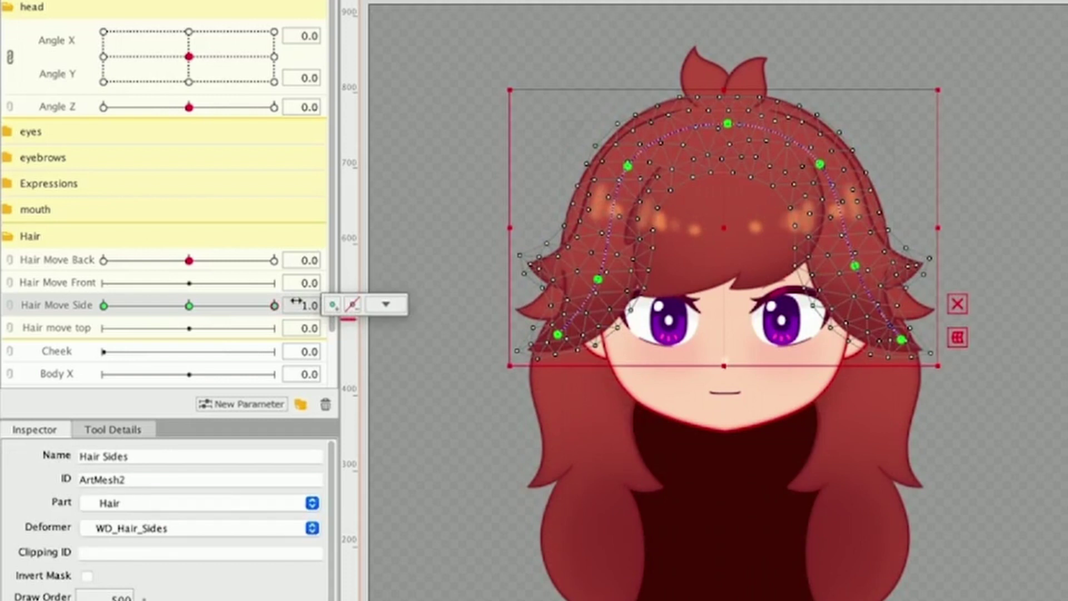
pyautogui.click(598, 279)
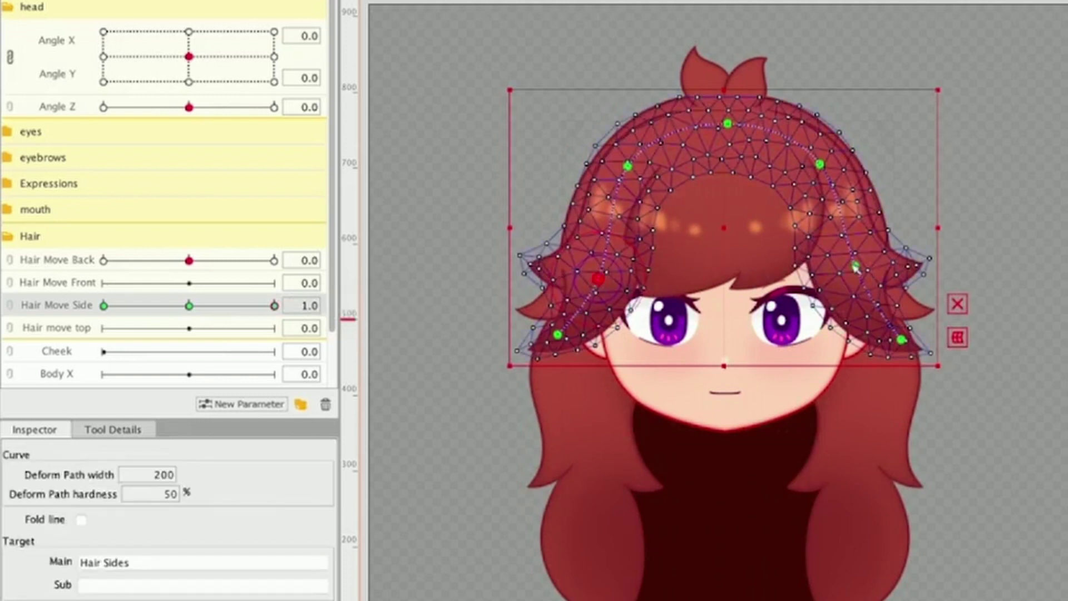
pyautogui.keyDown('shift'); pyautogui.click(855, 266); pyautogui.keyUp('shift')
pyautogui.moveTo(855, 265); pyautogui.dragTo(862, 270)
pyautogui.click(901, 339)
pyautogui.keyDown('shift'); pyautogui.click(558, 335); pyautogui.keyUp('shift')
pyautogui.click(628, 166)
pyautogui.keyDown('shift'); pyautogui.click(819, 164); pyautogui.keyUp('shift')
pyautogui.moveTo(274, 306)
pyautogui.mouseDown()
pyautogui.moveTo(247, 319)
pyautogui.moveTo(274, 307)
pyautogui.mouseUp()
pyautogui.click(560, 337)
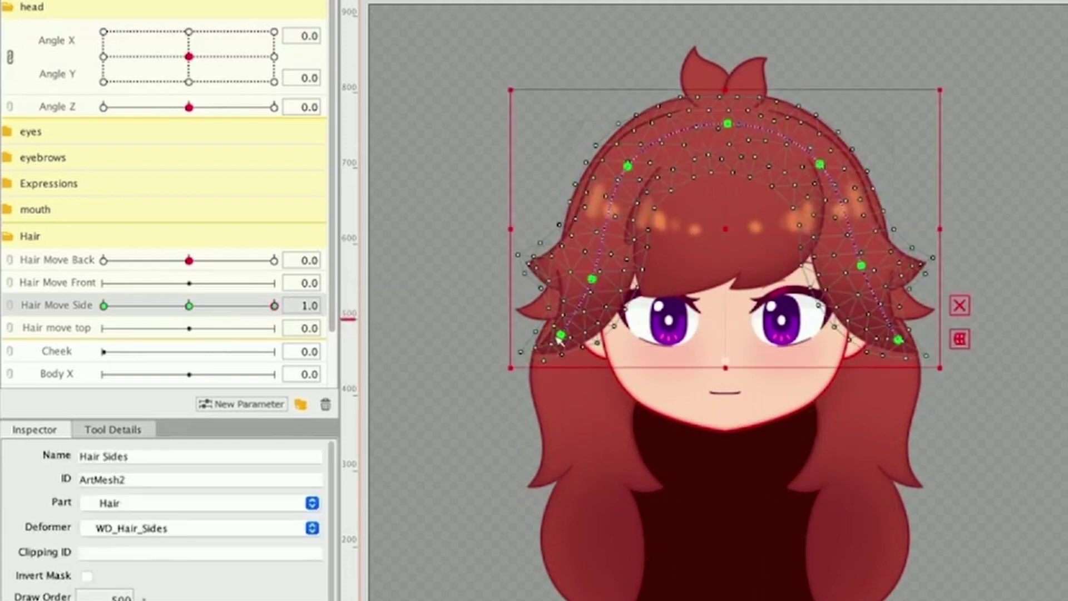
pyautogui.click(560, 337)
pyautogui.keyDown('shift'); pyautogui.click(896, 338); pyautogui.keyUp('shift')
pyautogui.moveTo(508, 292); pyautogui.dragTo(453, 292)
pyautogui.click(578, 355)
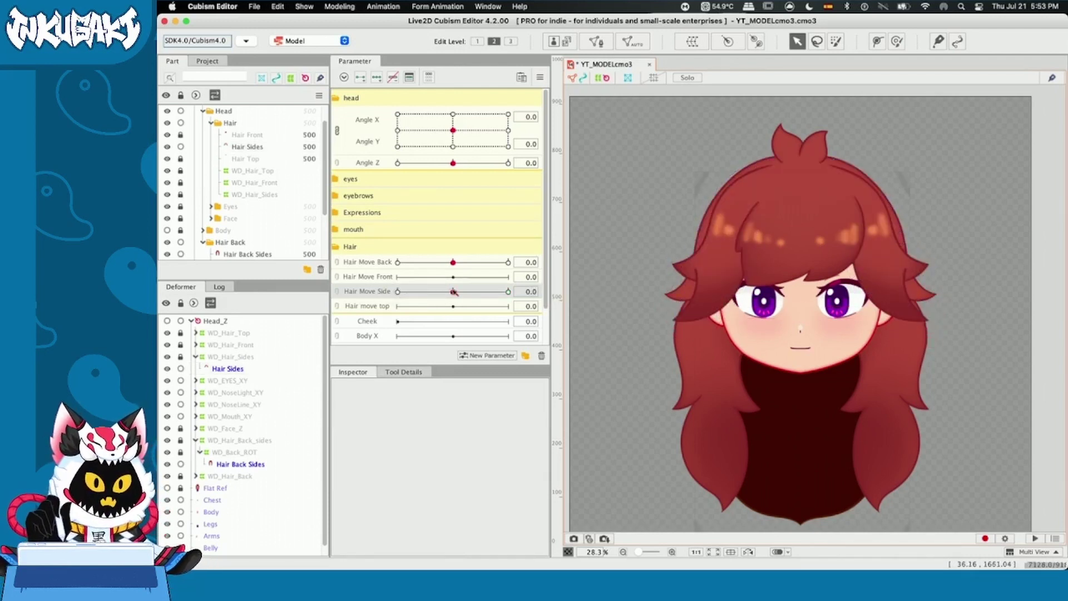
pyautogui.moveTo(453, 292)
pyautogui.mouseDown()
pyautogui.moveTo(482, 305)
pyautogui.moveTo(437, 293)
pyautogui.moveTo(496, 314)
pyautogui.moveTo(461, 304)
pyautogui.mouseUp()
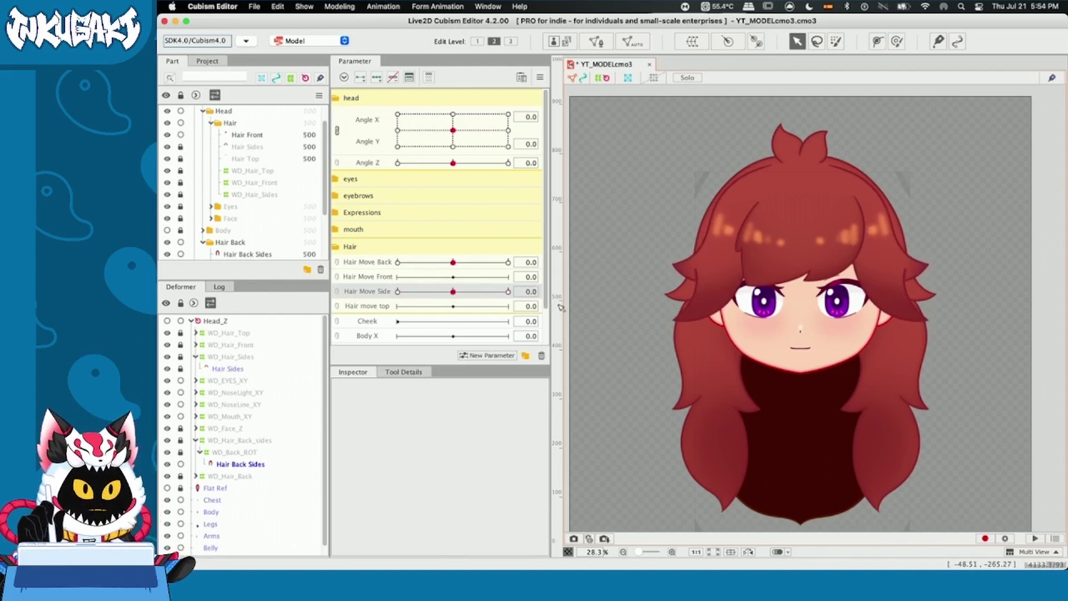
# Add three keyforms on Hair Move Front to the Hair Front mesh and draw a five-point diagonal deform path across the bangs.
pyautogui.click(242, 135)
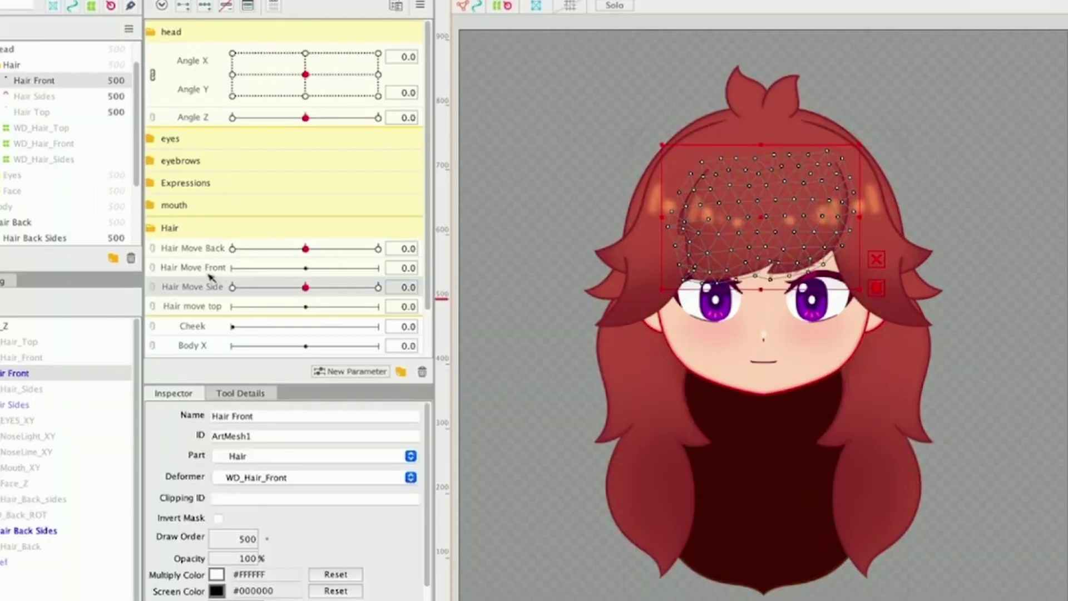
pyautogui.click(210, 269)
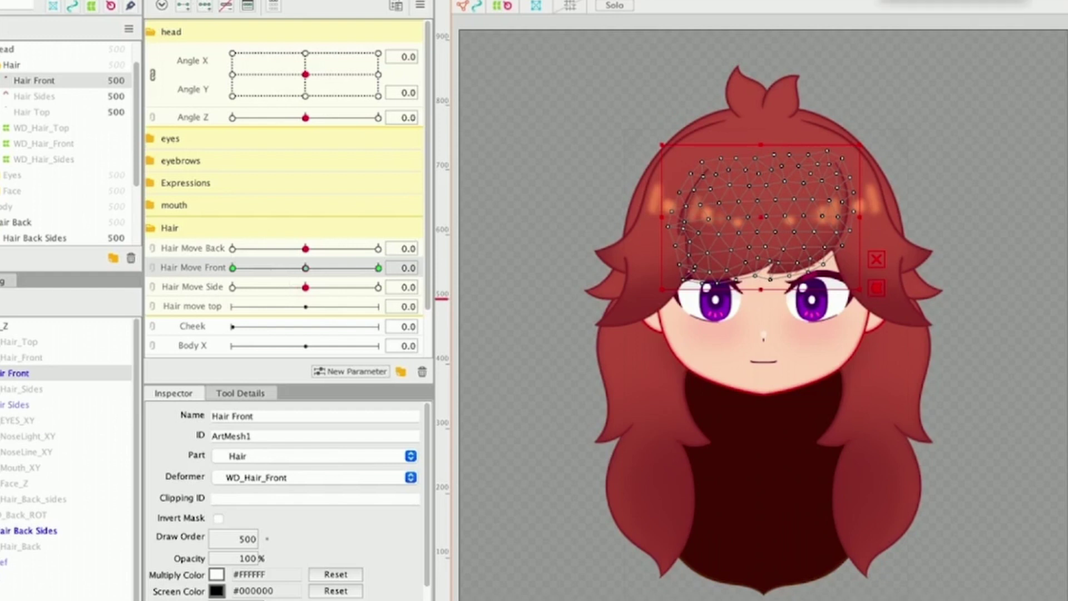
pyautogui.press('p')
pyautogui.click(825, 156)
pyautogui.click(691, 278)
pyautogui.click(765, 219)
pyautogui.click(794, 191)
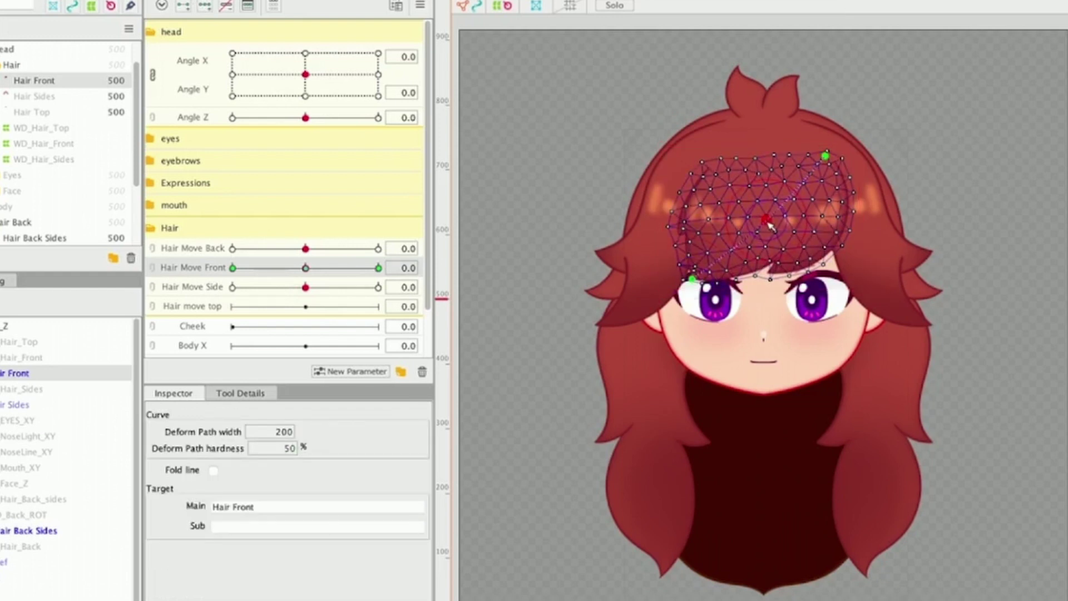
pyautogui.click(727, 253)
pyautogui.press('v')
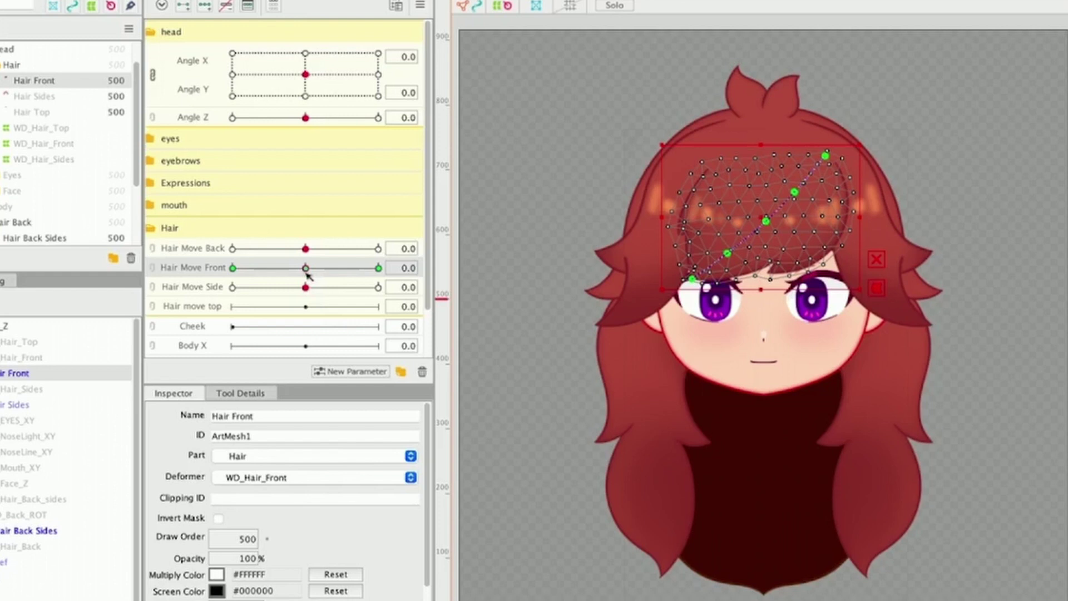
# At Hair Move Front -1, bend the Hair Front path by shifting its middle points down and right and its lower tip up and left.
pyautogui.moveTo(305, 268); pyautogui.dragTo(233, 268)
pyautogui.moveTo(766, 221); pyautogui.dragTo(770, 226)
pyautogui.scroll(5, 770, 226)
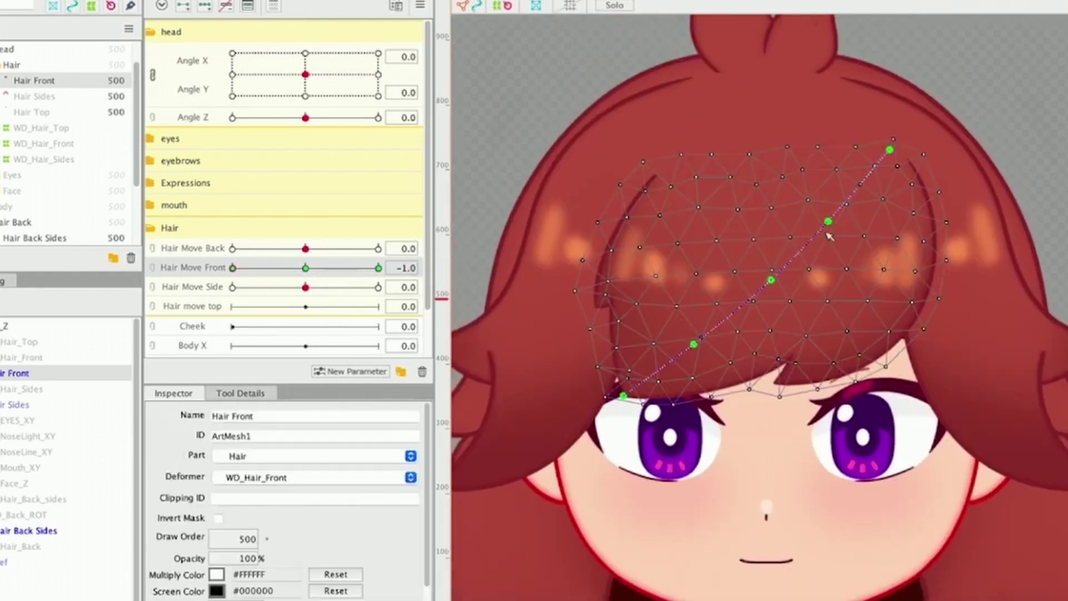
pyautogui.moveTo(772, 281); pyautogui.dragTo(781, 287)
pyautogui.moveTo(828, 221); pyautogui.dragTo(836, 225)
pyautogui.moveTo(694, 344); pyautogui.dragTo(692, 349)
pyautogui.moveTo(623, 396); pyautogui.dragTo(612, 389)
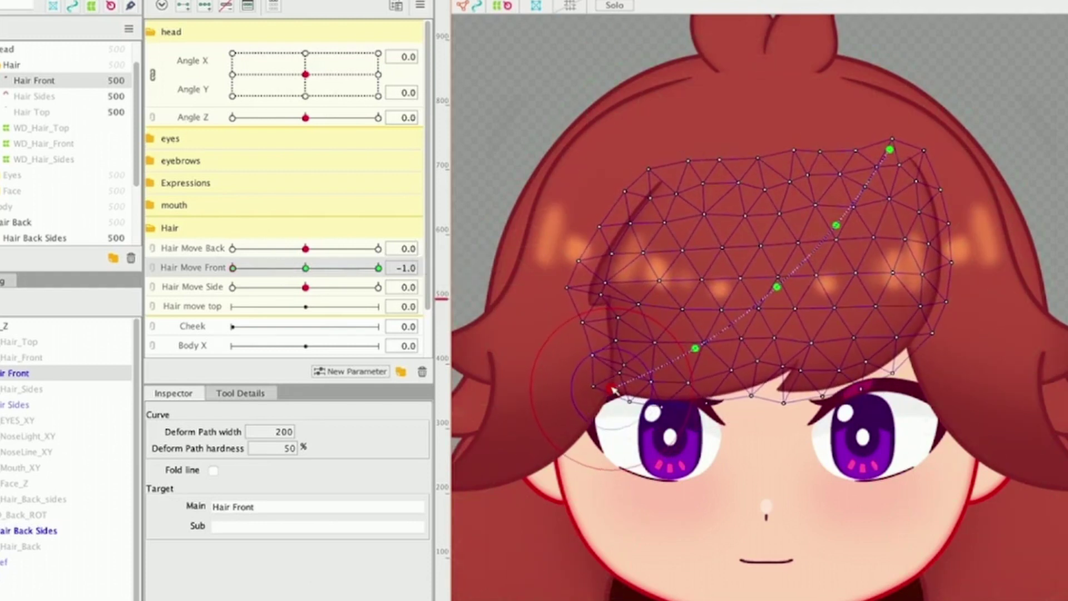
pyautogui.click(613, 342)
pyautogui.moveTo(233, 268)
pyautogui.mouseDown()
pyautogui.moveTo(246, 267)
pyautogui.moveTo(233, 268)
pyautogui.mouseUp()
pyautogui.click(836, 225)
pyautogui.click(893, 2)
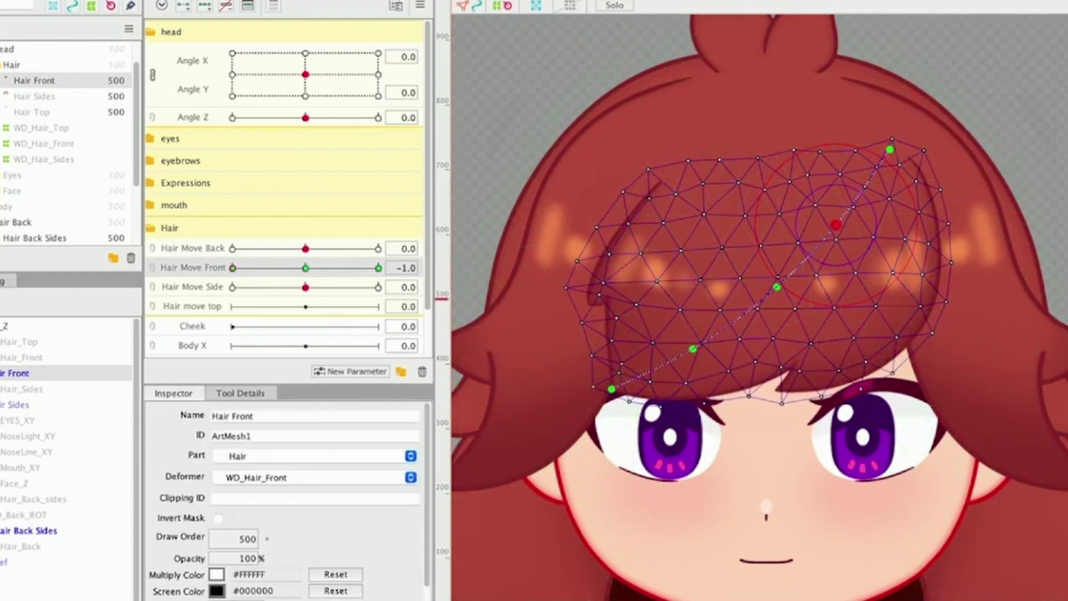
# Set the deform brush size to 300 px, nudge the outer edge of the bangs mesh, and preview Hair Move Front.
pyautogui.click(240, 393)
pyautogui.moveTo(258, 430); pyautogui.dragTo(229, 429)
pyautogui.write('300')
pyautogui.press('Return')
pyautogui.moveTo(941, 232); pyautogui.dragTo(949, 232)
pyautogui.moveTo(939, 195); pyautogui.dragTo(943, 195)
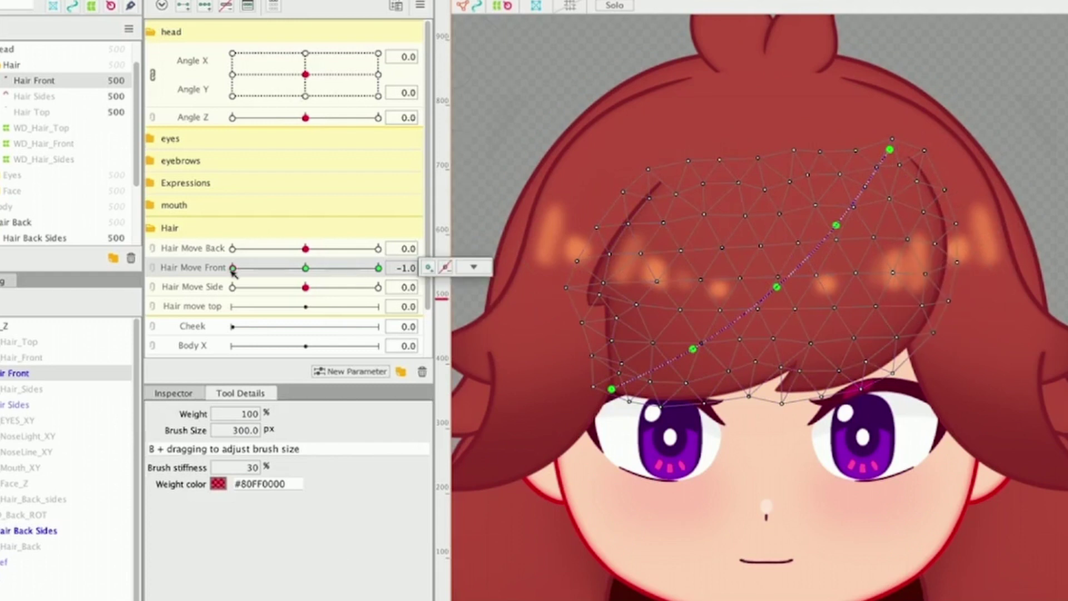
pyautogui.moveTo(232, 269)
pyautogui.mouseDown()
pyautogui.moveTo(259, 276)
pyautogui.moveTo(217, 274)
pyautogui.mouseUp()
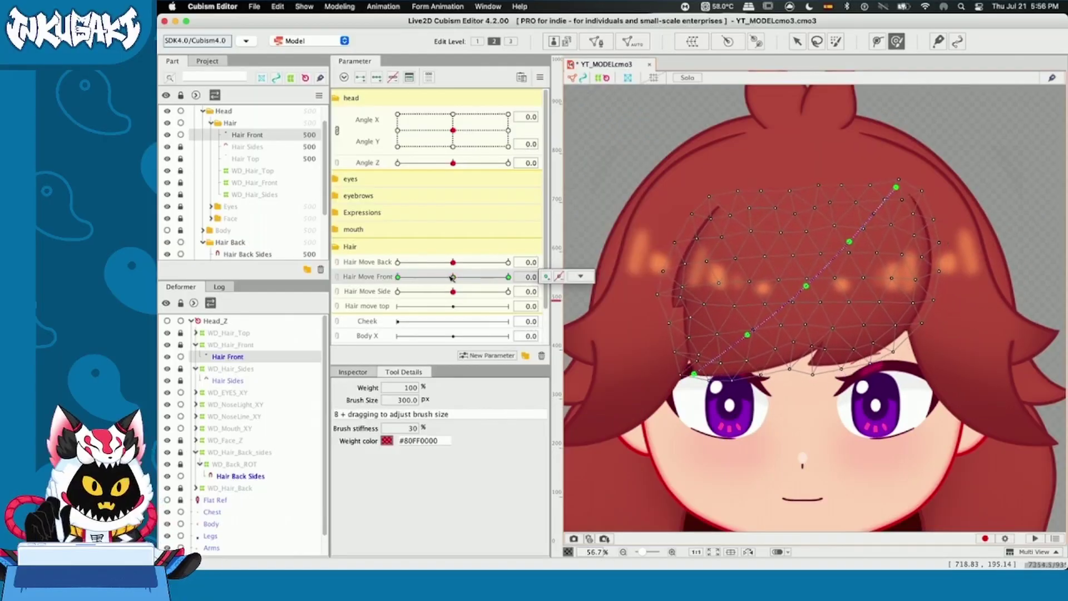
# At Hair Move Front 1, bend the Hair Front path the opposite way, moving middle points up and left and the lower tip inward.
pyautogui.moveTo(453, 276); pyautogui.dragTo(508, 278)
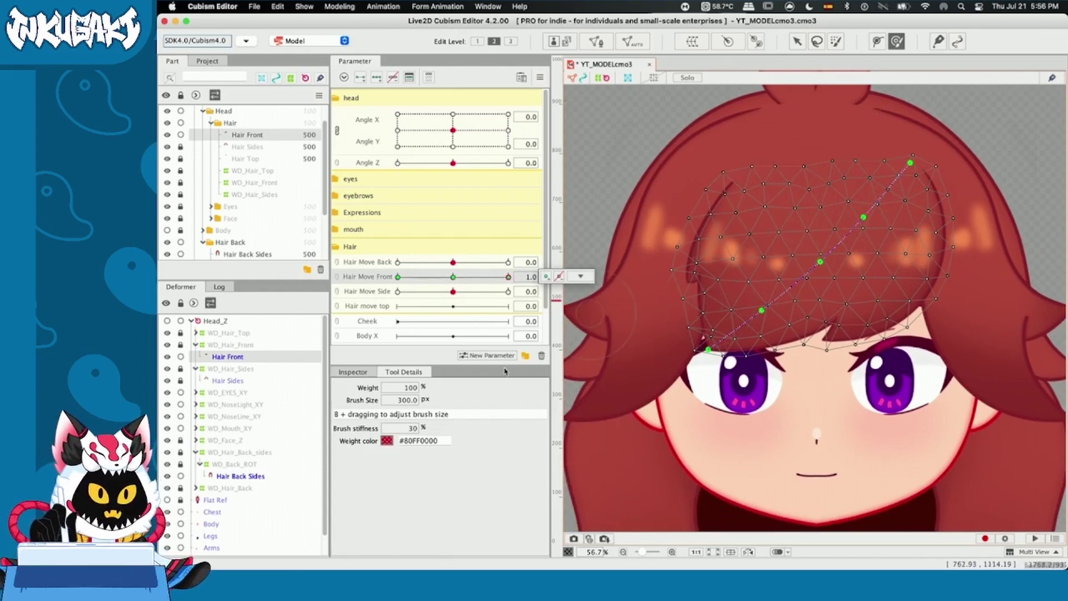
pyautogui.click(797, 41)
pyautogui.moveTo(820, 262); pyautogui.dragTo(813, 256)
pyautogui.moveTo(863, 217); pyautogui.dragTo(860, 214)
pyautogui.moveTo(708, 349); pyautogui.dragTo(711, 354)
pyautogui.moveTo(508, 277)
pyautogui.mouseDown()
pyautogui.moveTo(519, 271)
pyautogui.moveTo(508, 279)
pyautogui.mouseUp()
# Refine the bangs' shape at Hair Move Front 1 with deform brush strokes along the mesh edges and small path point adjustments.
pyautogui.click(896, 41)
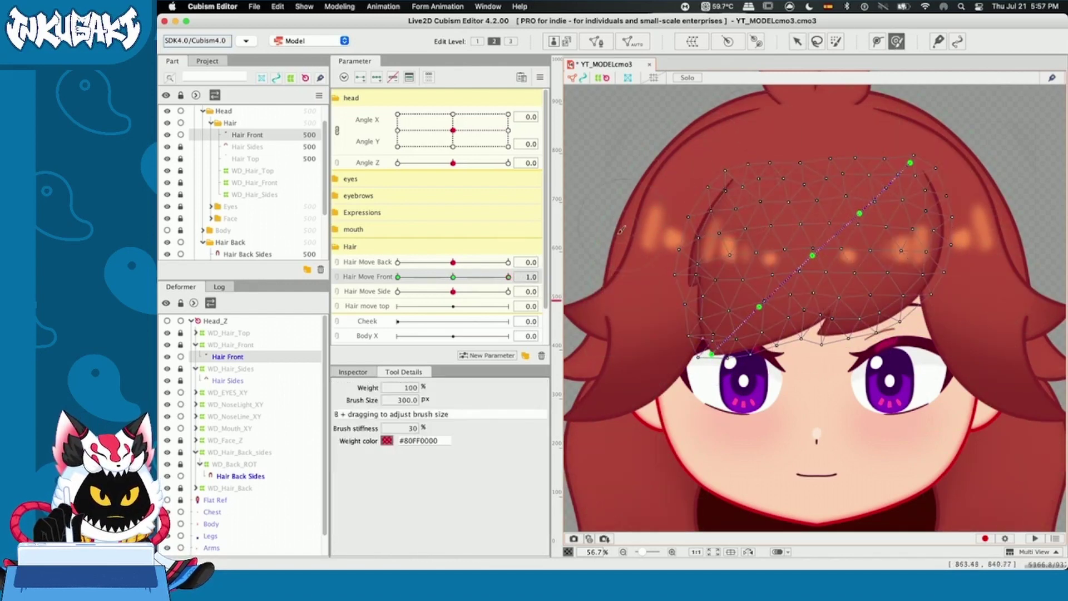
pyautogui.press('super+z')
pyautogui.moveTo(945, 214); pyautogui.dragTo(941, 222)
pyautogui.moveTo(508, 277)
pyautogui.mouseDown()
pyautogui.moveTo(454, 278)
pyautogui.moveTo(508, 279)
pyautogui.mouseUp()
pyautogui.moveTo(939, 225); pyautogui.dragTo(940, 223)
pyautogui.click(797, 41)
pyautogui.moveTo(859, 213); pyautogui.dragTo(859, 213)
pyautogui.moveTo(813, 255); pyautogui.dragTo(812, 254)
pyautogui.click(896, 42)
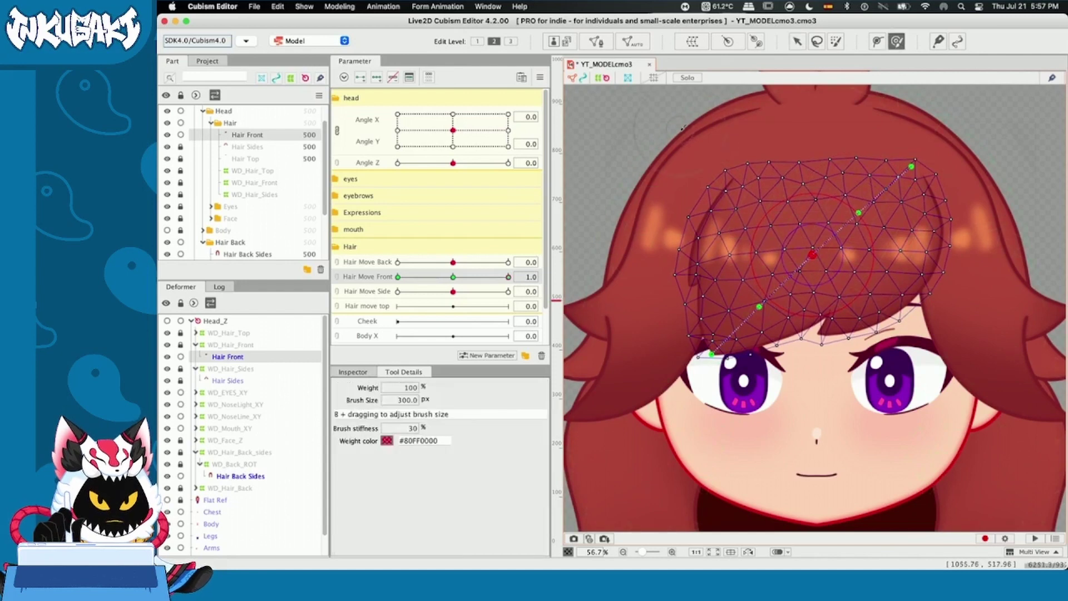
pyautogui.moveTo(688, 180); pyautogui.dragTo(691, 183)
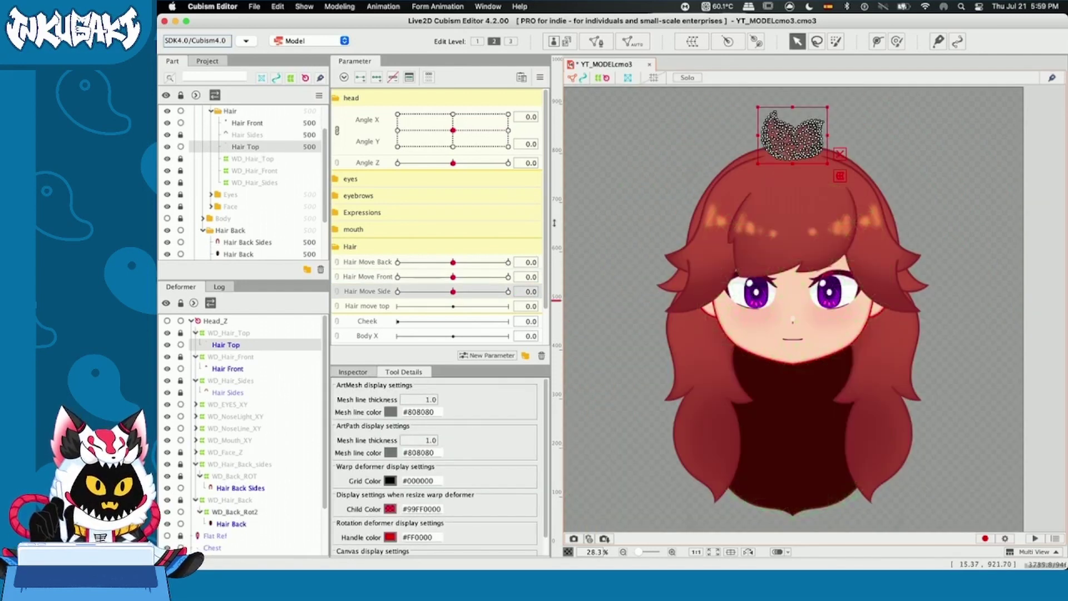
pyautogui.click(704, 165)
pyautogui.click(795, 129)
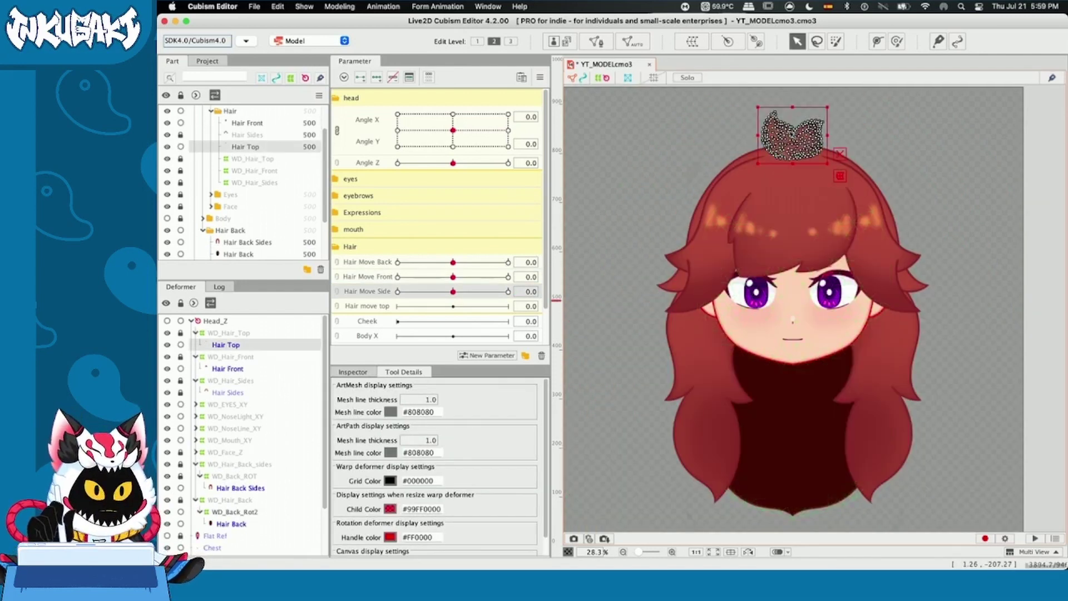
pyautogui.keyDown('shift'); pyautogui.click(801, 448); pyautogui.keyUp('shift')
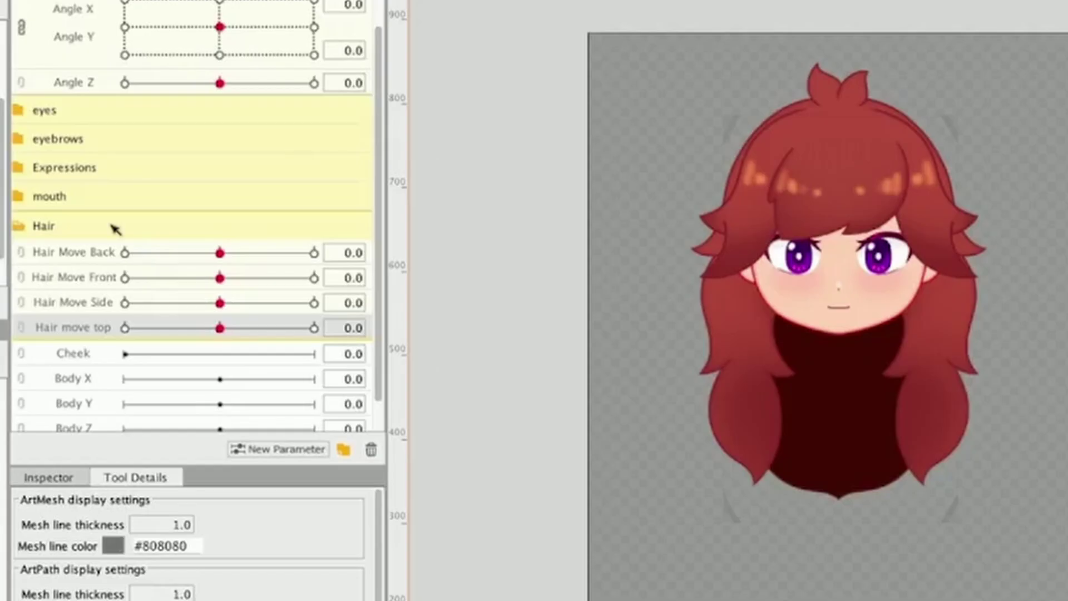
# Preview the hair sway by sweeping the Hair Move Back, Front, Side and top parameters, returning each to 0.
pyautogui.moveTo(452, 240); pyautogui.dragTo(449, 240)
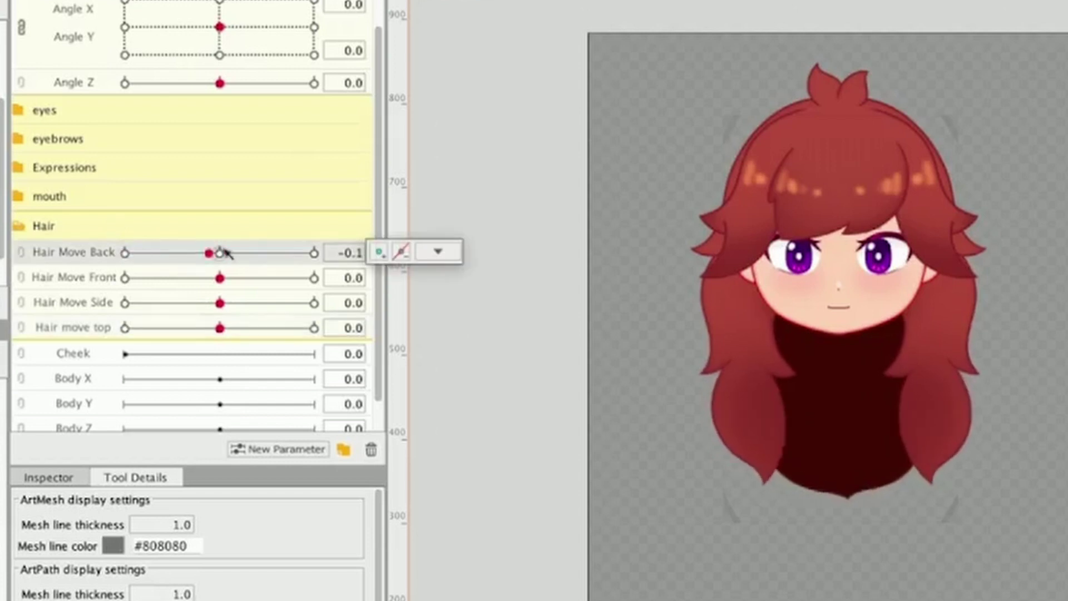
pyautogui.moveTo(226, 253); pyautogui.dragTo(232, 309)
pyautogui.click(220, 278)
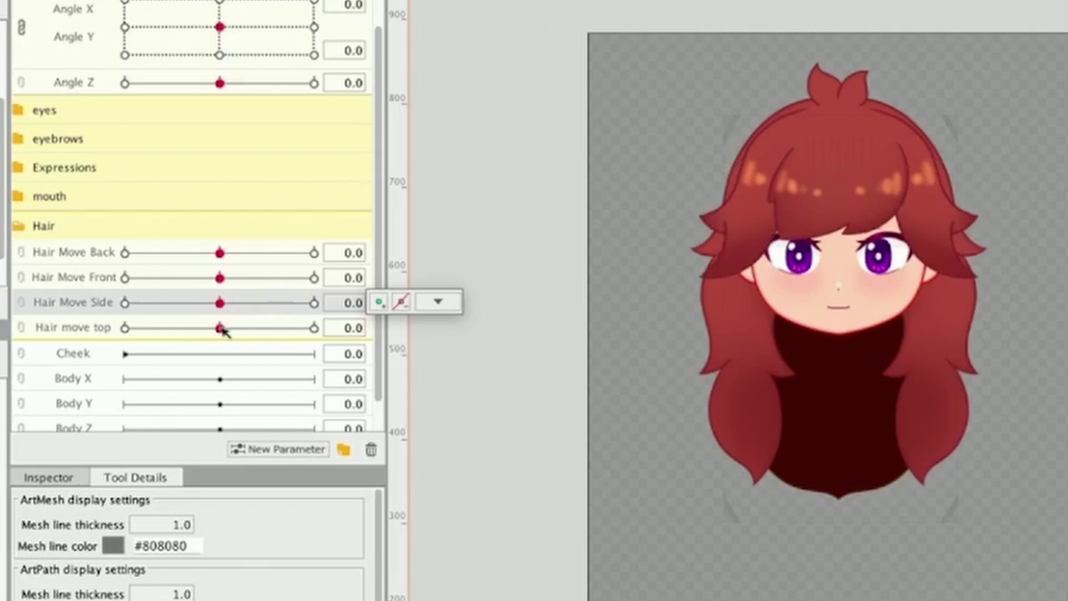
pyautogui.moveTo(221, 329)
pyautogui.mouseDown()
pyautogui.moveTo(162, 332)
pyautogui.moveTo(265, 363)
pyautogui.moveTo(139, 367)
pyautogui.moveTo(349, 371)
pyautogui.moveTo(121, 349)
pyautogui.moveTo(216, 332)
pyautogui.mouseUp()
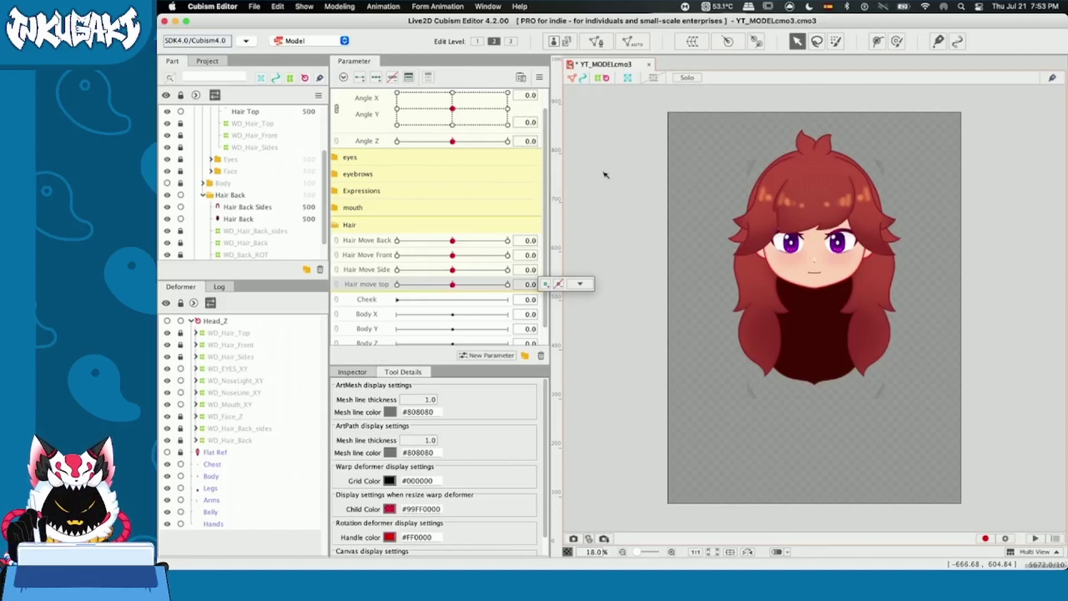
# Open the Physics/Scene Blending Settings and test how the model follows Angle X and pointer tracking in the preview.
pyautogui.click(340, 7)
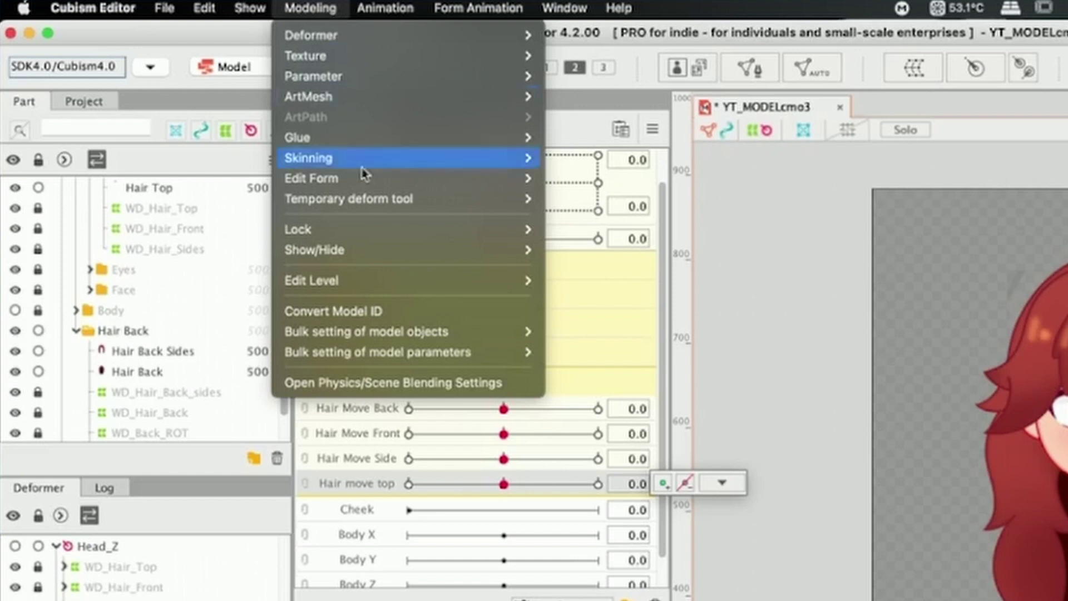
pyautogui.click(509, 384)
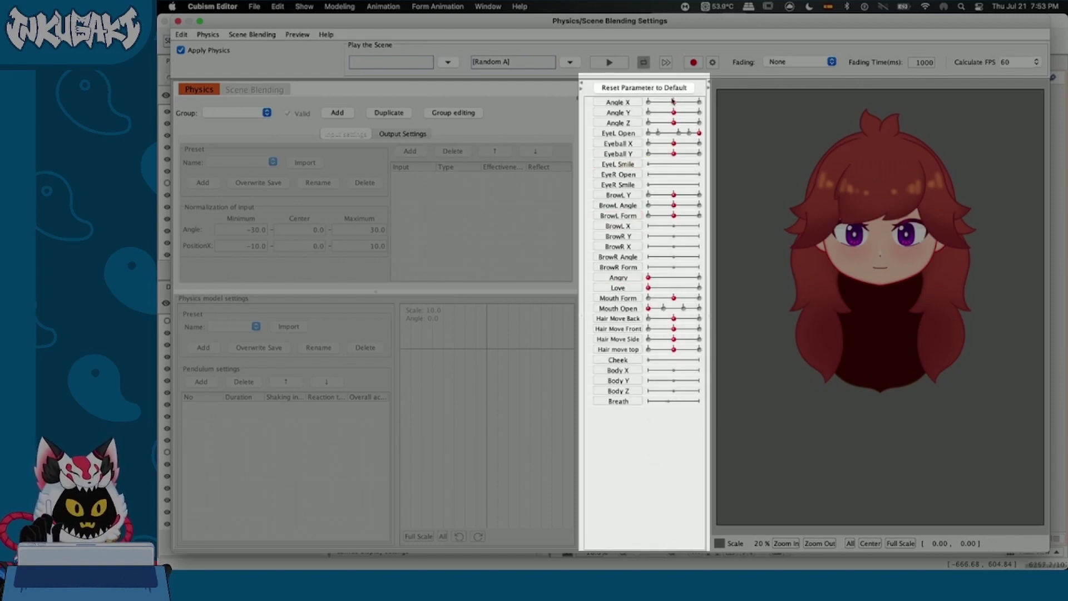
pyautogui.moveTo(673, 100); pyautogui.dragTo(738, 111)
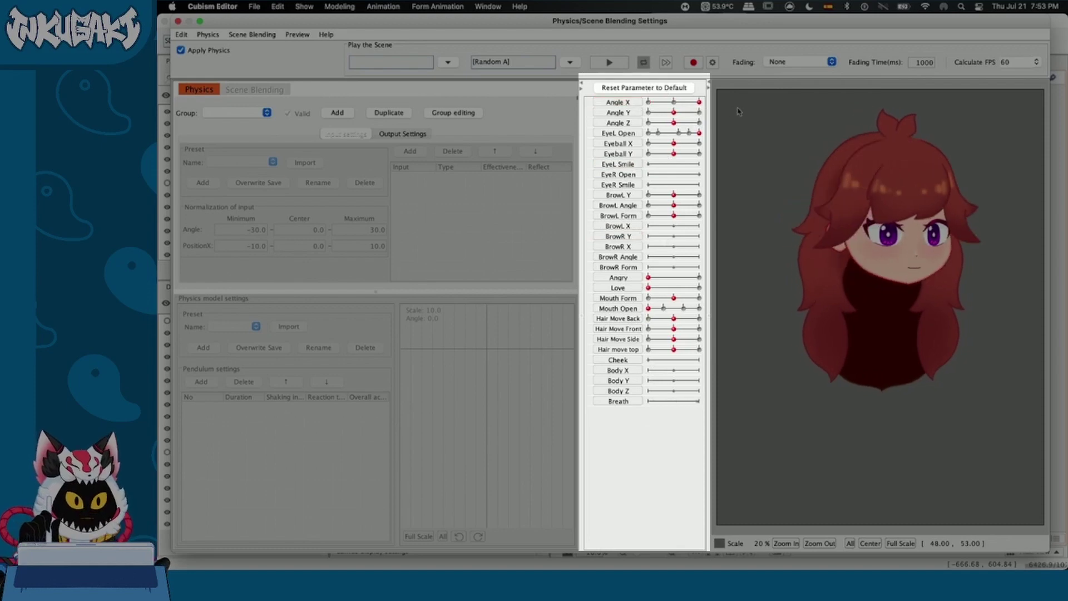
pyautogui.click(674, 102)
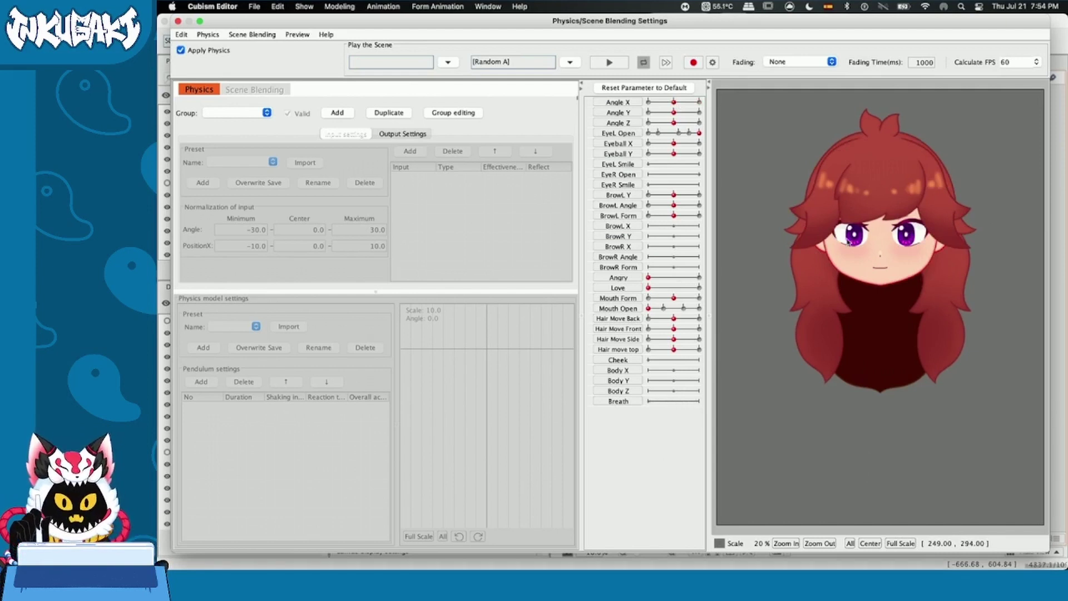
pyautogui.moveTo(787, 184); pyautogui.dragTo(932, 256)
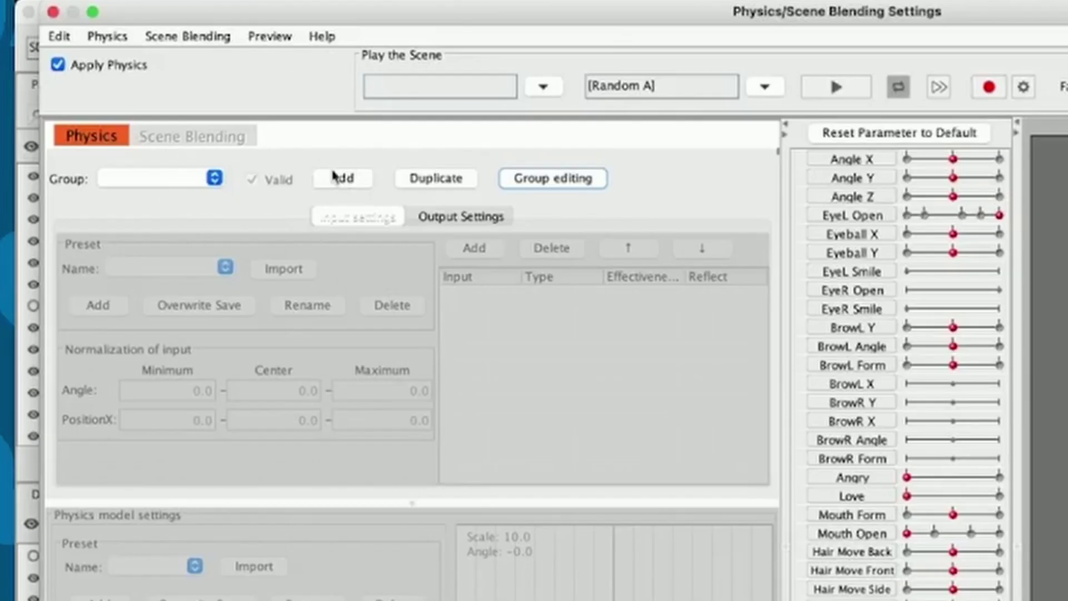
# Add a physics group named Hair without any input or physics model preset.
pyautogui.click(334, 180)
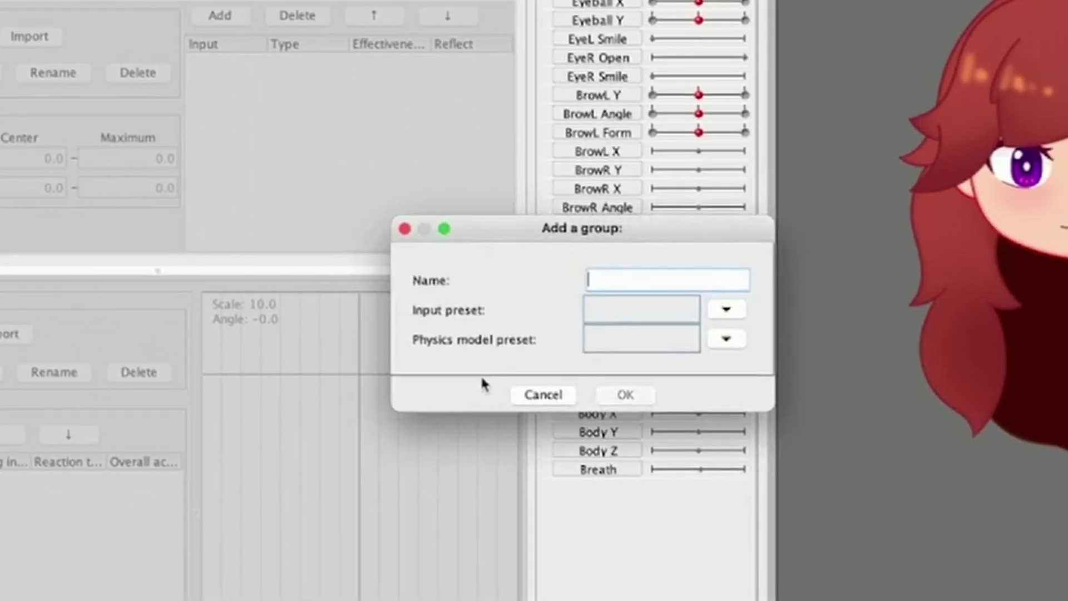
pyautogui.write('Hair')
pyautogui.click(610, 396)
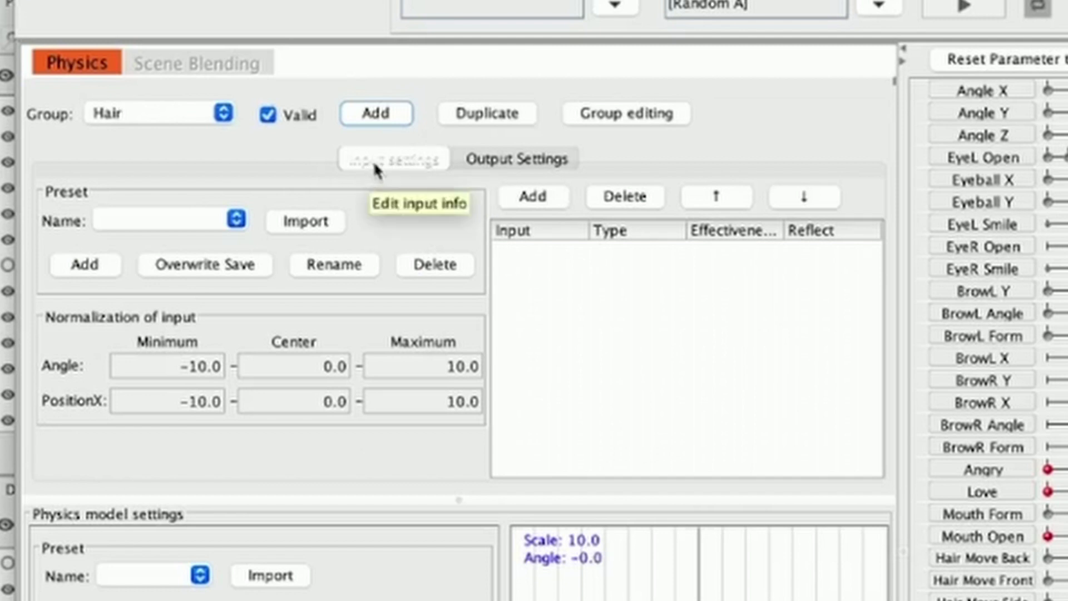
pyautogui.moveTo(595, 317)
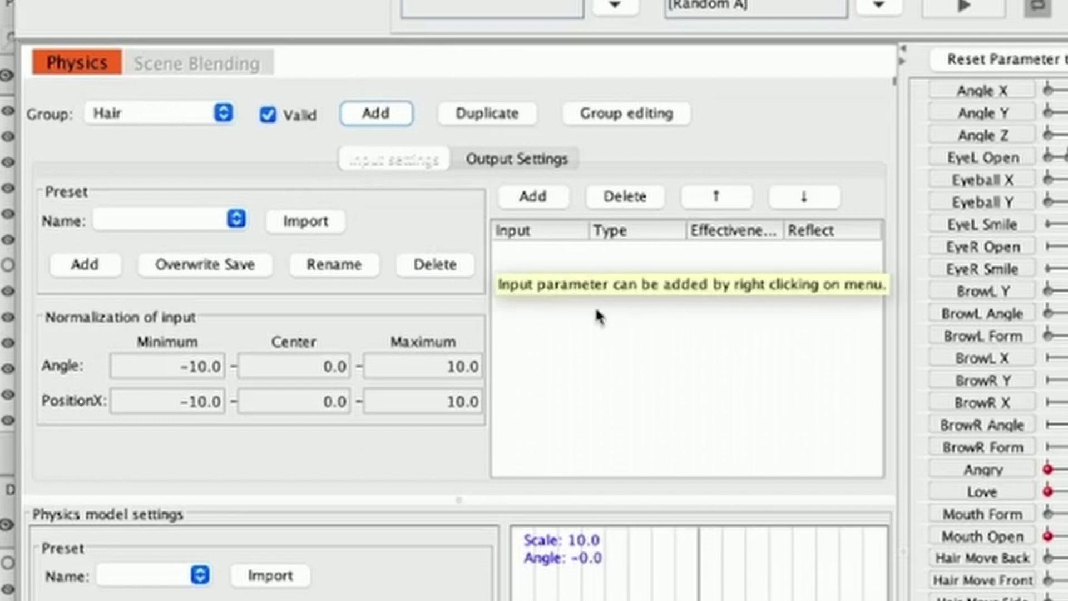
# Add Angle X, Angle Y and Angle Z as input parameters of the Hair physics group.
pyautogui.click(532, 199)
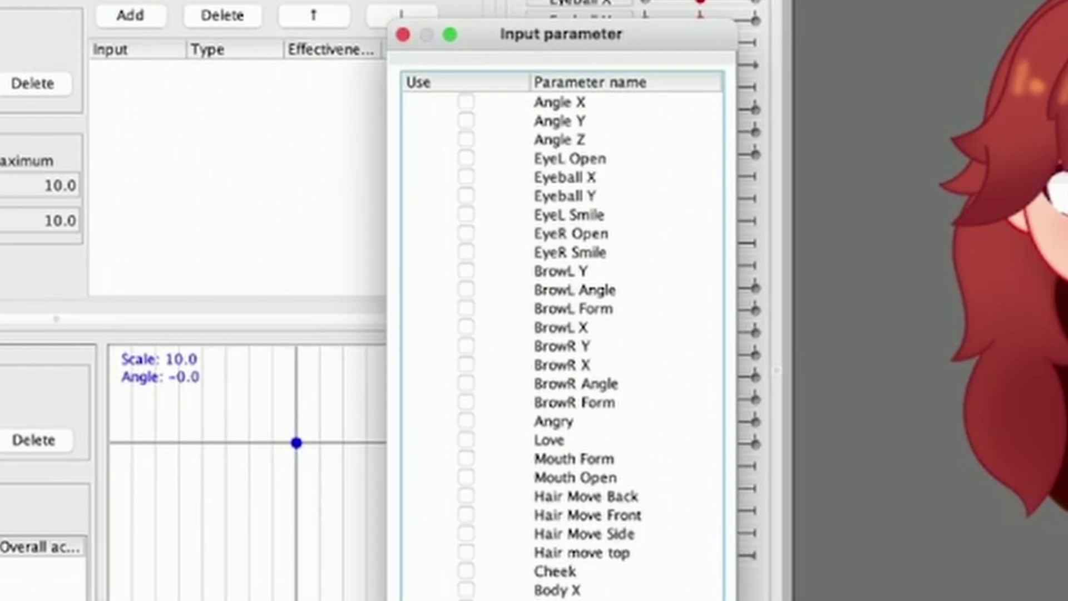
pyautogui.click(466, 102)
pyautogui.click(466, 121)
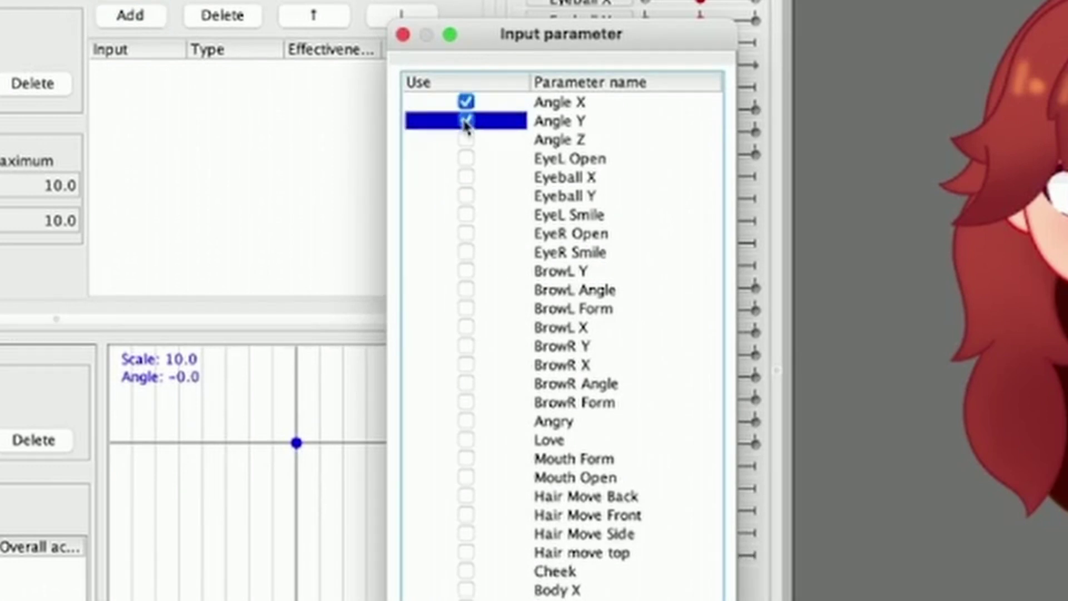
pyautogui.click(466, 140)
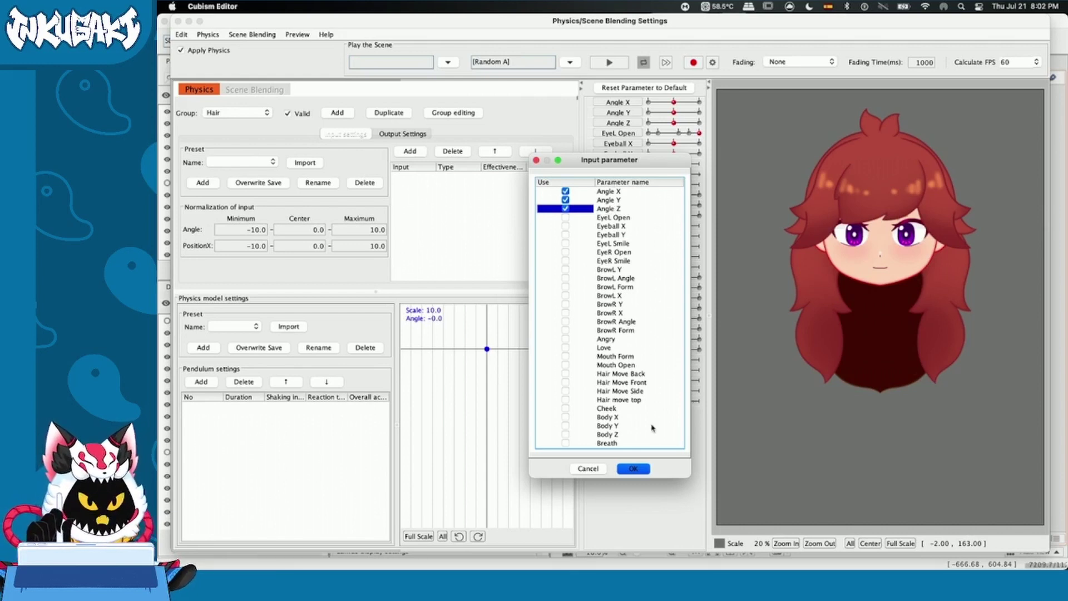
pyautogui.click(634, 469)
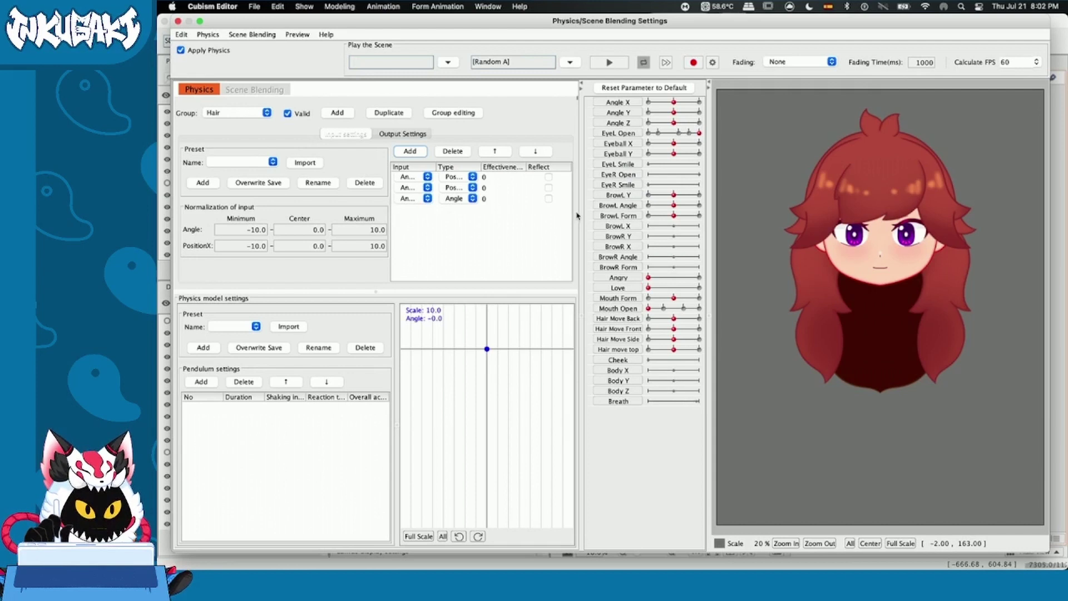
# Set the input effectiveness to 100% for Angle Z, 70% for Angle X and 30% for Angle Y.
pyautogui.moveTo(579, 212); pyautogui.dragTo(658, 213)
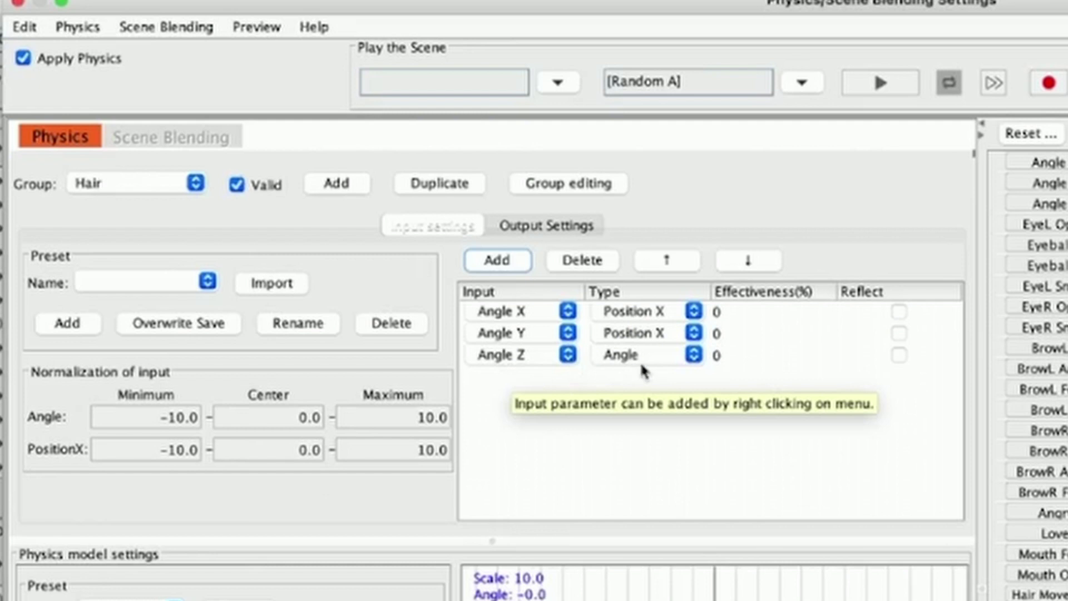
pyautogui.click(720, 409)
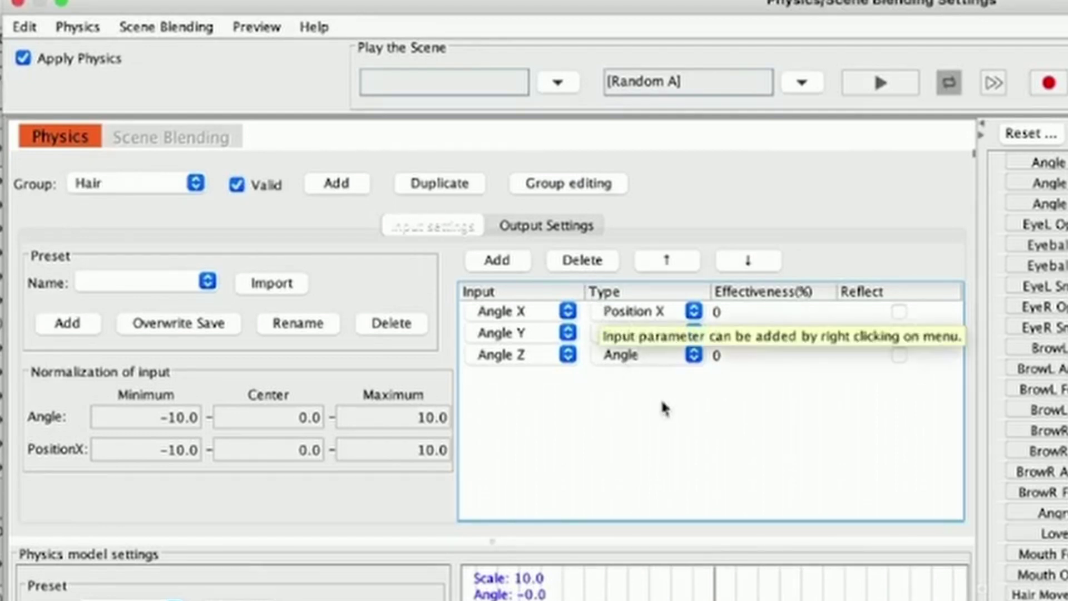
pyautogui.doubleClick(719, 359)
pyautogui.press('BackSpace')
pyautogui.write('100')
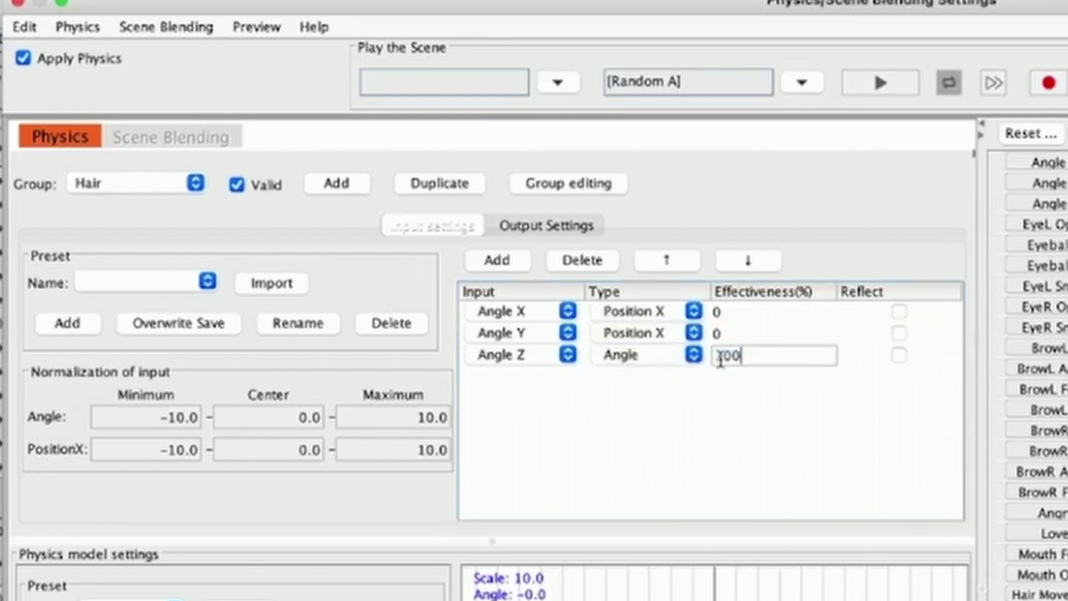
pyautogui.press('Return')
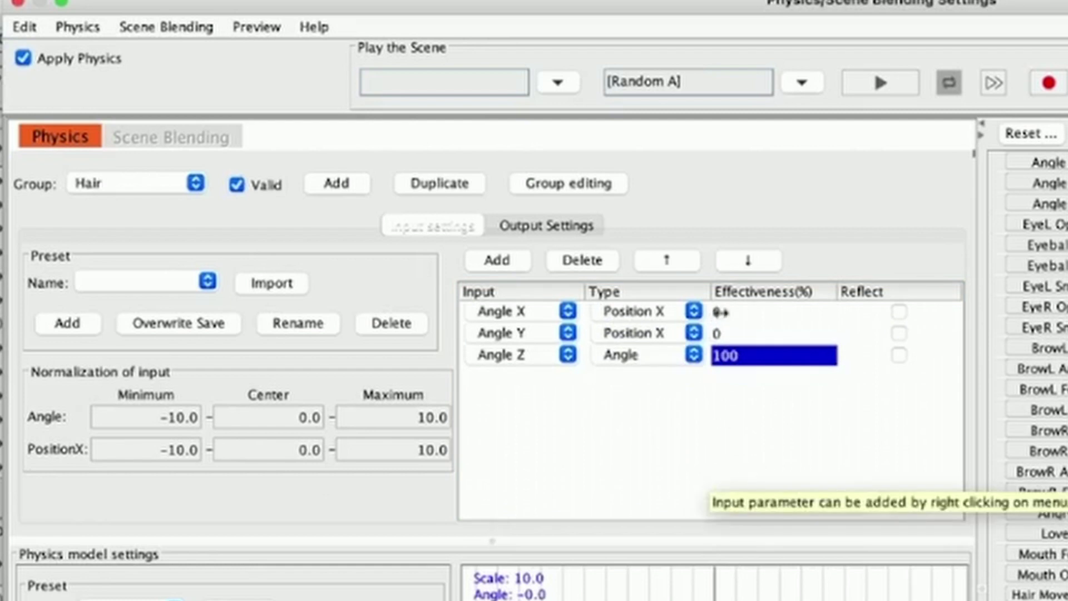
pyautogui.doubleClick(721, 312)
pyautogui.write('70')
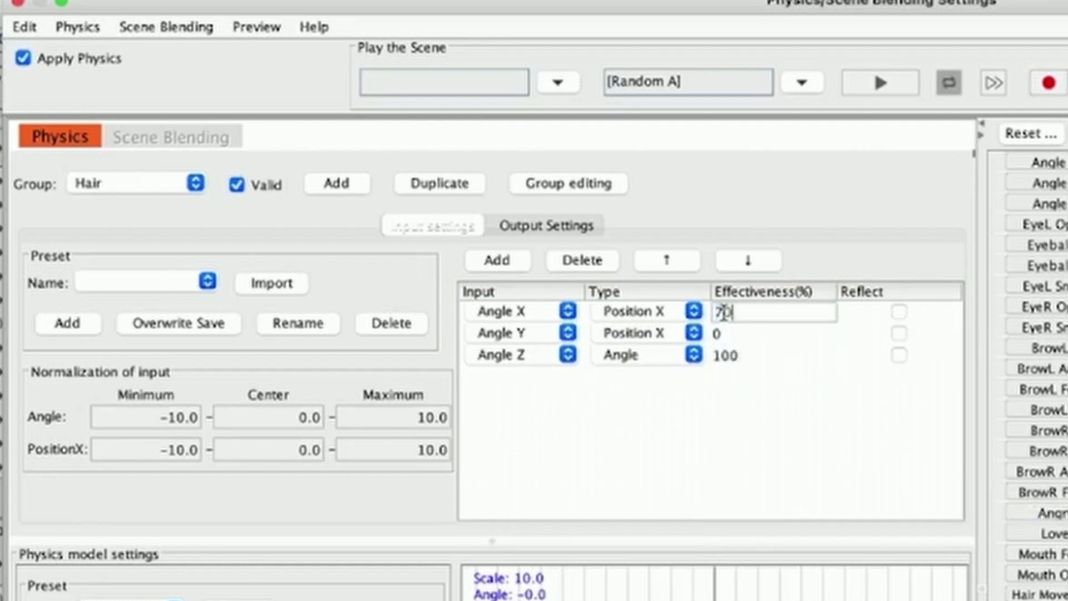
pyautogui.press('Return')
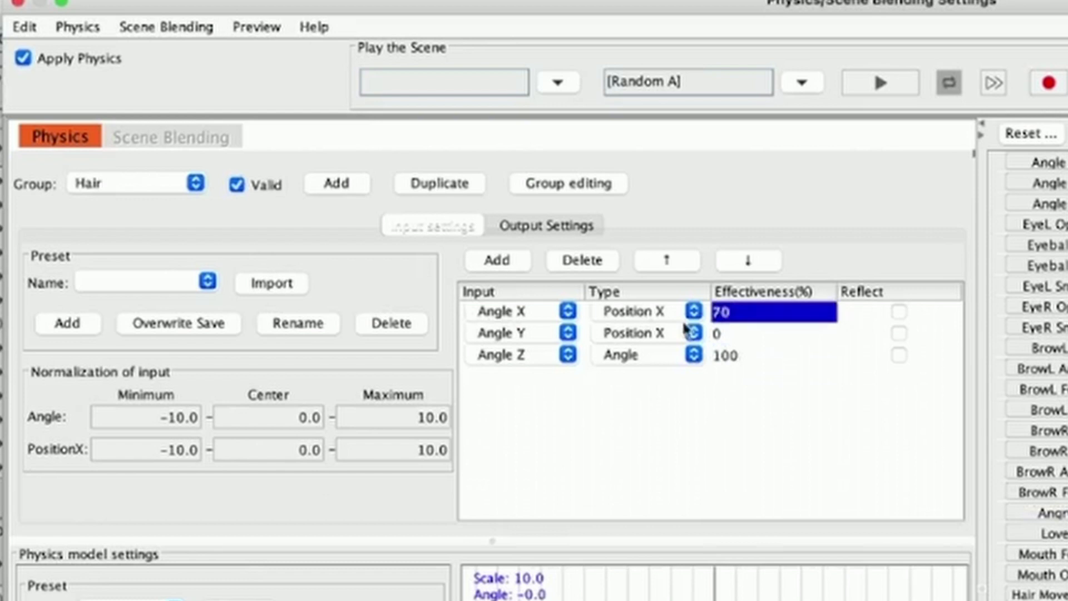
pyautogui.doubleClick(716, 333)
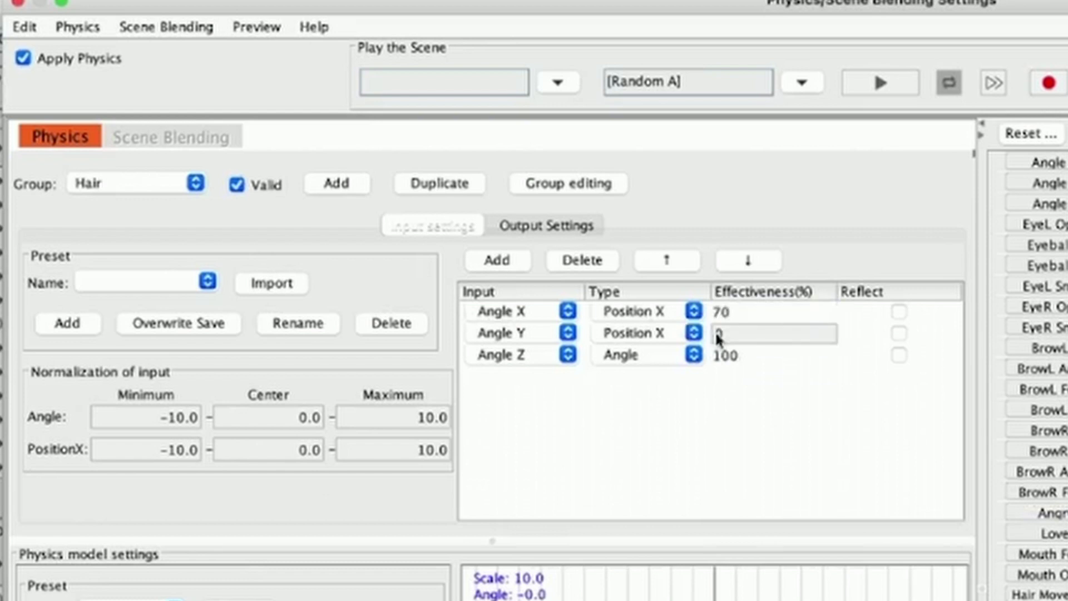
pyautogui.write('10')
pyautogui.press('Return')
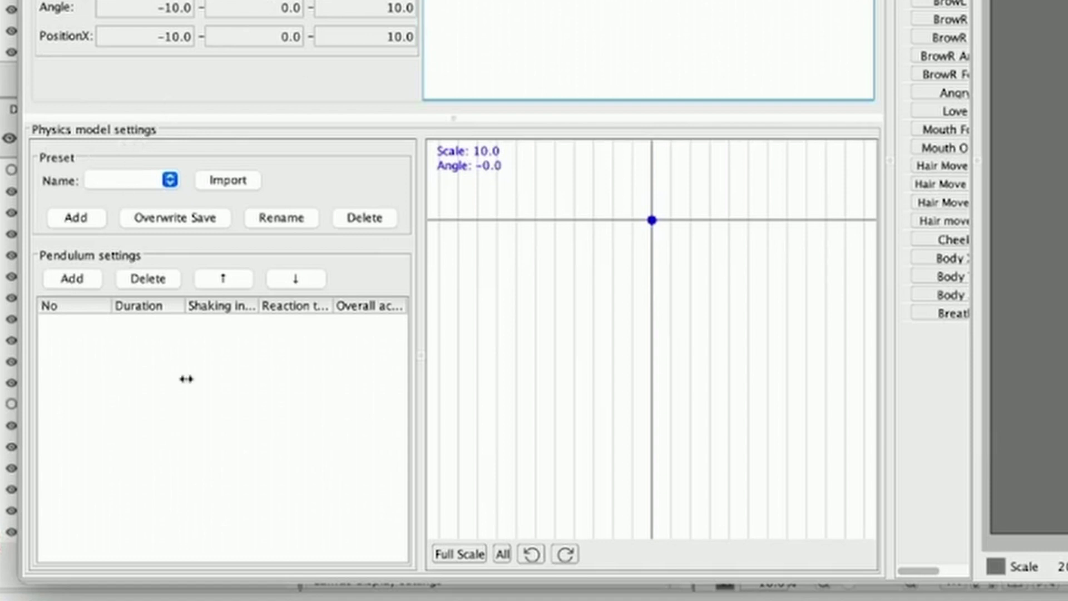
# Add two pendulums to the Hair group's physics model.
pyautogui.moveTo(187, 378)
pyautogui.click(76, 279)
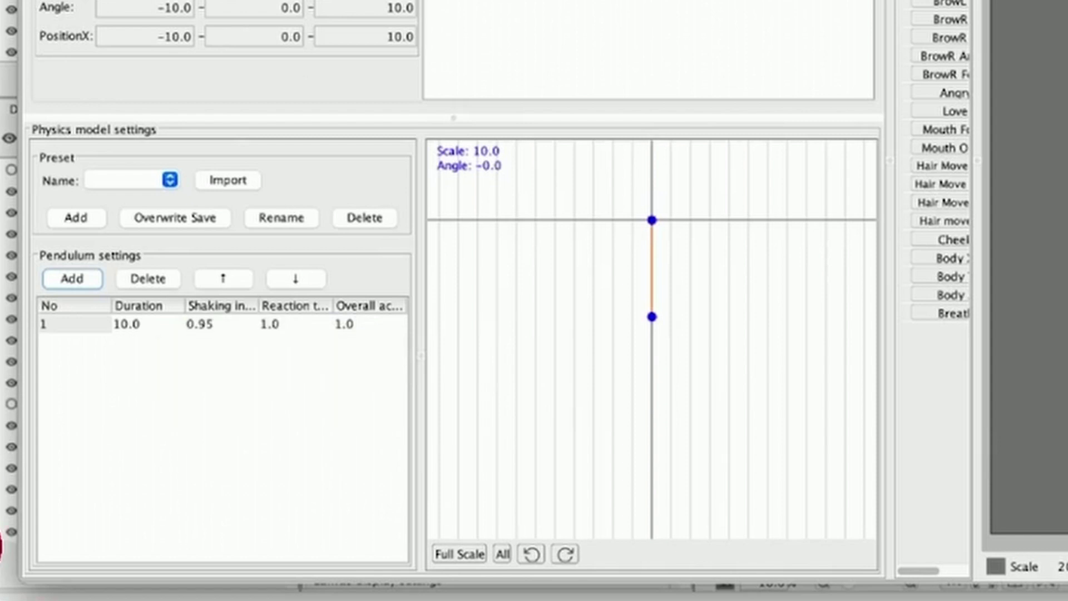
pyautogui.click(946, 37)
pyautogui.click(57, 282)
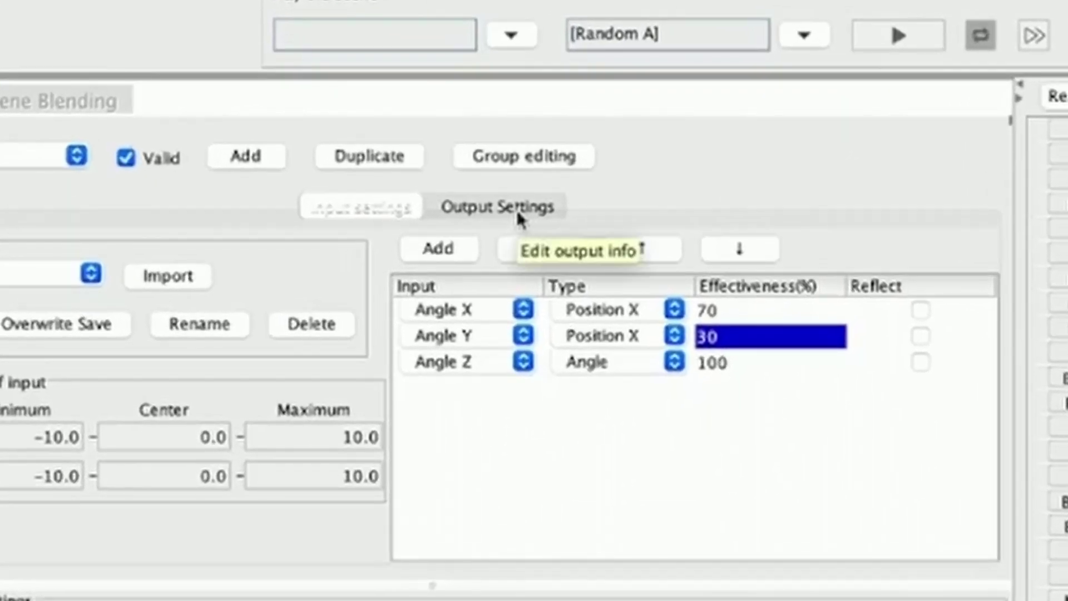
# Add Hair Move Back, Hair Move Front, Hair Move Side and Hair move top as output parameters of the Hair physics group.
pyautogui.click(516, 209)
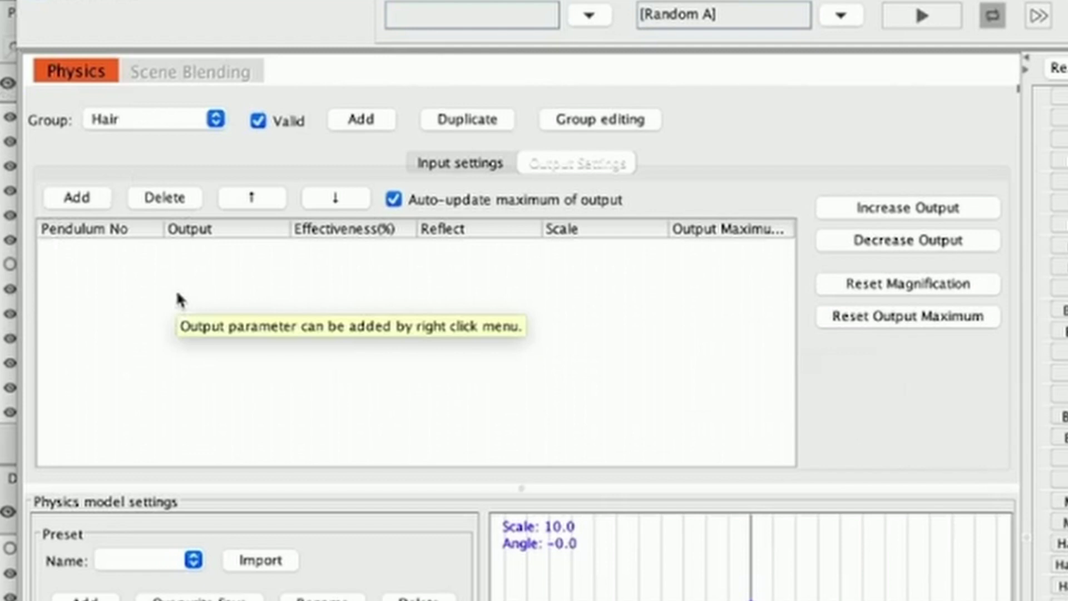
pyautogui.click(451, 165)
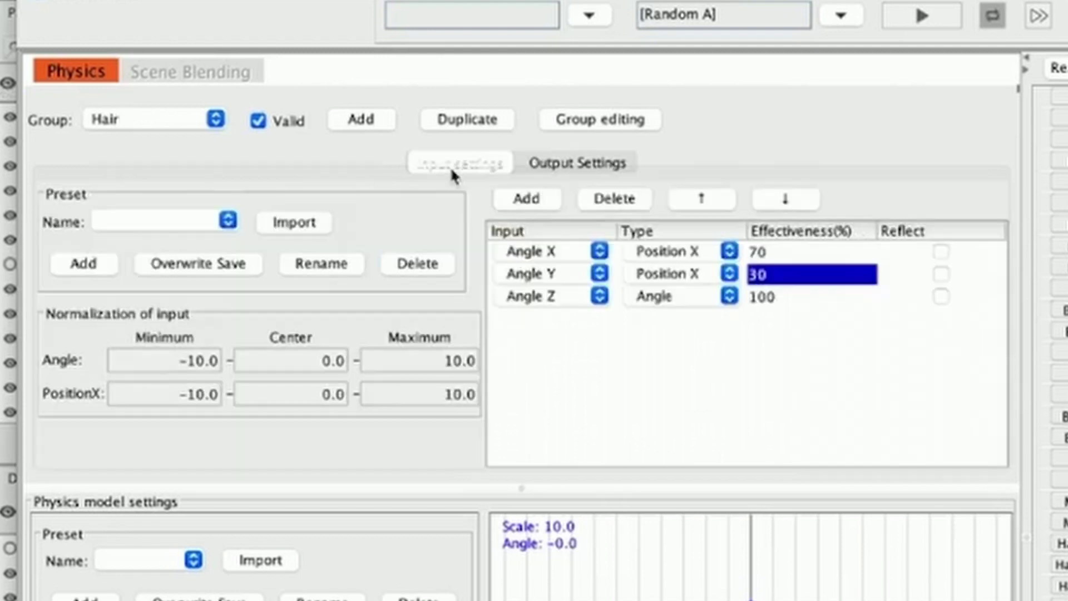
pyautogui.click(585, 163)
pyautogui.click(82, 199)
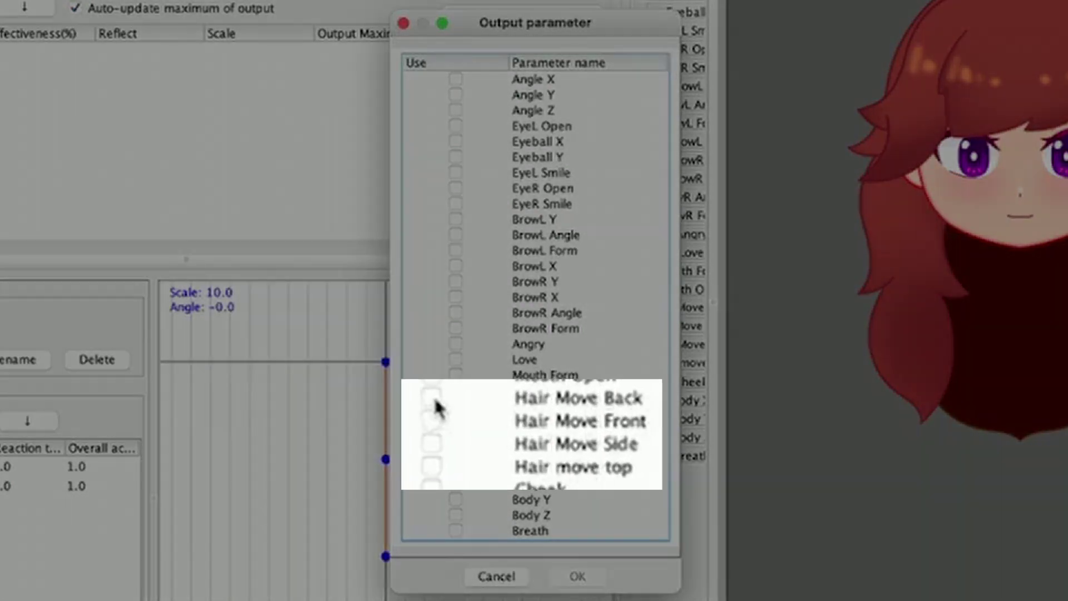
pyautogui.click(431, 397)
pyautogui.click(431, 420)
pyautogui.click(431, 443)
pyautogui.click(455, 451)
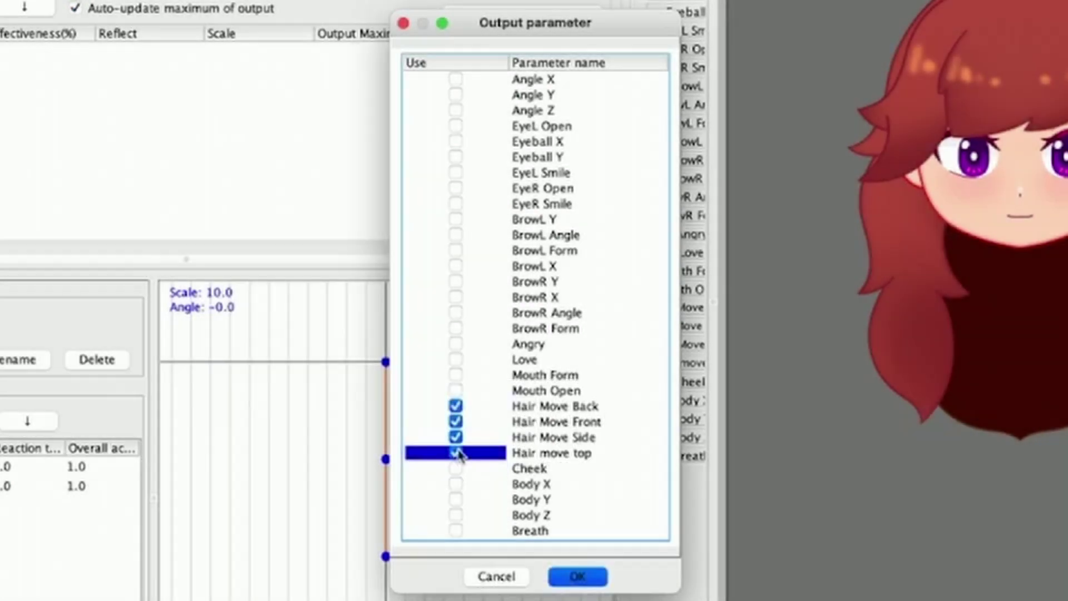
pyautogui.click(577, 576)
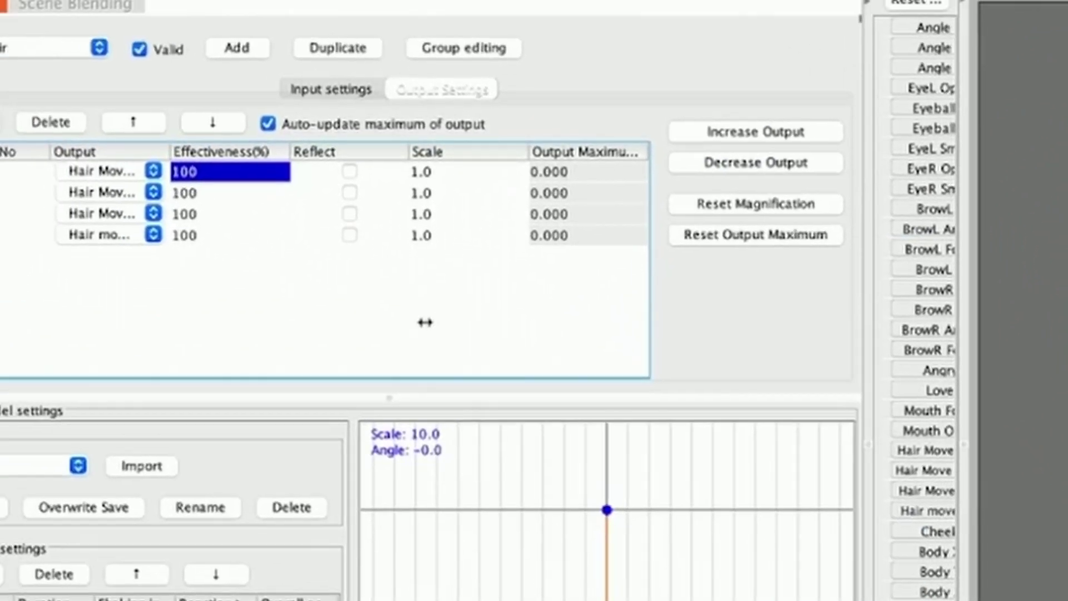
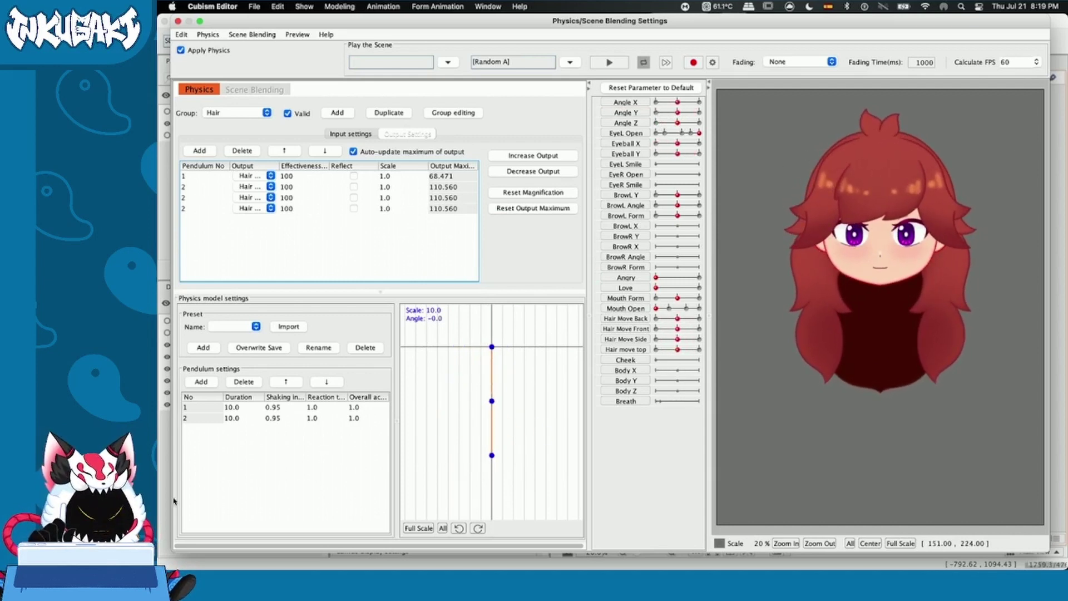
# Set the second pendulum's duration to 8.0 and its shaking influence to 0.8.
pyautogui.moveTo(888, 408); pyautogui.dragTo(803, 365)
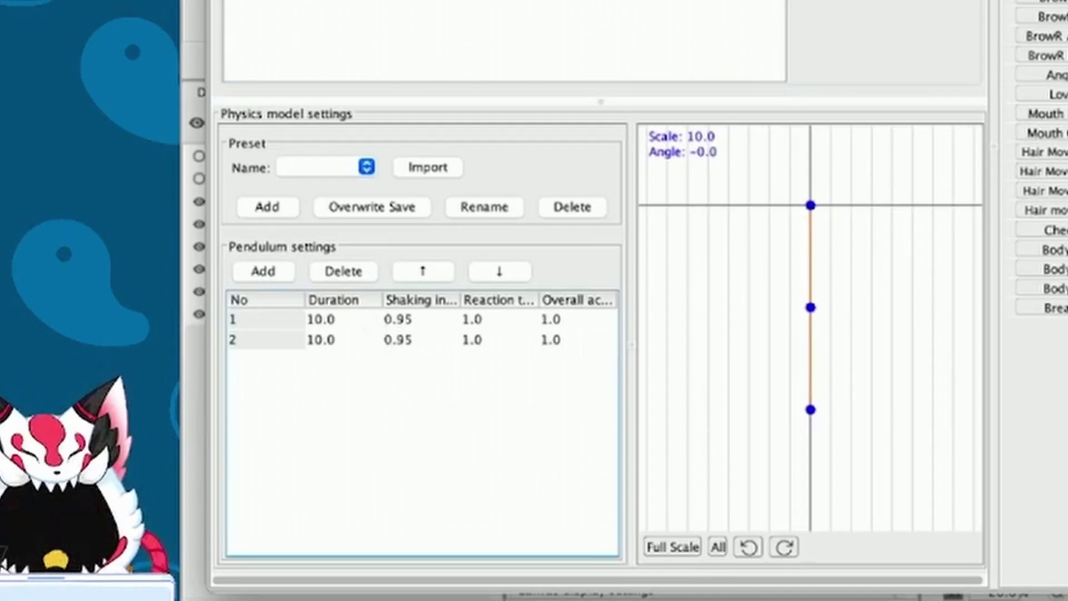
pyautogui.doubleClick(320, 339)
pyautogui.doubleClick(322, 340)
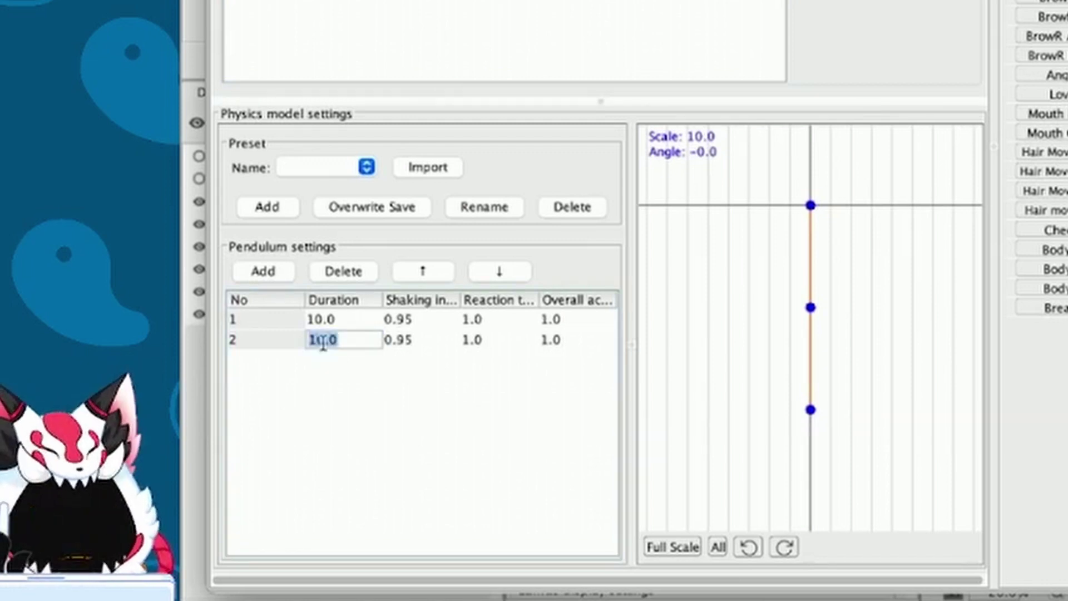
pyautogui.write('8.0')
pyautogui.doubleClick(407, 340)
pyautogui.press('BackSpace')
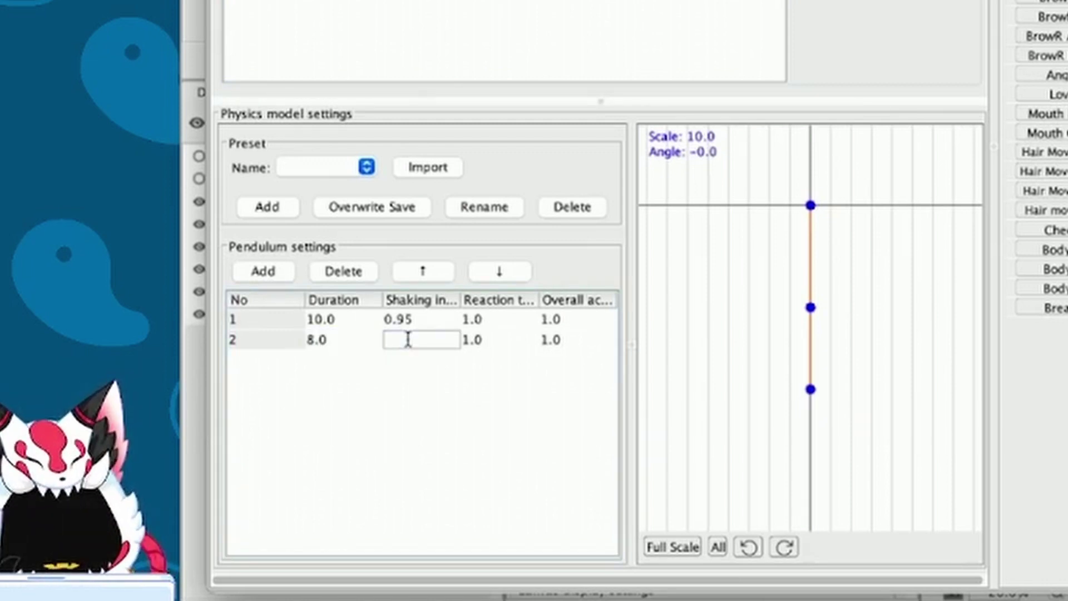
pyautogui.write('0.')
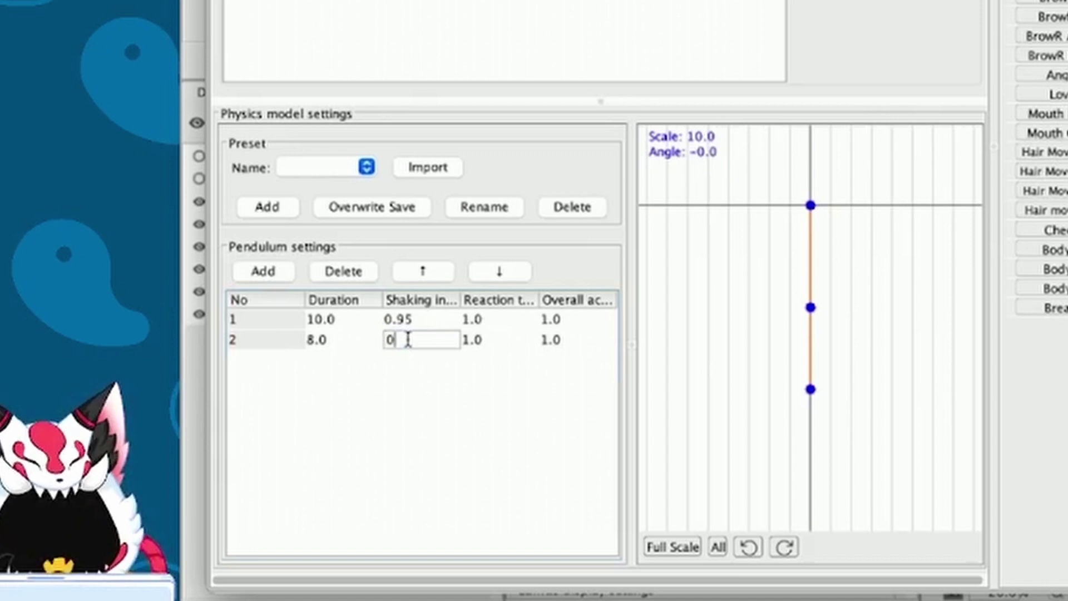
pyautogui.write('8')
pyautogui.press('Return')
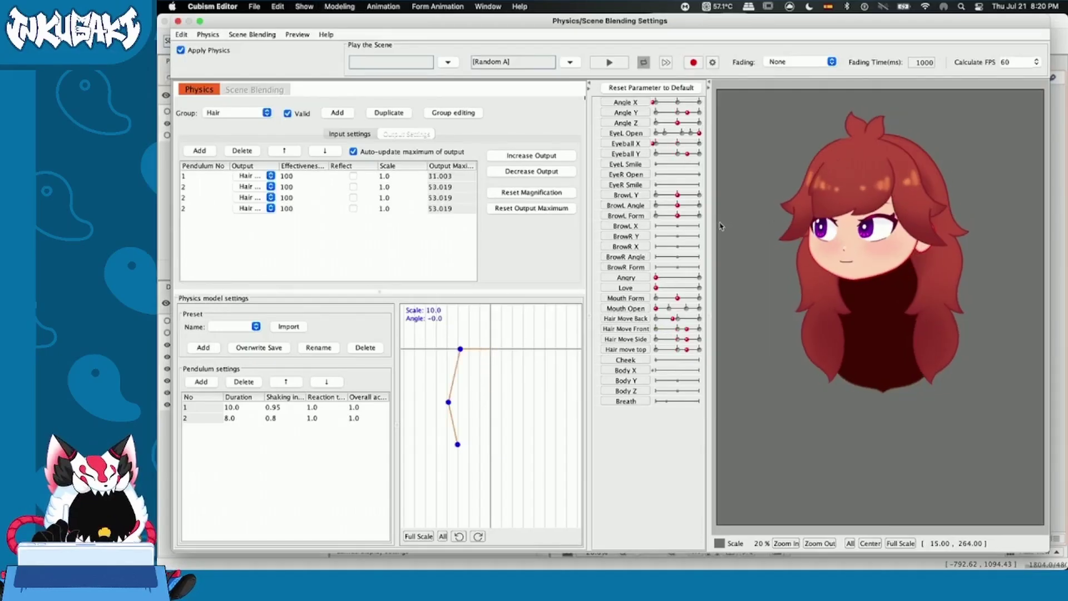
# Set the output effectiveness to 80 for Hair Move Front and Hair Move Side and 50 for Hair move top, testing the sway.
pyautogui.moveTo(1012, 281); pyautogui.dragTo(853, 462)
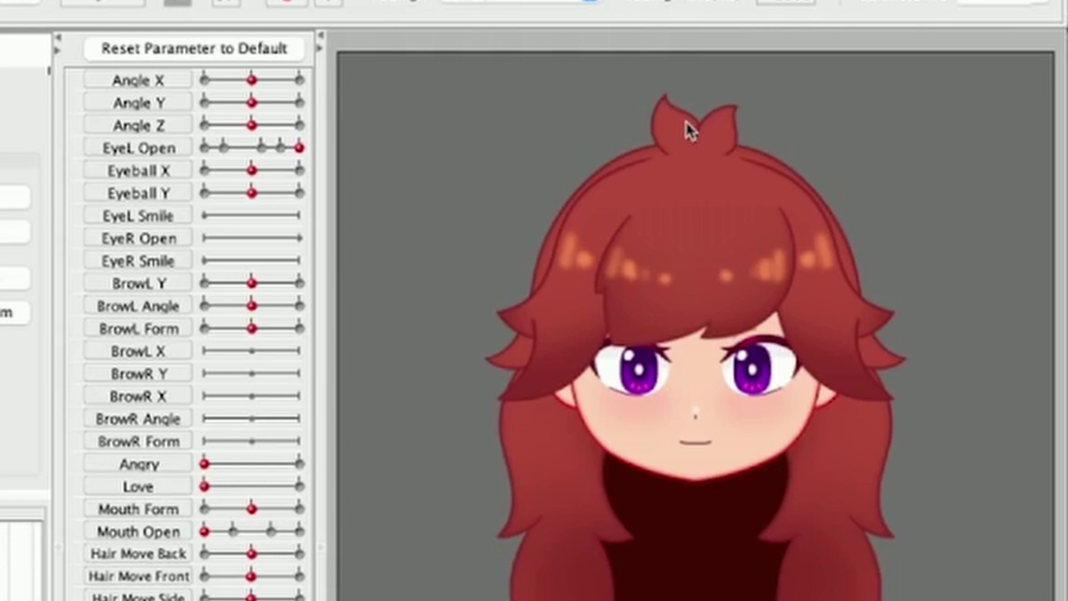
pyautogui.moveTo(696, 590); pyautogui.dragTo(703, 217)
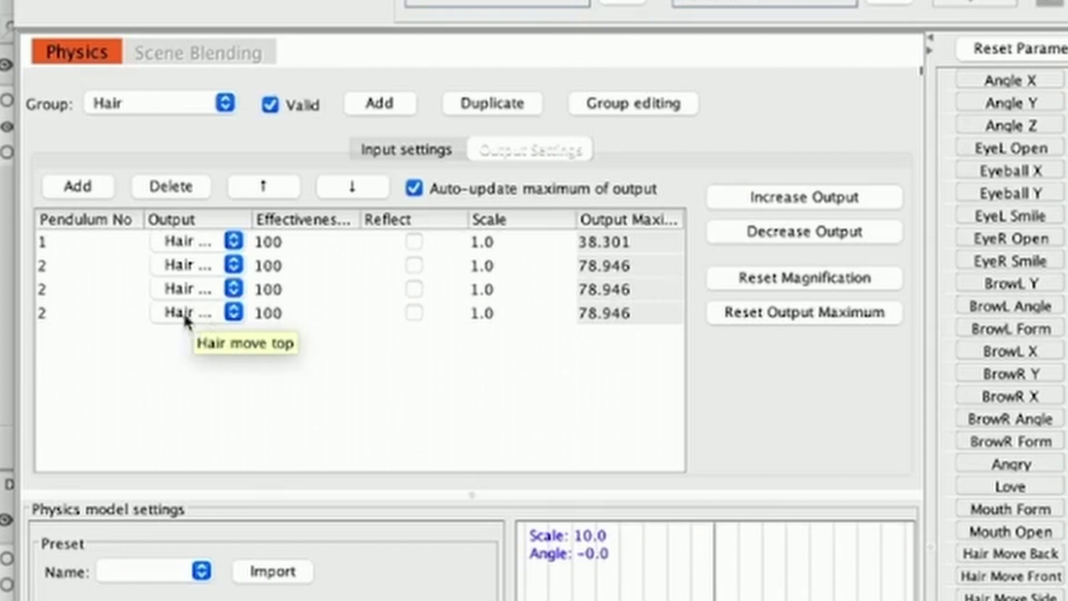
pyautogui.moveTo(269, 312); pyautogui.dragTo(213, 313)
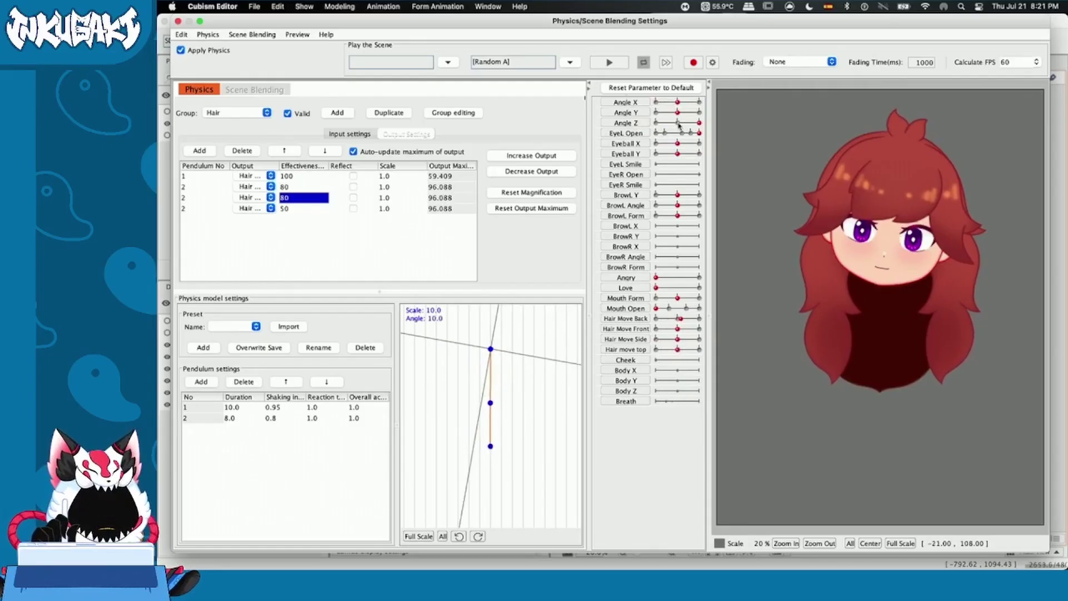
pyautogui.moveTo(752, 239); pyautogui.dragTo(755, 262)
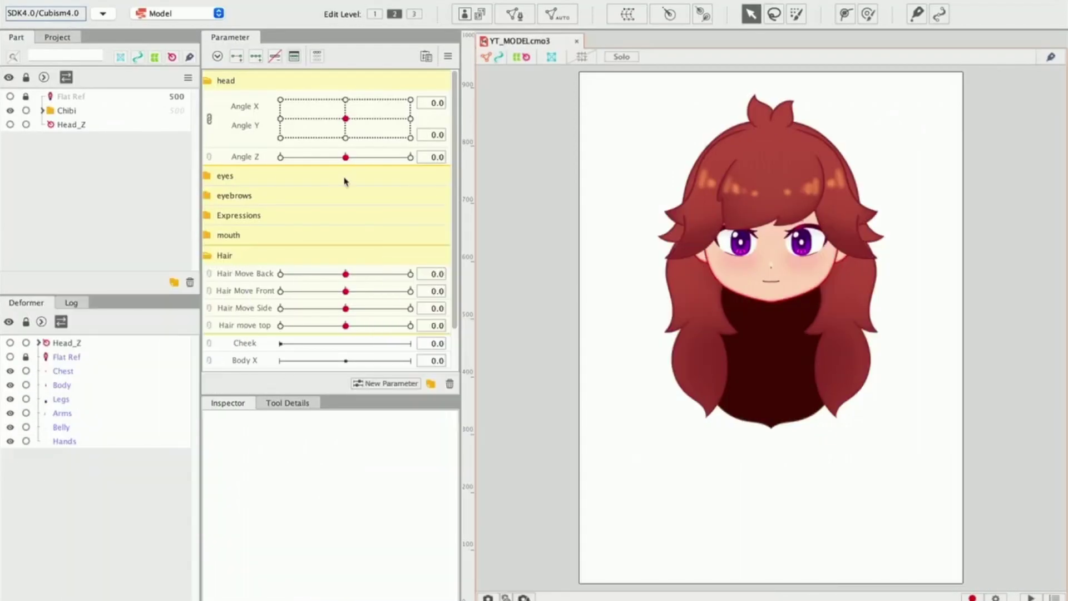
# Examine how the head and eyebrows move against the front hair by varying the head angle and BrowL Y, and collapse both parameter groups.
pyautogui.moveTo(345, 131)
pyautogui.mouseDown()
pyautogui.moveTo(365, 99)
pyautogui.moveTo(411, 122)
pyautogui.moveTo(346, 118)
pyautogui.mouseUp()
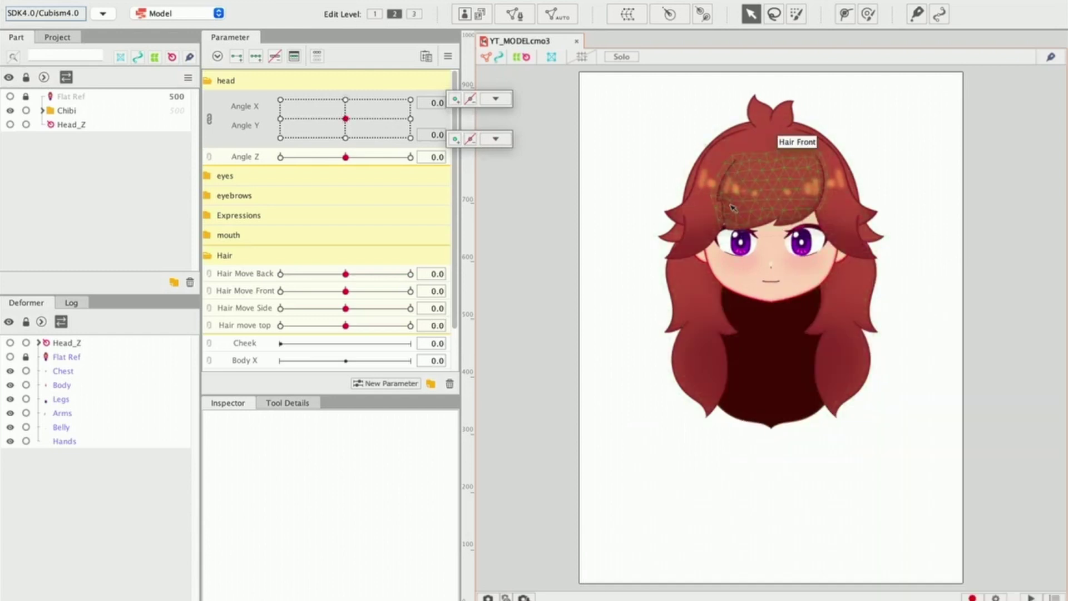
pyautogui.click(487, 134)
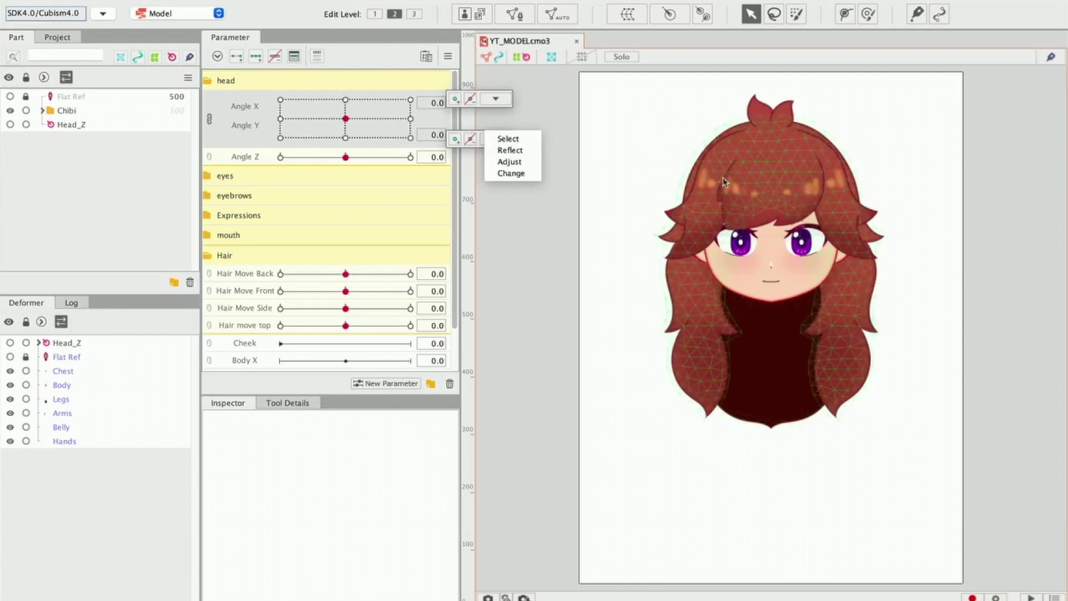
pyautogui.scroll(3, 743, 186)
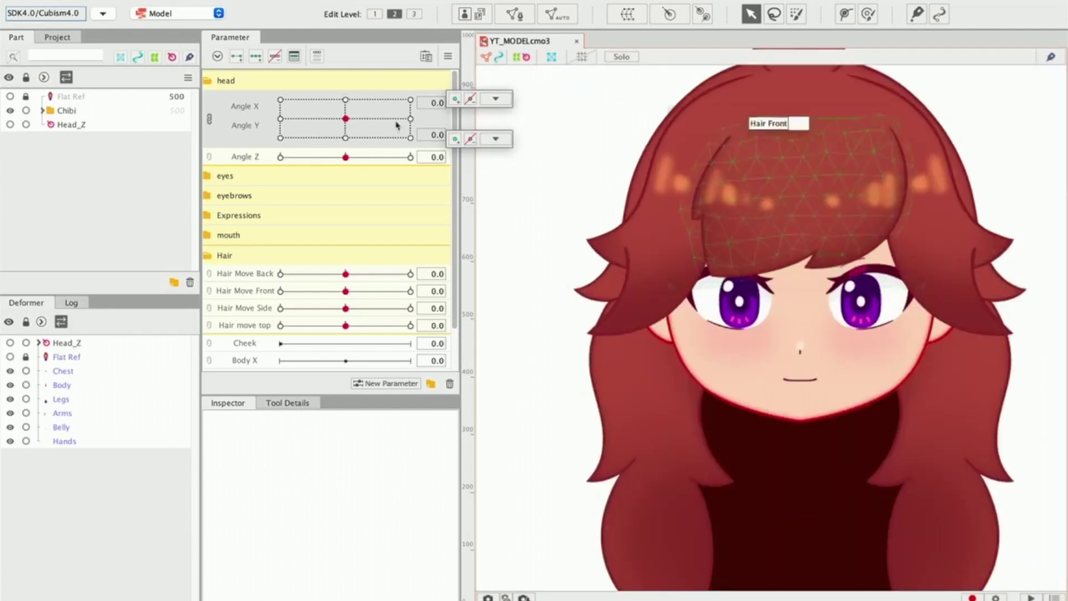
pyautogui.click(211, 201)
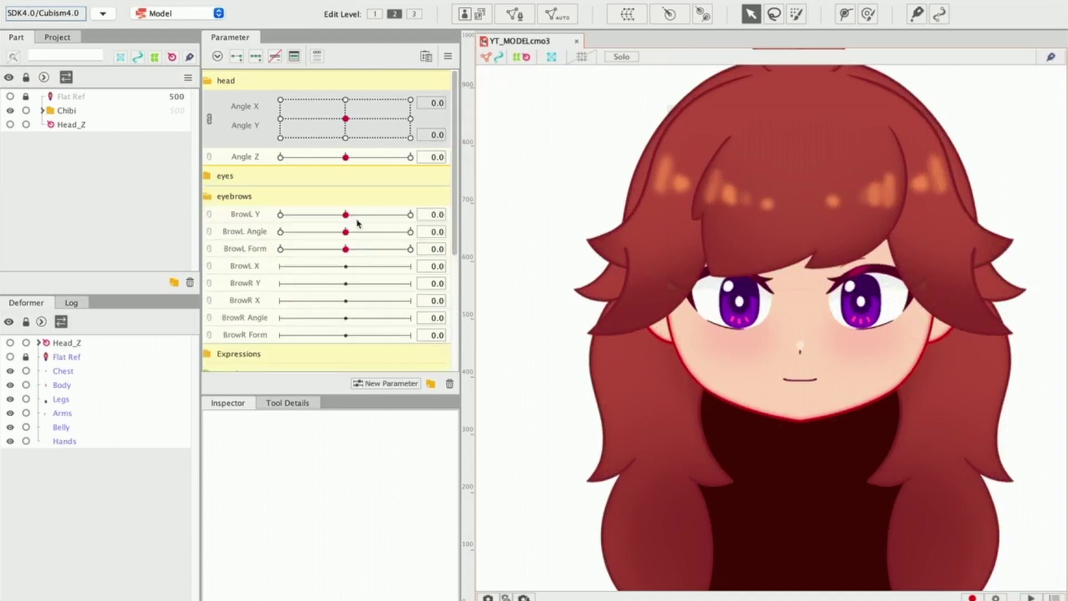
pyautogui.moveTo(358, 217); pyautogui.dragTo(322, 215)
pyautogui.click(343, 215)
pyautogui.moveTo(761, 203); pyautogui.dragTo(605, 160)
pyautogui.click(502, 196)
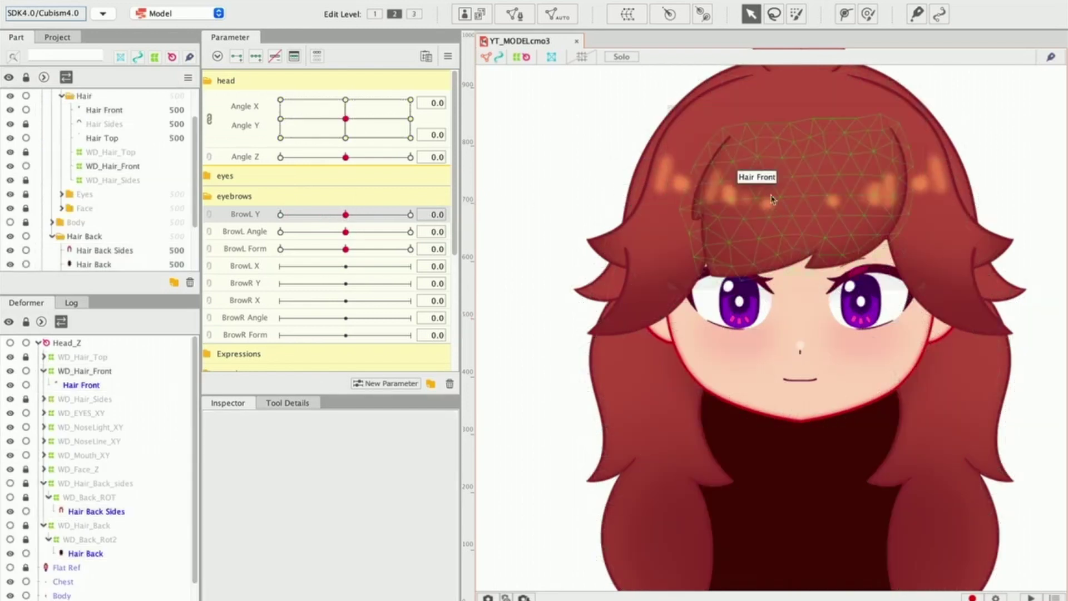
pyautogui.click(209, 199)
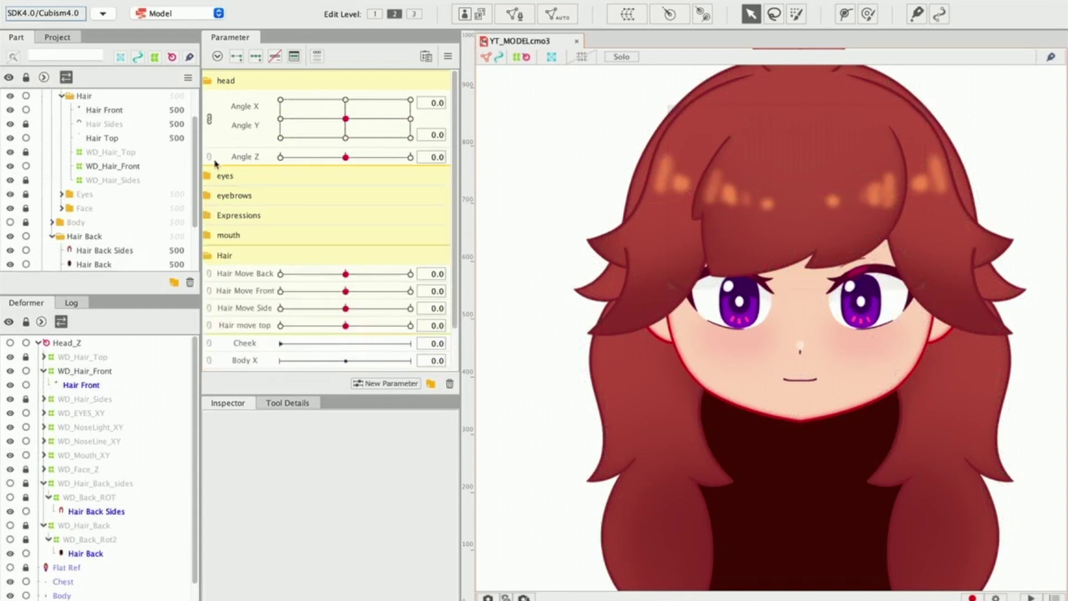
pyautogui.click(207, 85)
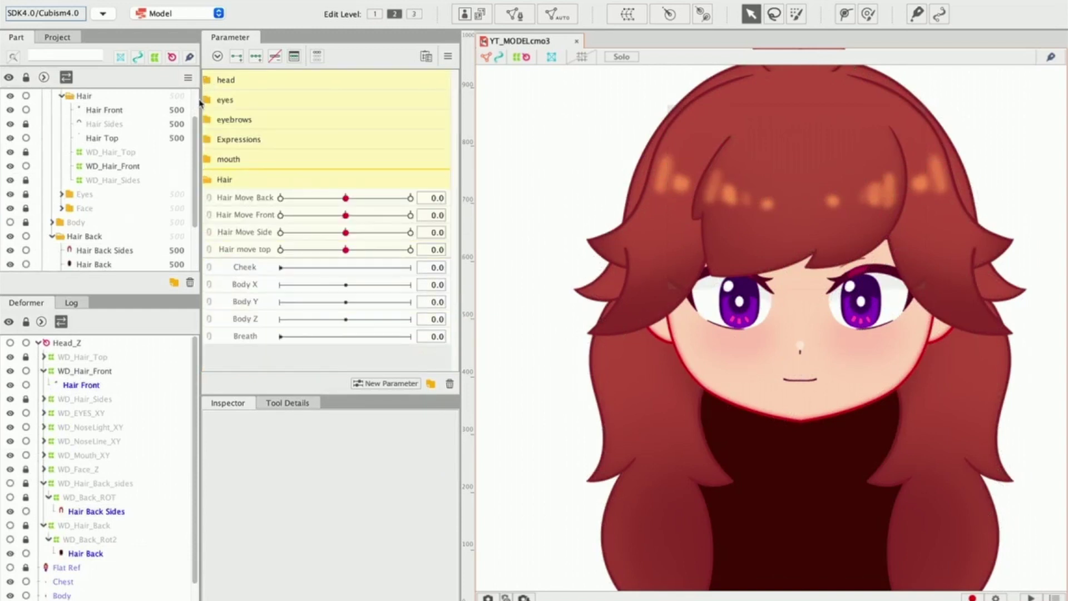
# Unlock the Hair Sides mesh and its WD_Hair_Sides warp deformer.
pyautogui.scroll(2, 108, 161)
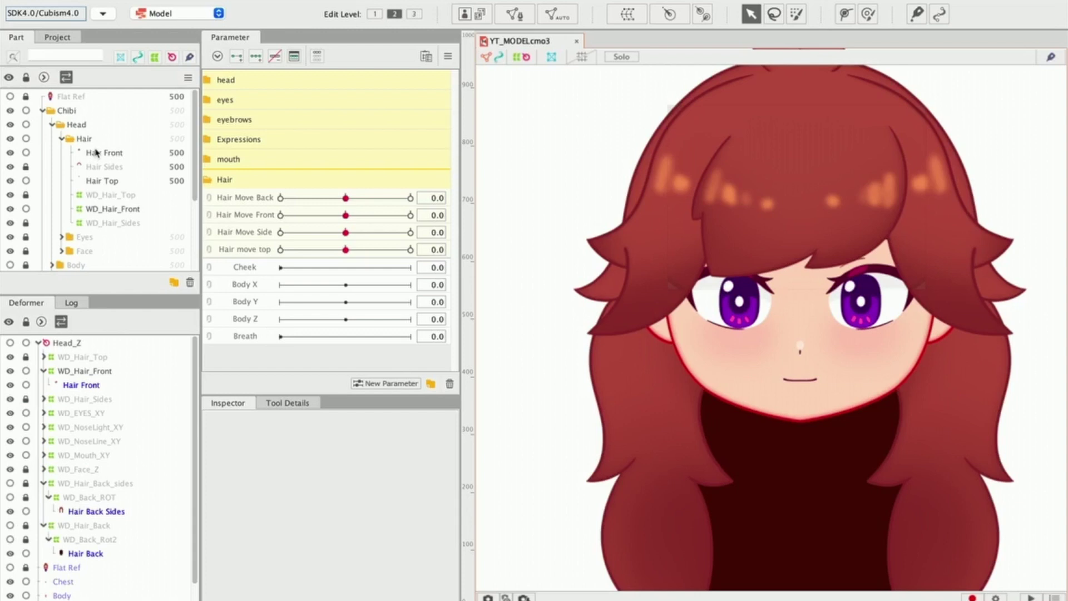
pyautogui.click(26, 168)
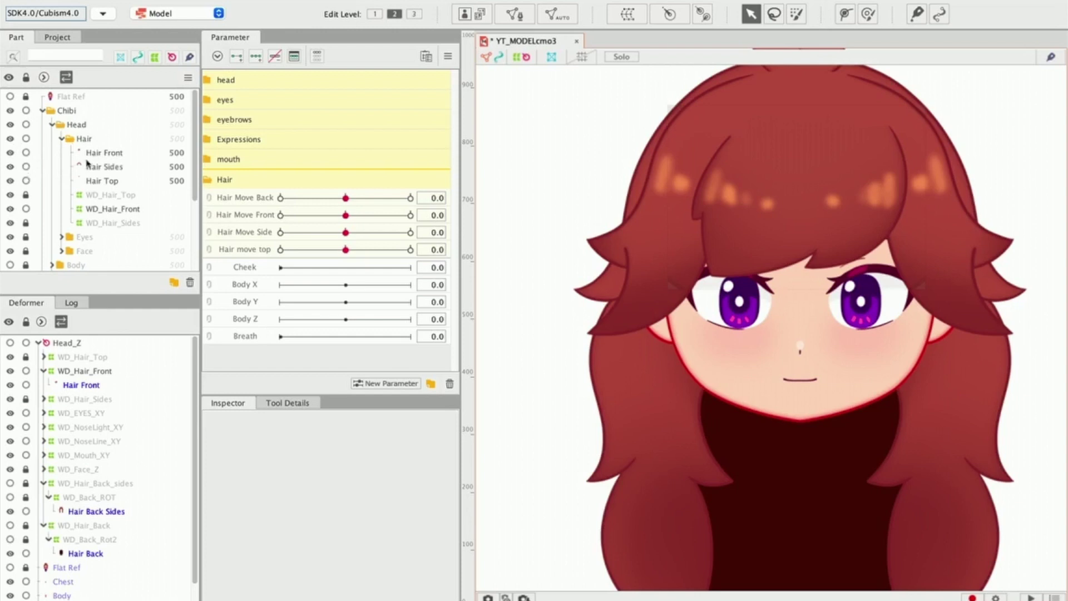
pyautogui.click(93, 153)
pyautogui.click(93, 166)
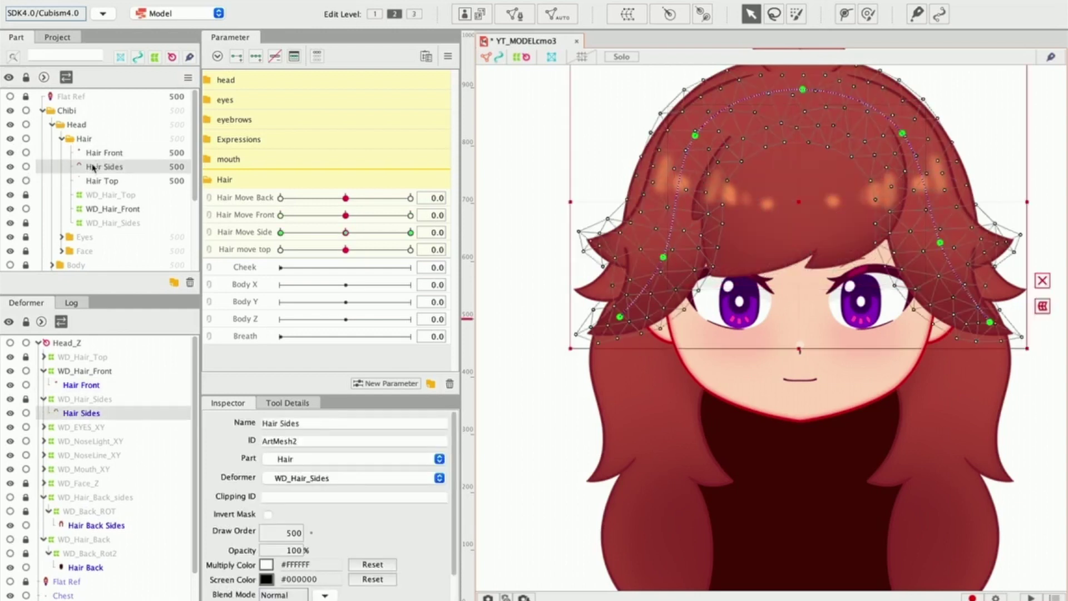
pyautogui.scroll(-2, 67, 144)
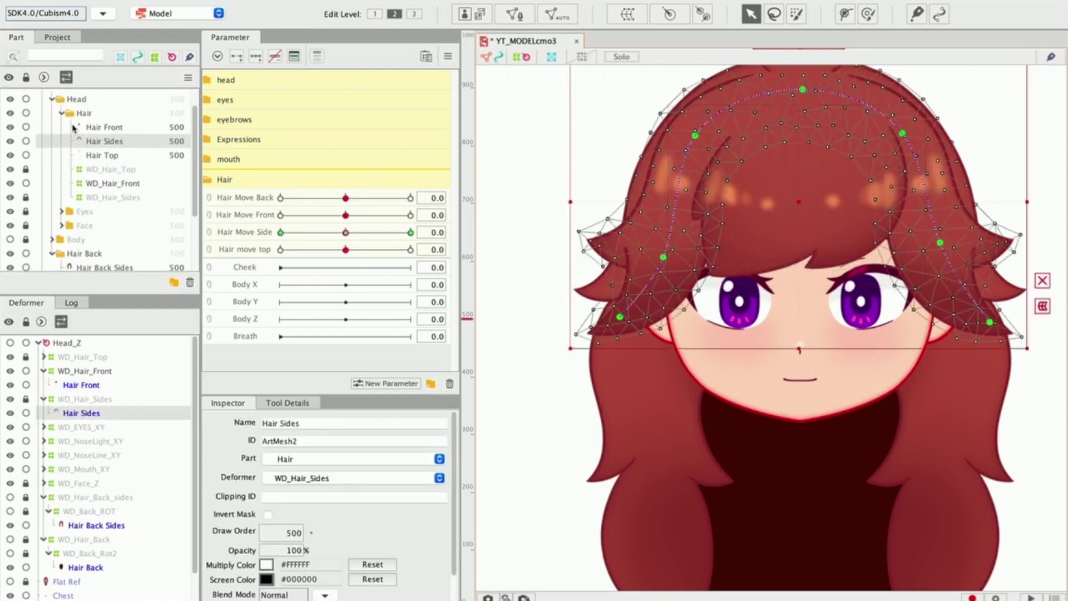
pyautogui.click(26, 197)
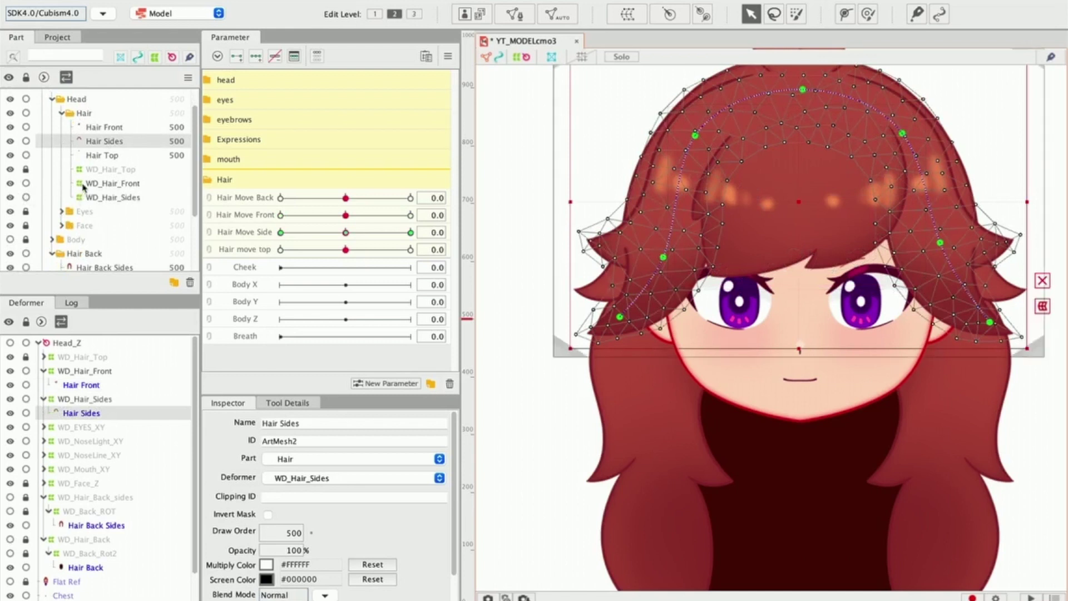
pyautogui.click(95, 198)
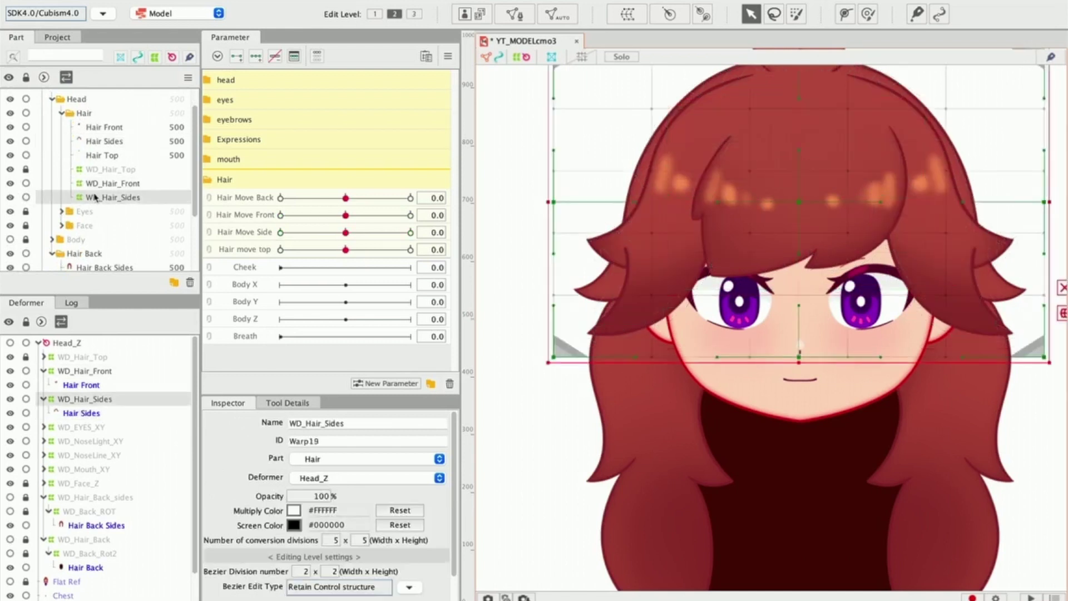
# Group the Hair Front and Hair Sides meshes and their warp deformers into a new part named Hair OP.
pyautogui.click(43, 371)
pyautogui.click(43, 371)
pyautogui.click(64, 372)
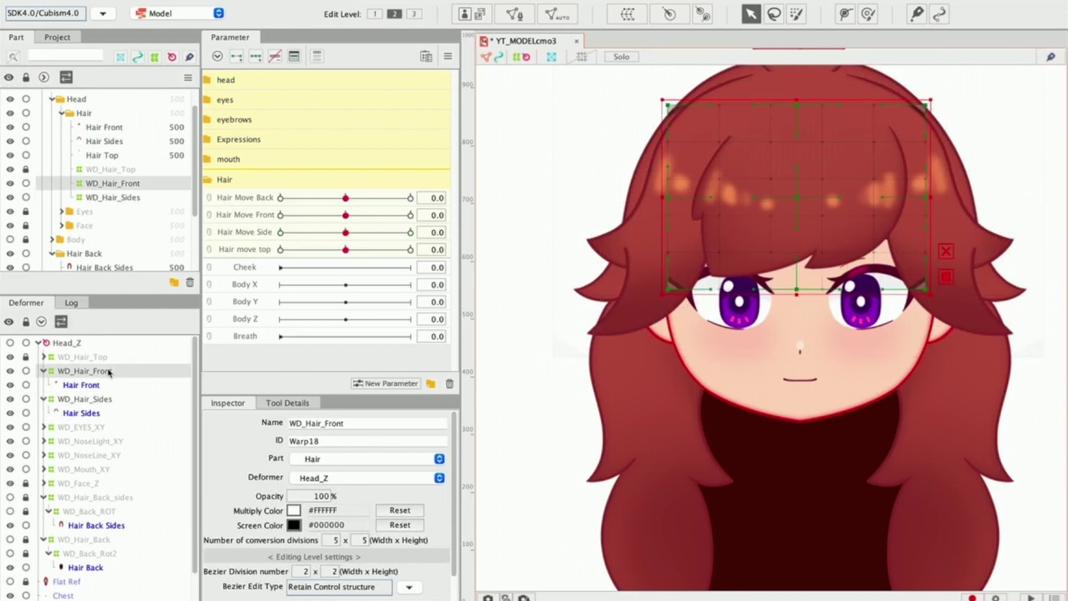
pyautogui.keyDown('shift'); pyautogui.click(77, 415); pyautogui.keyUp('shift')
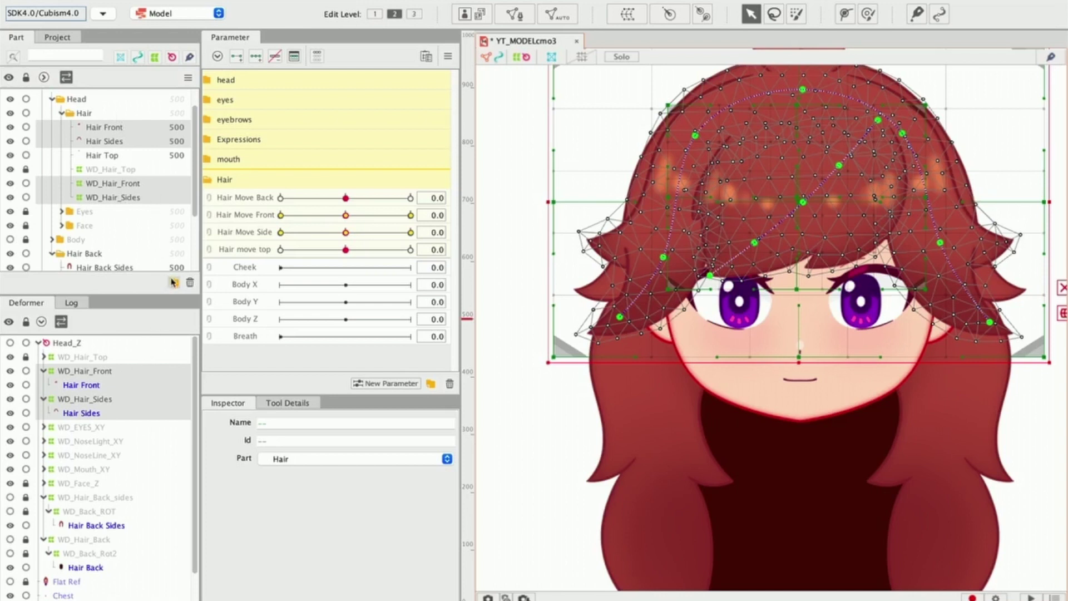
pyautogui.click(173, 282)
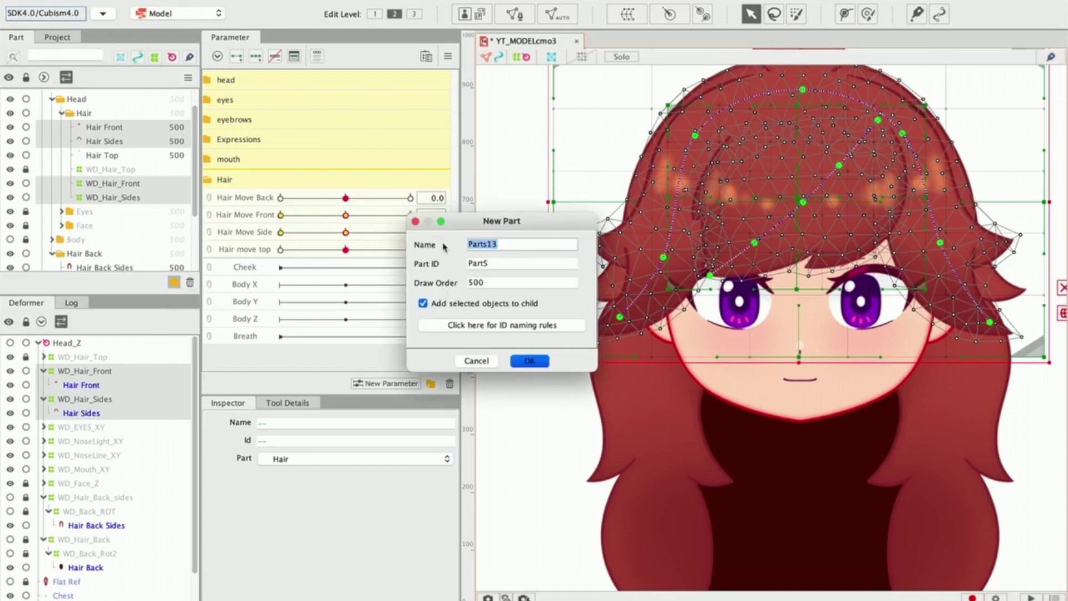
pyautogui.write('H')
pyautogui.click(529, 361)
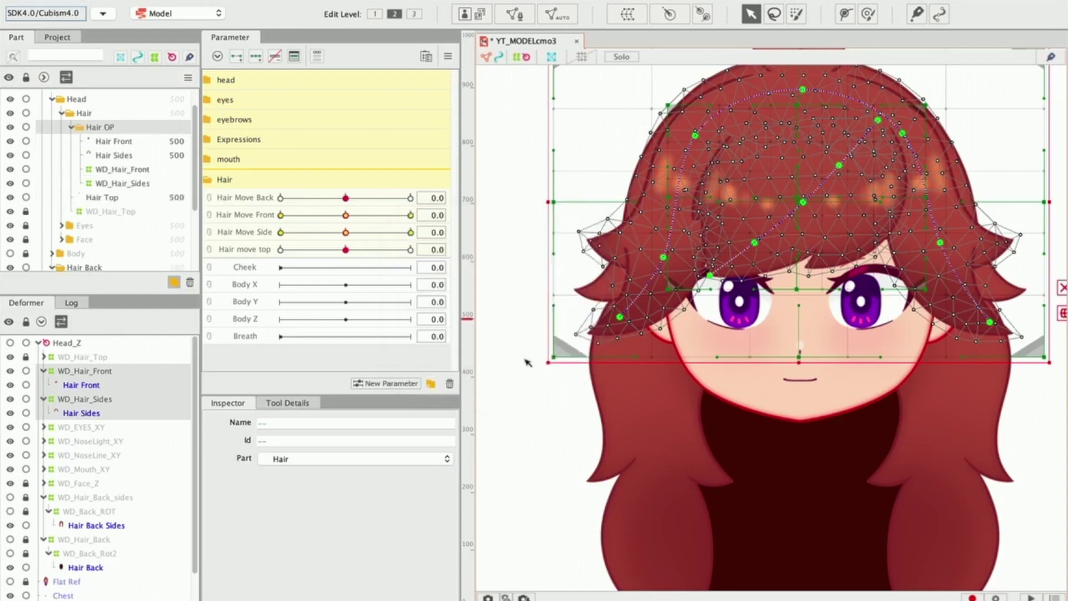
# Duplicate the Hair Front and Hair Sides meshes together with their warp deformers inside the Hair OP part.
pyautogui.click(71, 128)
pyautogui.click(71, 128)
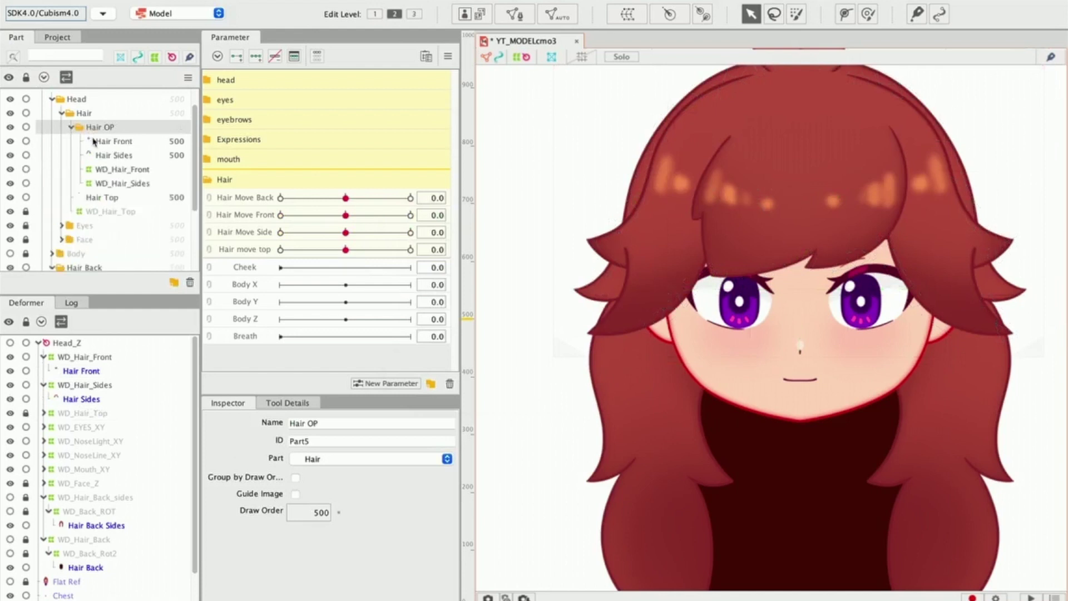
pyautogui.click(93, 141)
pyautogui.click(95, 181)
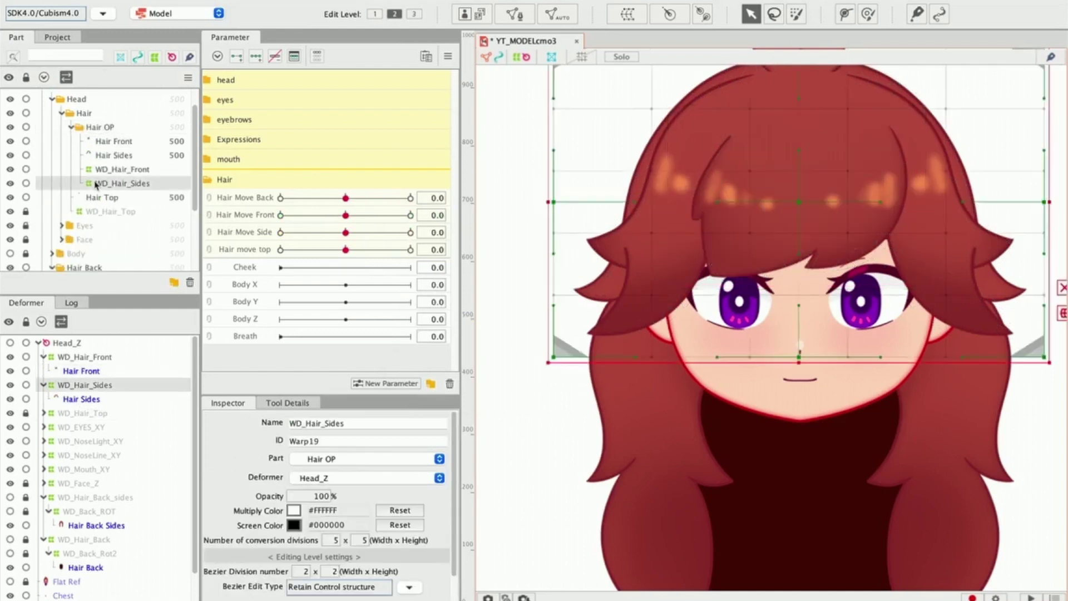
pyautogui.keyDown('shift'); pyautogui.click(101, 144); pyautogui.keyUp('shift')
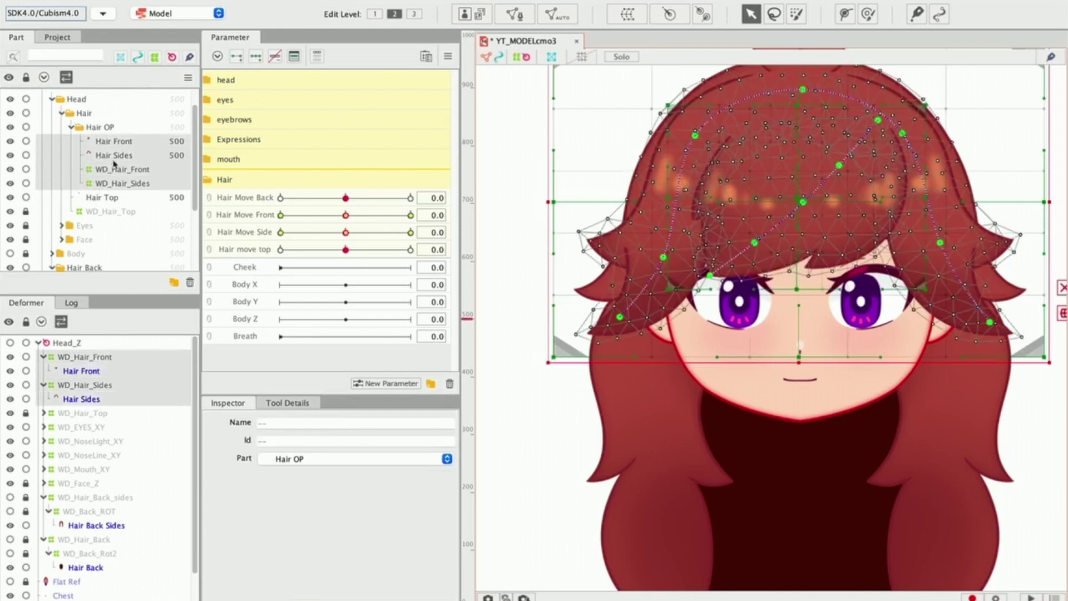
pyautogui.press('super+v')
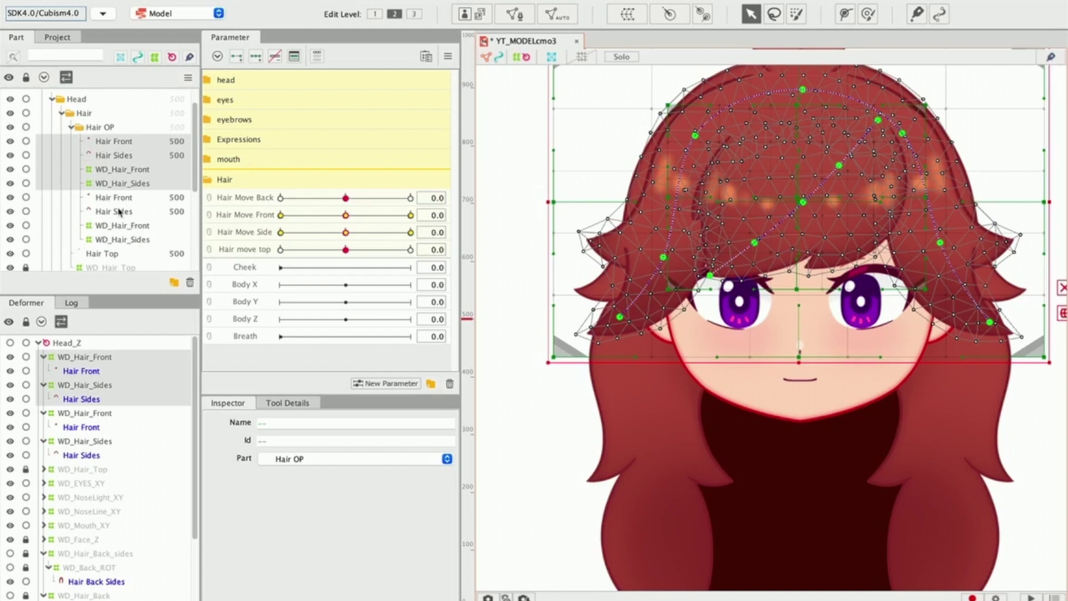
# Group one set of the duplicated hair objects into a new part named Hair Front and place it above Hair OP within Hair.
pyautogui.click(98, 201)
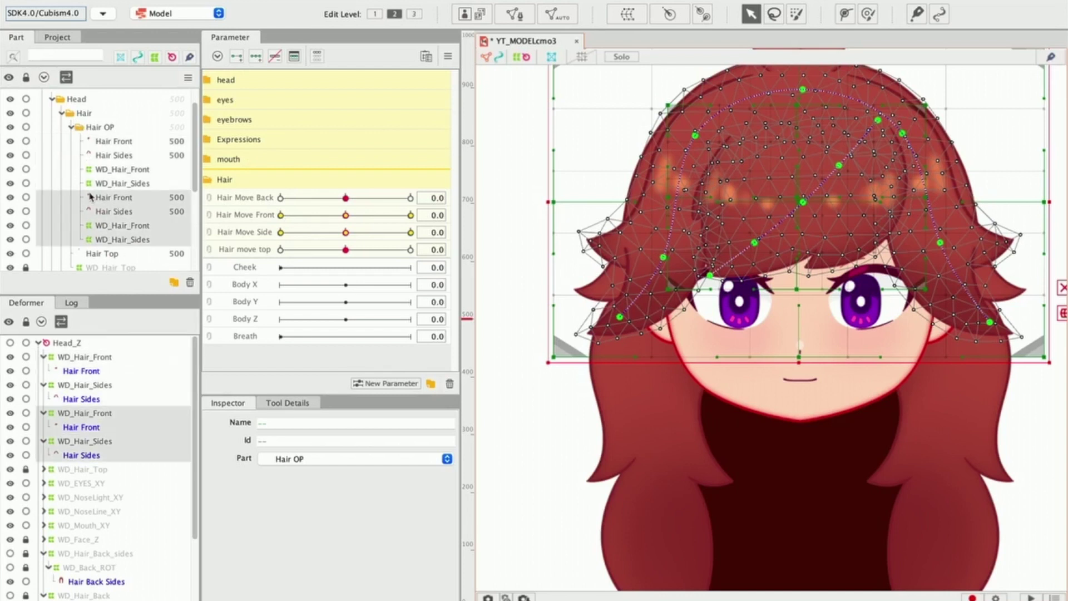
pyautogui.click(174, 283)
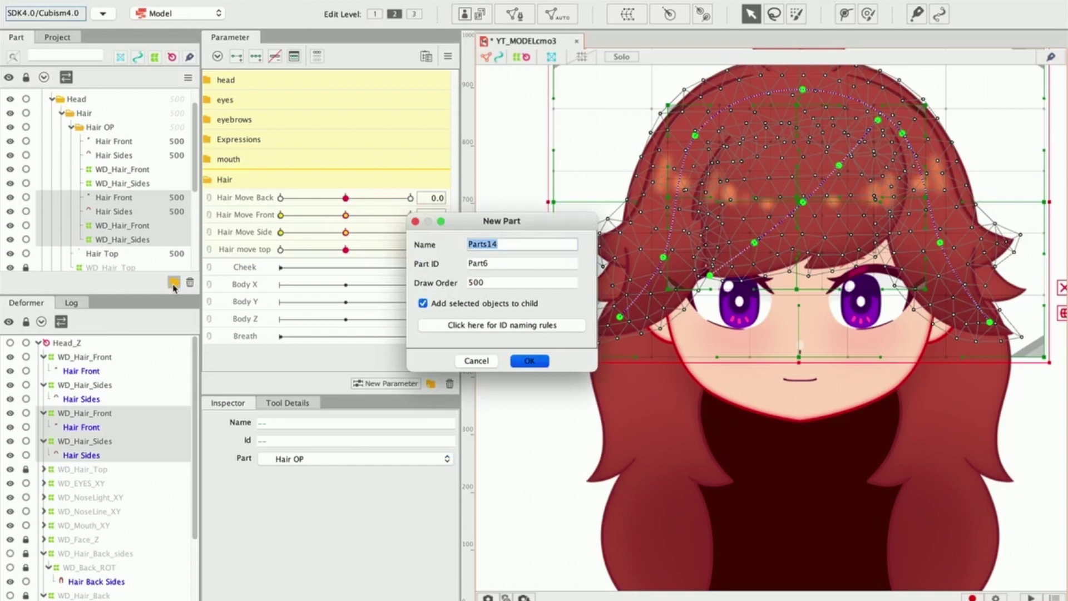
pyautogui.write('Hair Front')
pyautogui.click(529, 360)
pyautogui.click(81, 198)
pyautogui.moveTo(82, 198); pyautogui.dragTo(78, 117)
pyautogui.click(71, 141)
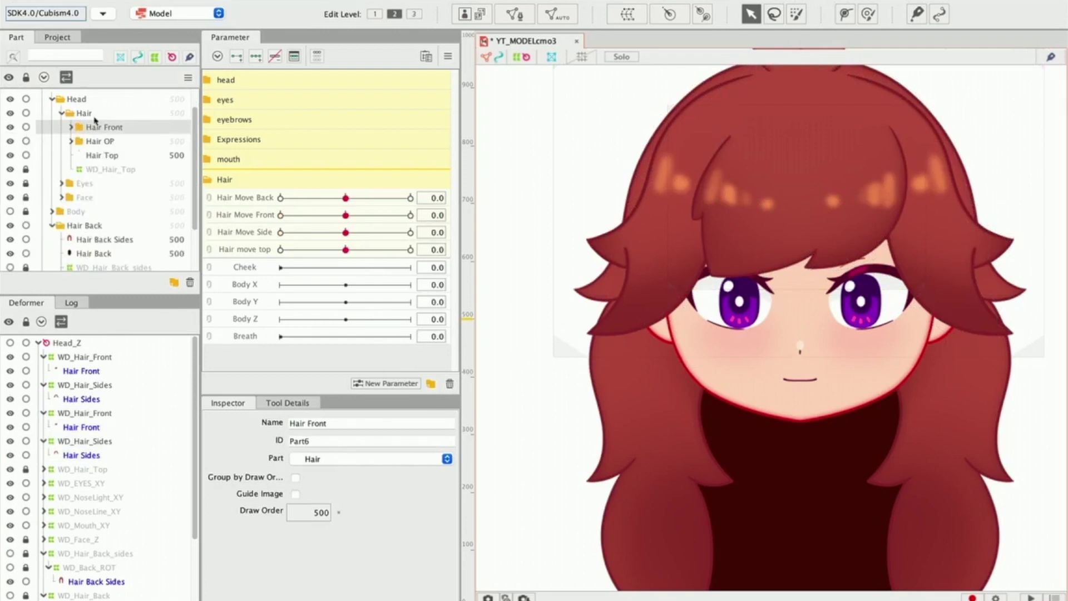
# Unlock and expand the Eyes part, and select the Hair OP part.
pyautogui.scroll(-3, 86, 160)
pyautogui.scroll(3, 86, 159)
pyautogui.click(71, 188)
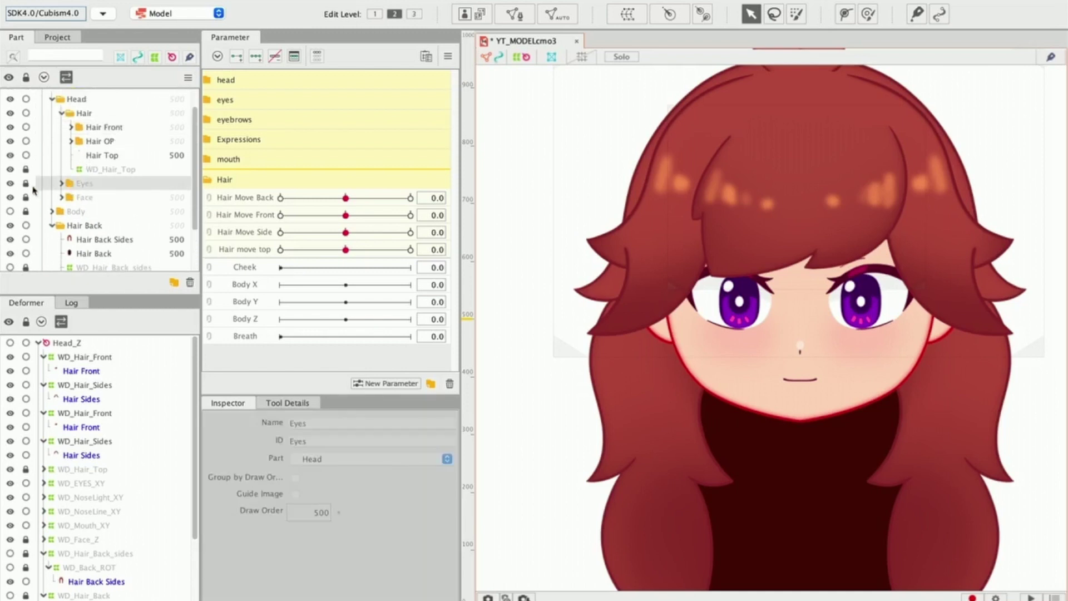
pyautogui.click(61, 184)
pyautogui.click(25, 197)
pyautogui.click(26, 211)
pyautogui.click(25, 224)
pyautogui.click(26, 239)
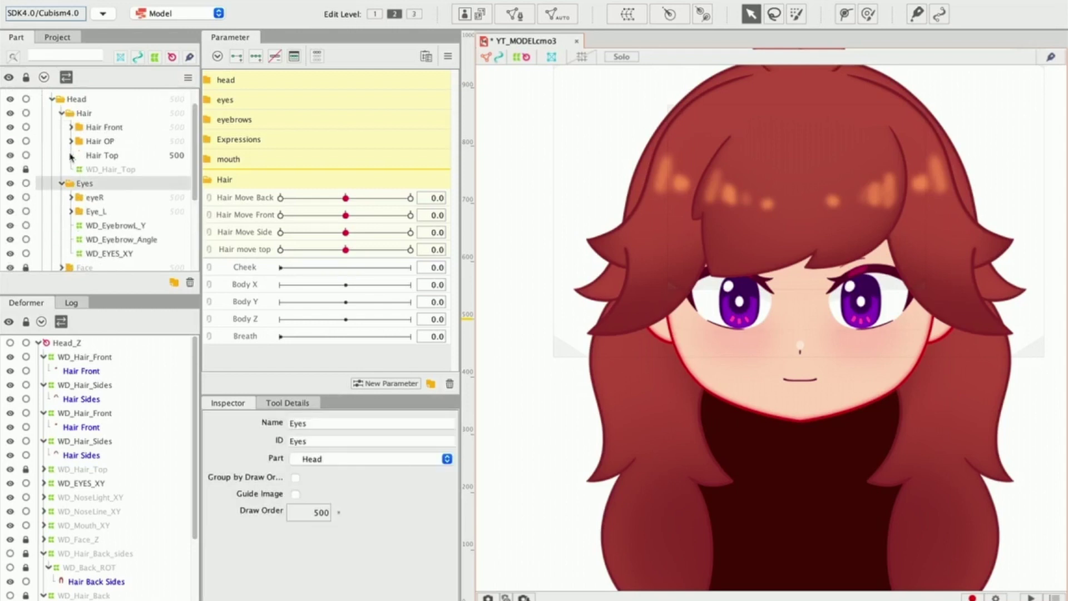
pyautogui.click(70, 144)
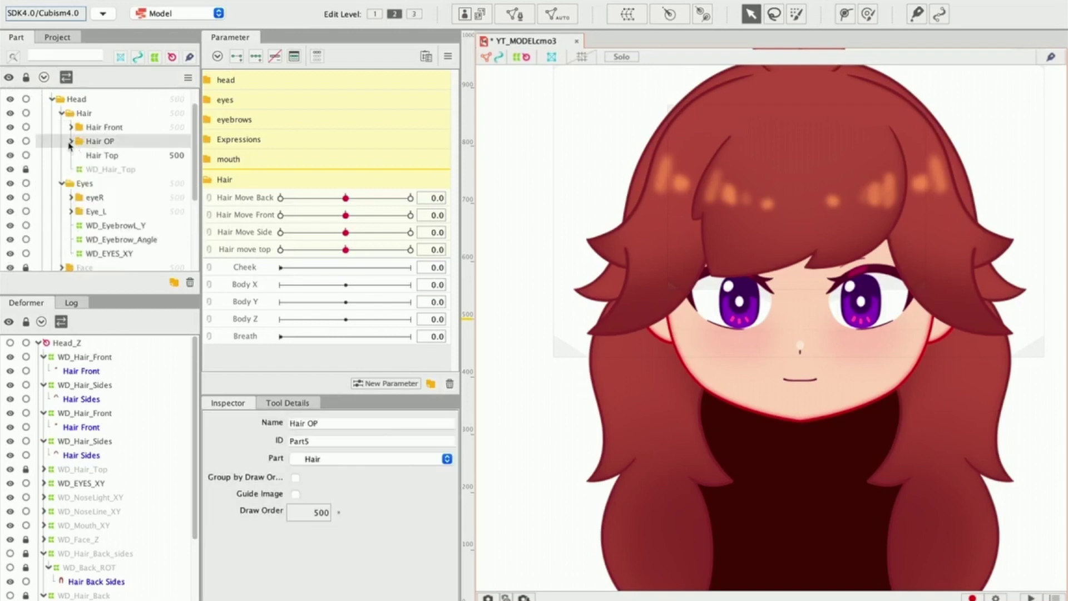
# Move the Hair OP part into the Eyes part below Eye_L, and check the contents of the eyeR part.
pyautogui.moveTo(91, 142); pyautogui.dragTo(111, 219)
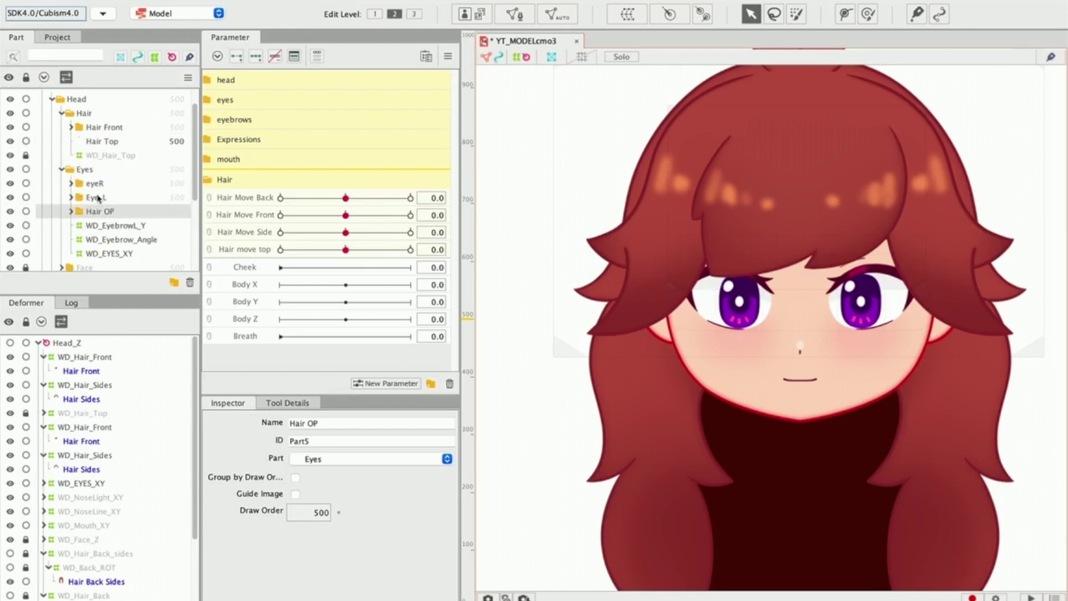
pyautogui.click(71, 184)
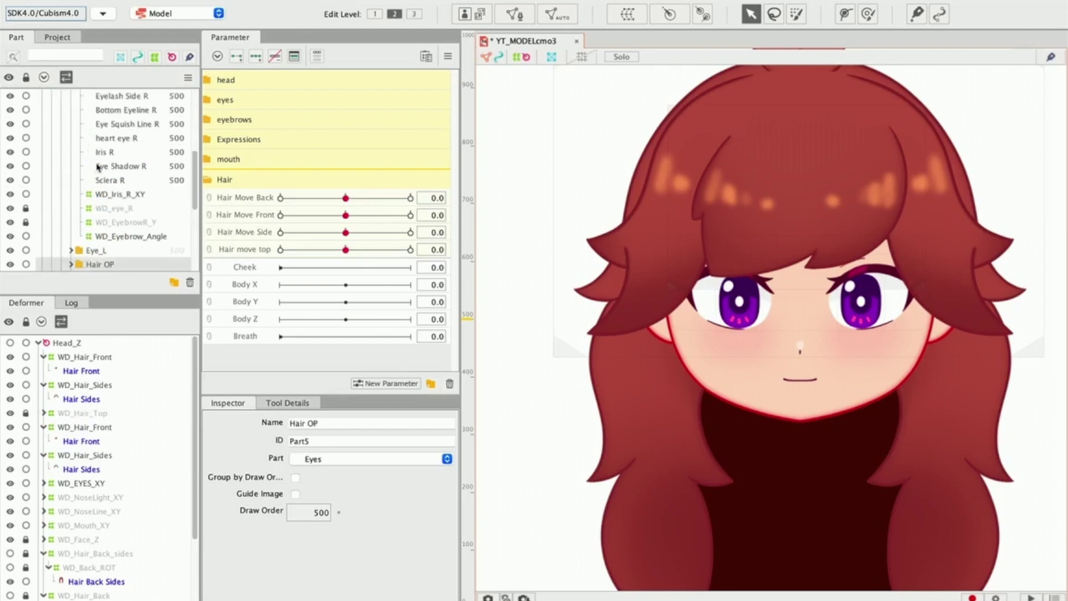
pyautogui.scroll(3, 97, 167)
pyautogui.scroll(-2, 97, 167)
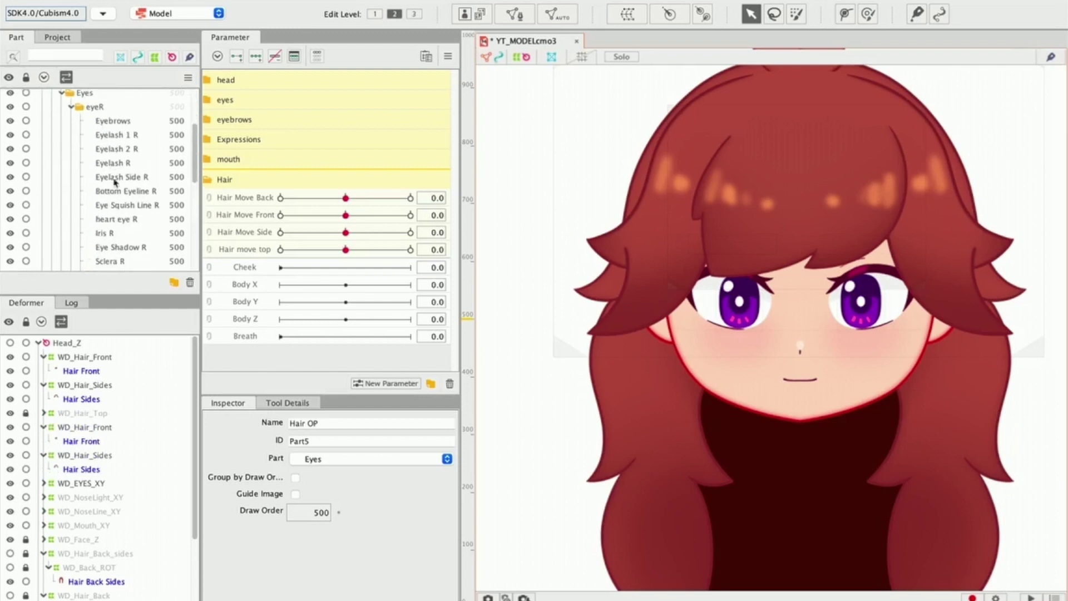
pyautogui.click(112, 120)
# Create a parent warp deformer around WD_Hair_Front and WD_Hair_Sides in the Hair Front part.
pyautogui.scroll(4, 111, 120)
pyautogui.click(113, 181)
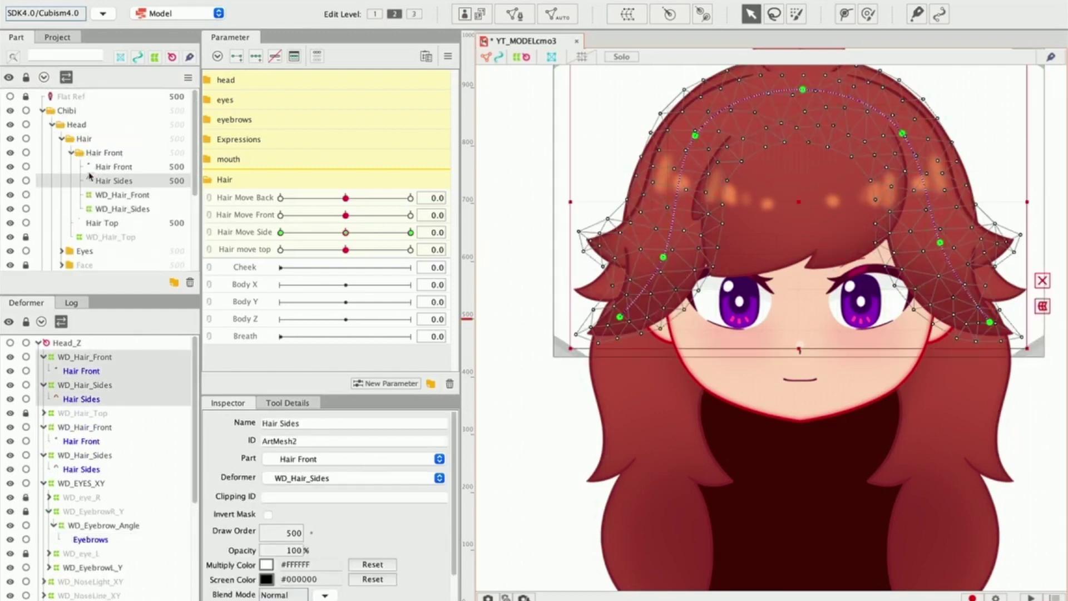
pyautogui.click(100, 167)
pyautogui.click(97, 195)
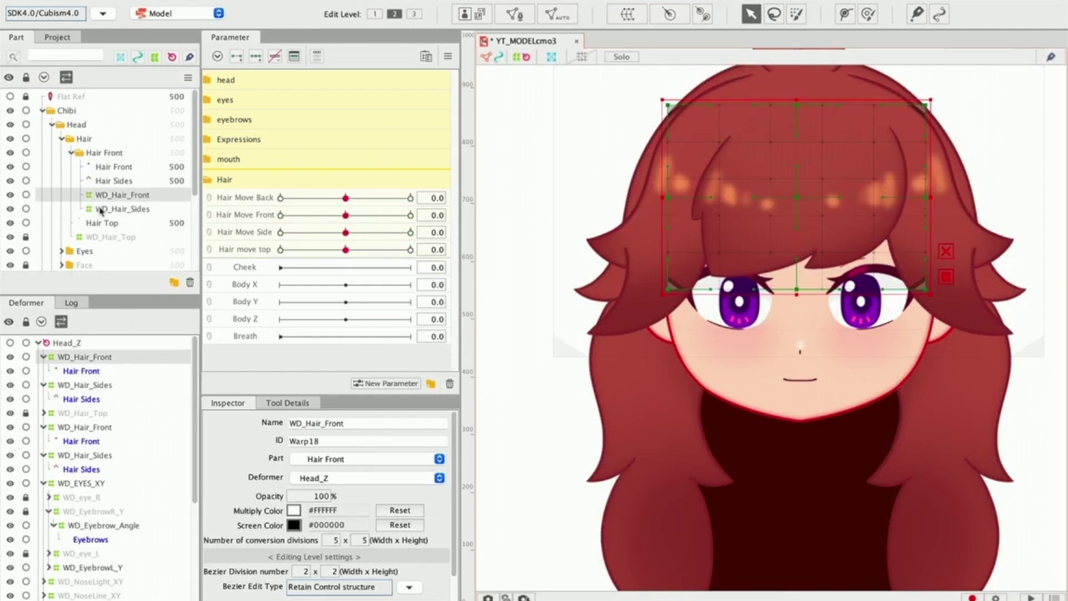
pyautogui.keyDown('ctrl'); pyautogui.click(100, 210); pyautogui.keyUp('ctrl')
pyautogui.click(627, 14)
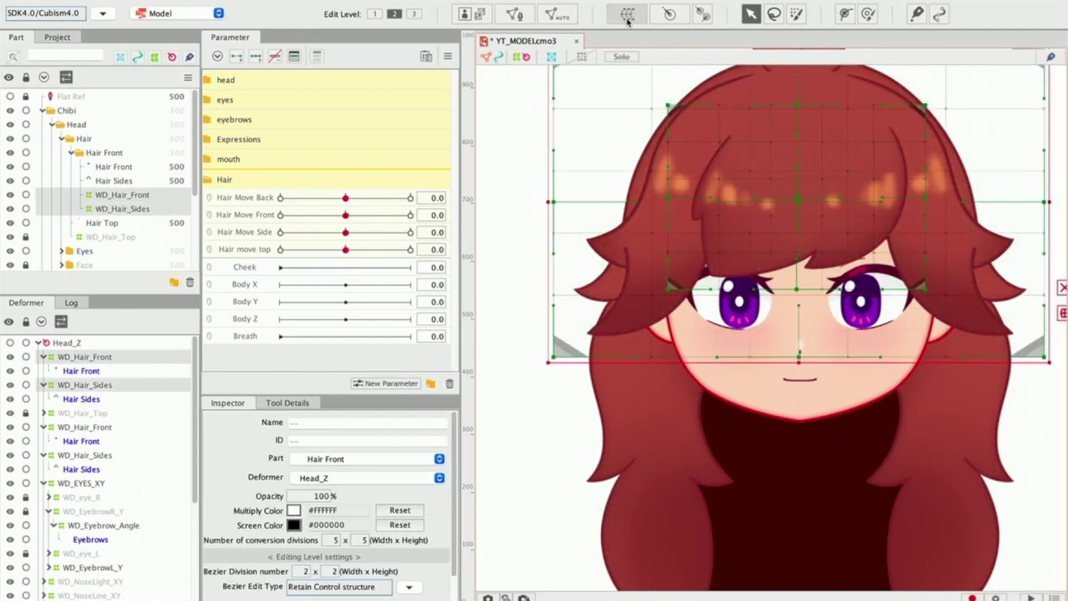
pyautogui.click(685, 539)
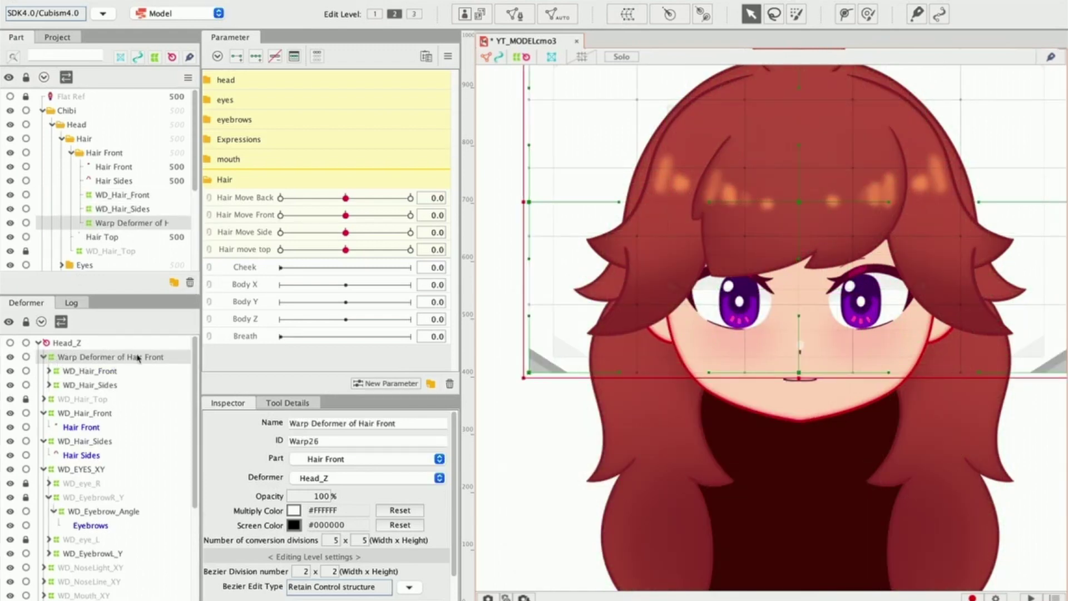
# Check the hair deformers nested in the new warp deformer and preview the head's Angle X and Angle Y movement.
pyautogui.click(92, 371)
pyautogui.click(63, 385)
pyautogui.click(65, 373)
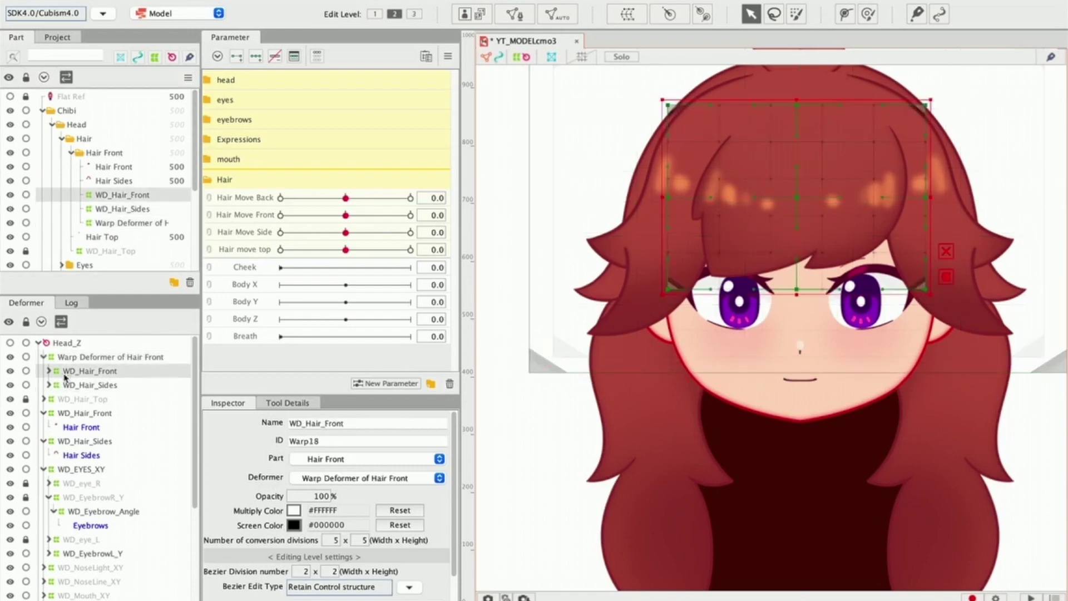
pyautogui.click(209, 79)
pyautogui.moveTo(346, 119); pyautogui.dragTo(300, 99)
pyautogui.click(340, 115)
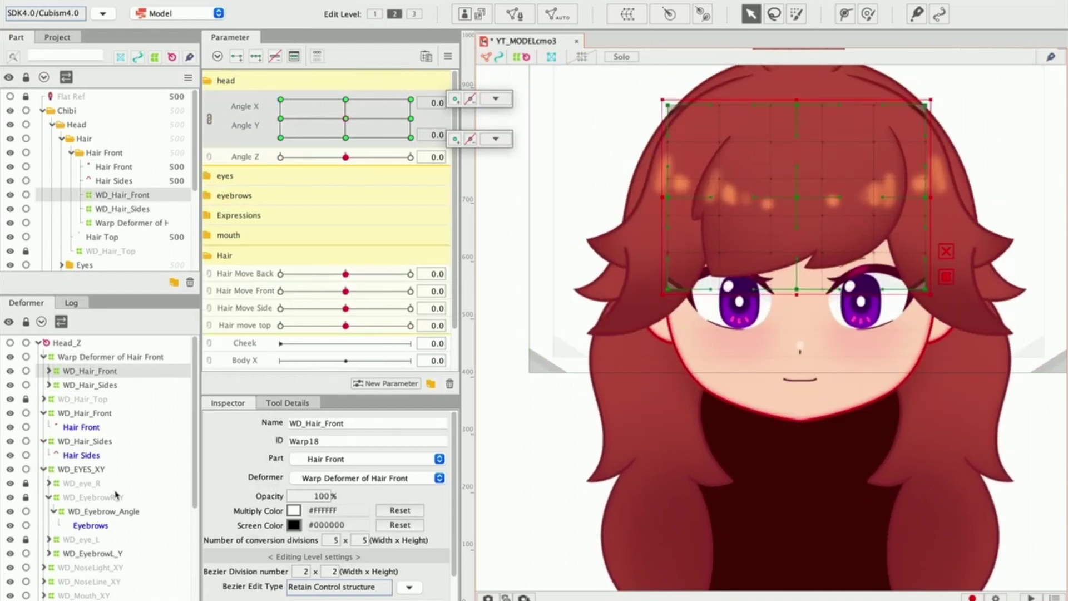
# Rename the new parent hair warp deformer as WD_HAIR_OP.
pyautogui.click(84, 357)
pyautogui.moveTo(396, 423); pyautogui.dragTo(295, 421)
pyautogui.write('WD_HAIR_OP')
pyautogui.press('Return')
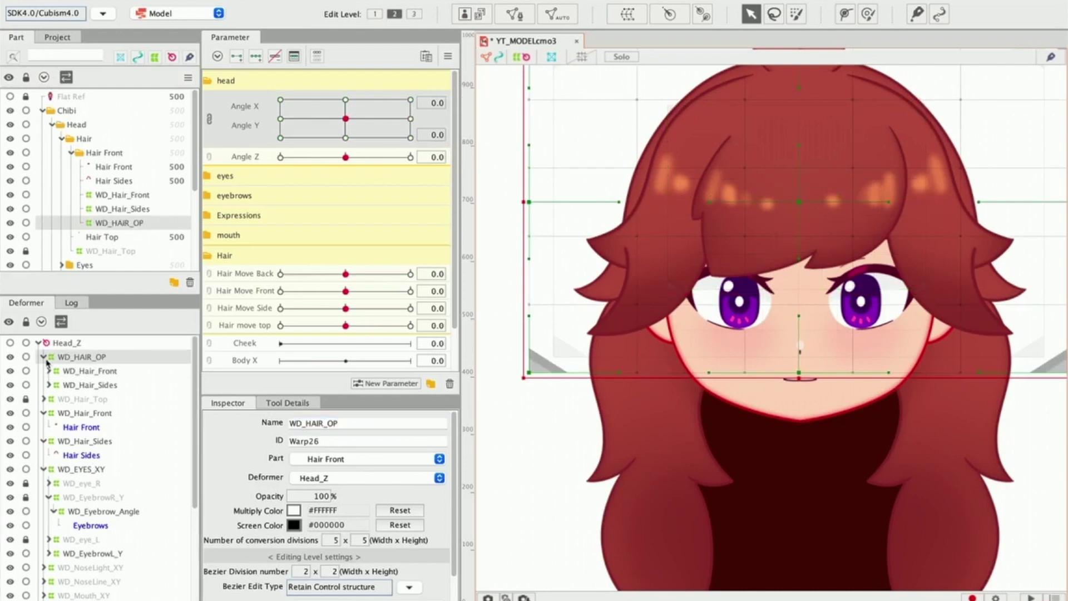
# Set the opacity of the WD_HAIR_OP deformer to 60% and check the eyes and brows through the hair.
pyautogui.scroll(-3, 299, 421)
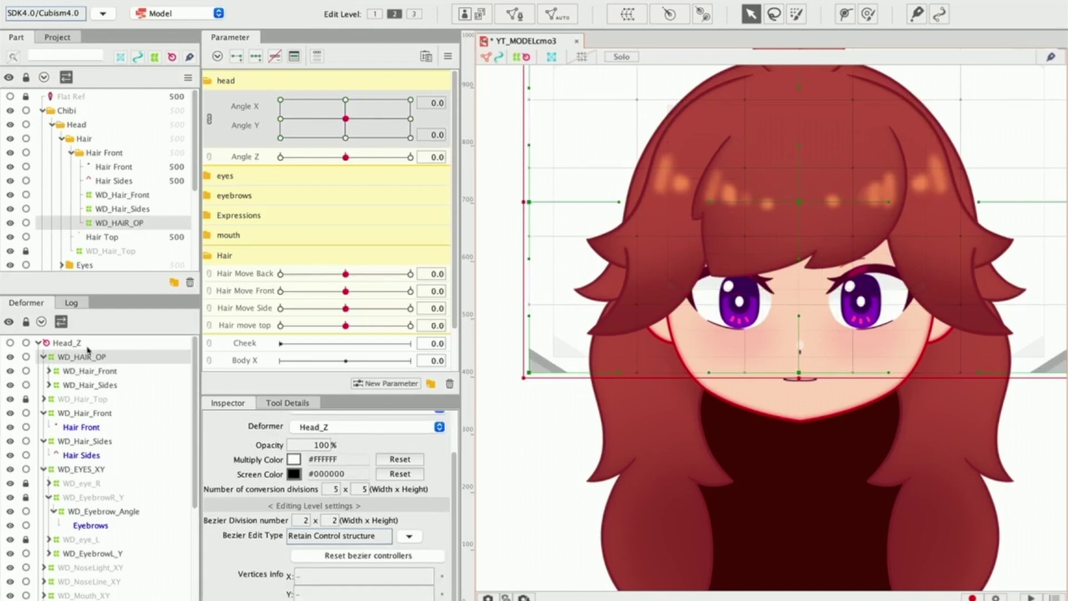
pyautogui.click(72, 369)
pyautogui.click(68, 382)
pyautogui.click(68, 361)
pyautogui.scroll(-1, 323, 571)
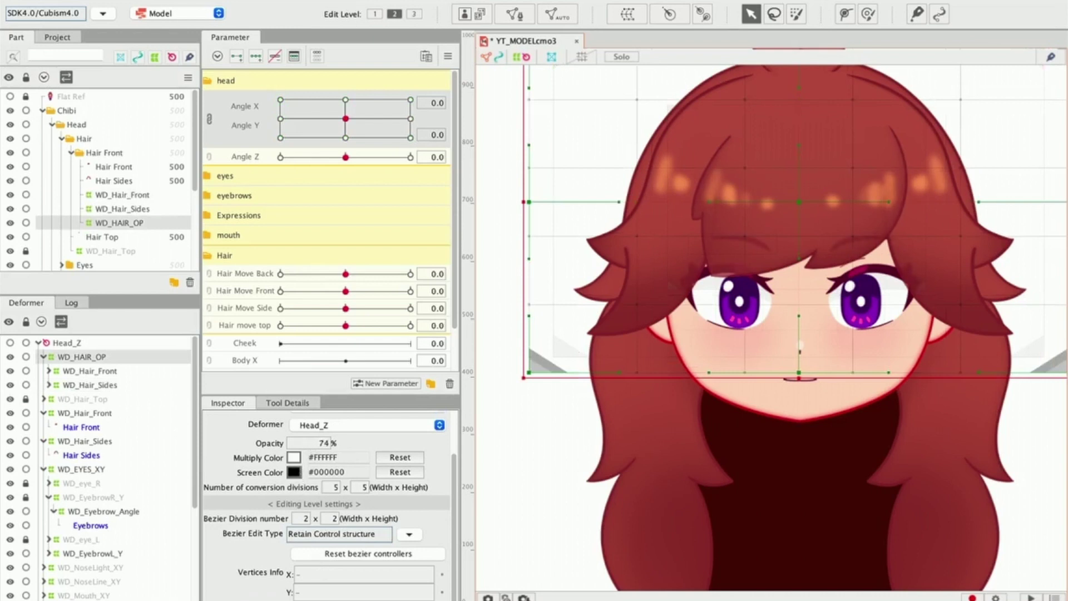
pyautogui.doubleClick(317, 443)
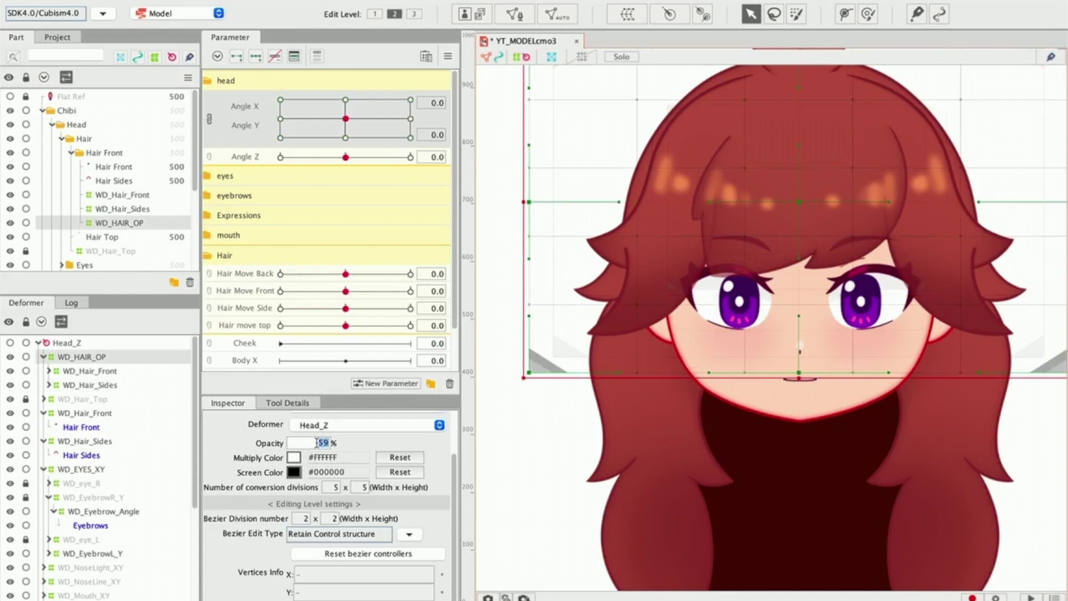
pyautogui.press('Return')
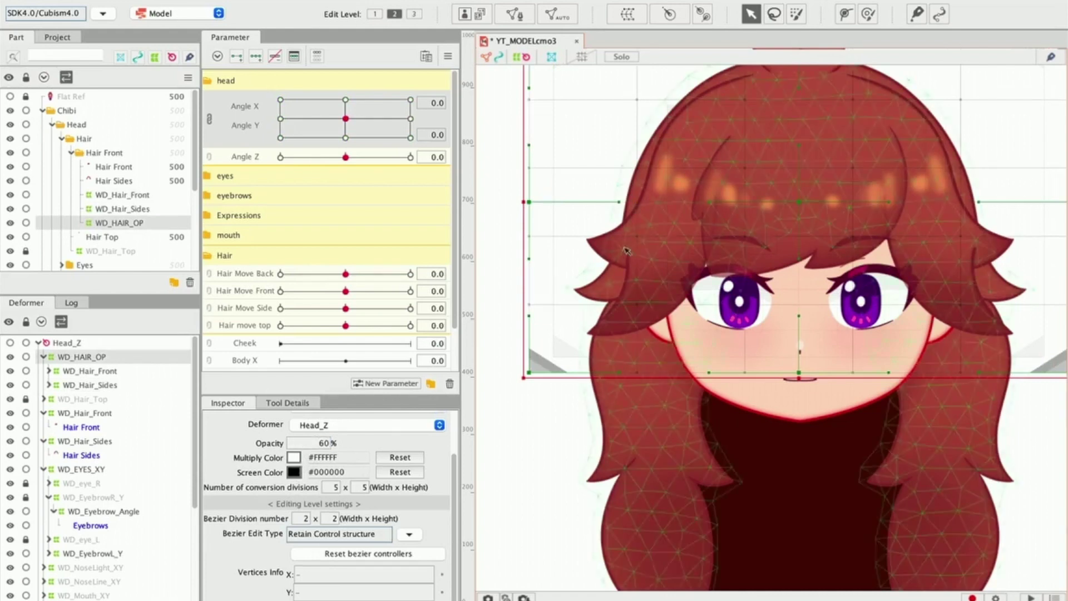
pyautogui.moveTo(714, 254); pyautogui.dragTo(689, 298)
pyautogui.scroll(-5, 689, 299)
pyautogui.scroll(5, 689, 298)
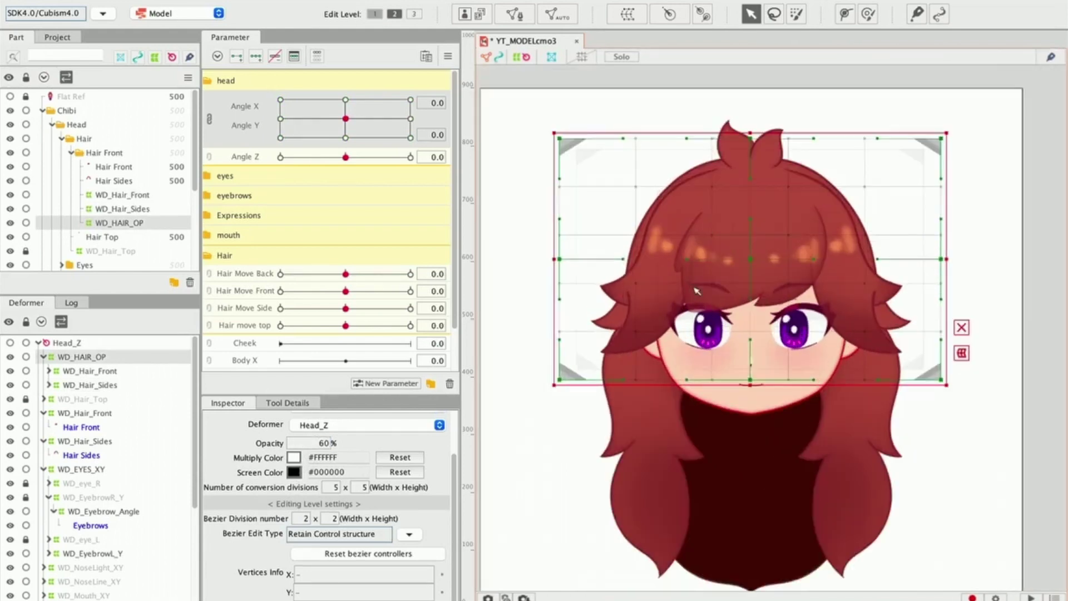
# Open the physics settings and preview the Angry and Love expression parameters on the model.
pyautogui.click(517, 461)
pyautogui.click(519, 462)
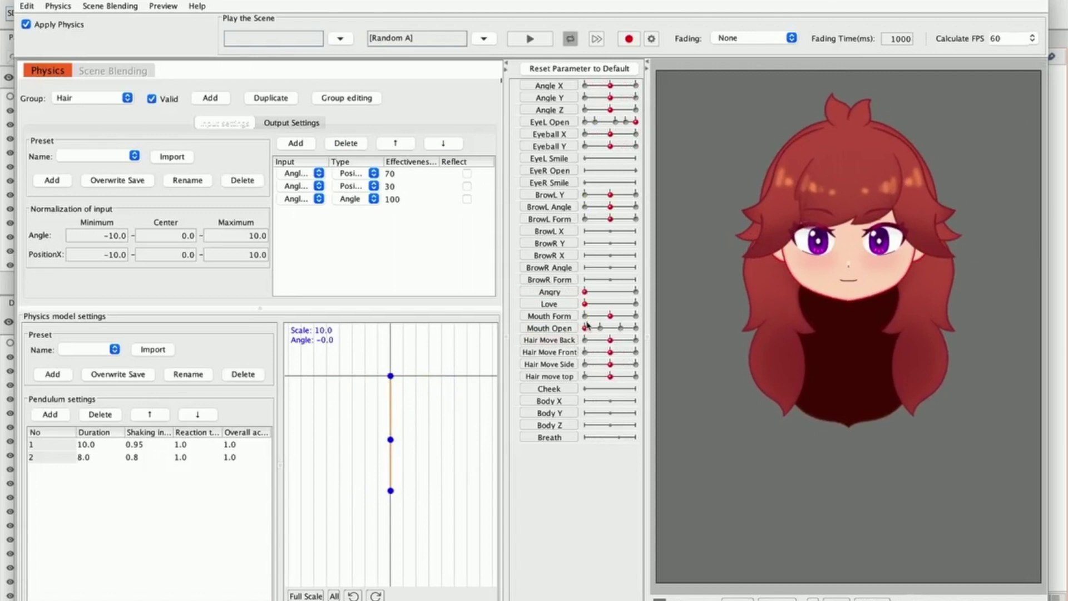
pyautogui.moveTo(584, 291); pyautogui.dragTo(640, 303)
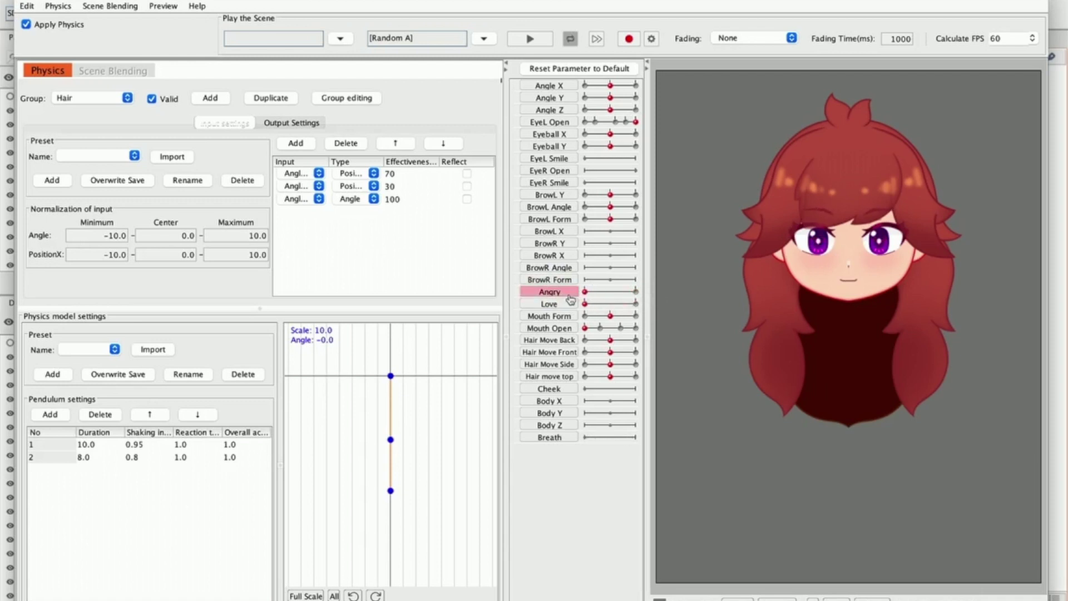